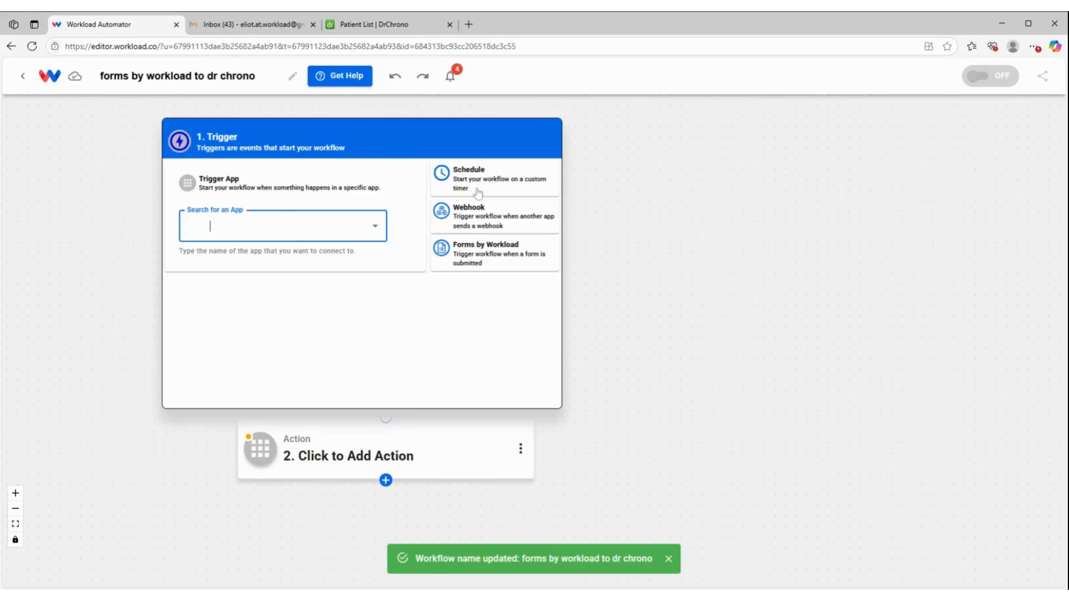
Make Forms by Workload's New Form Submission event the trigger and continue to its form settings
click(510, 255)
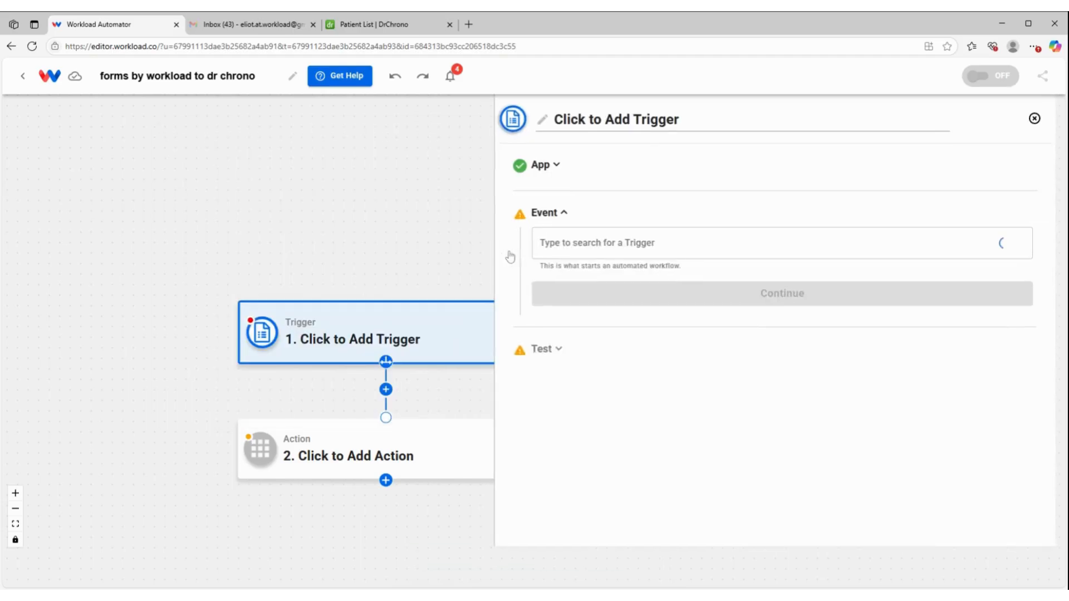
click(724, 241)
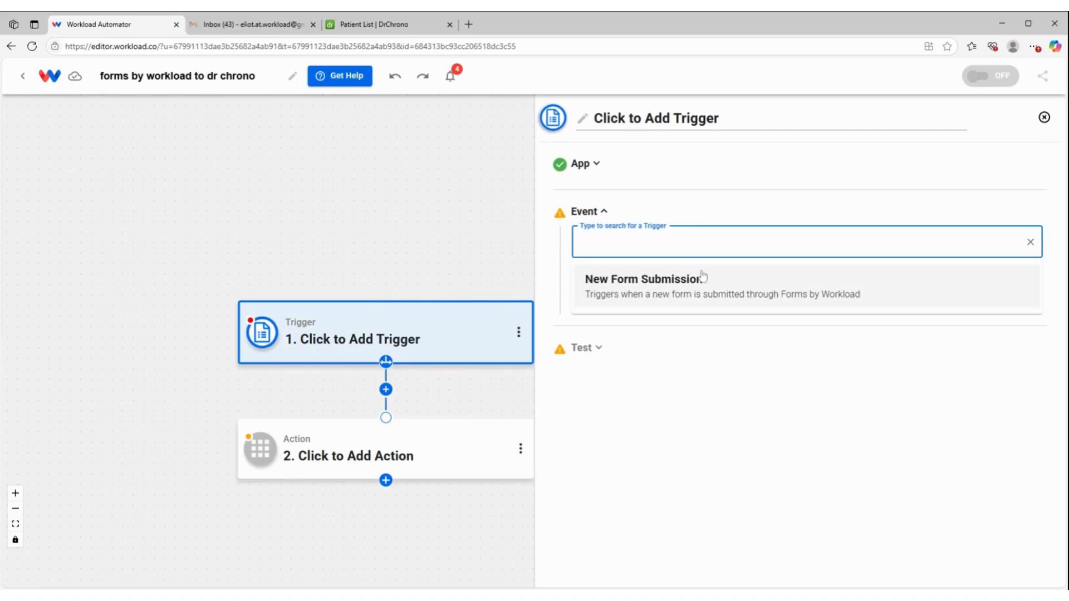
click(652, 290)
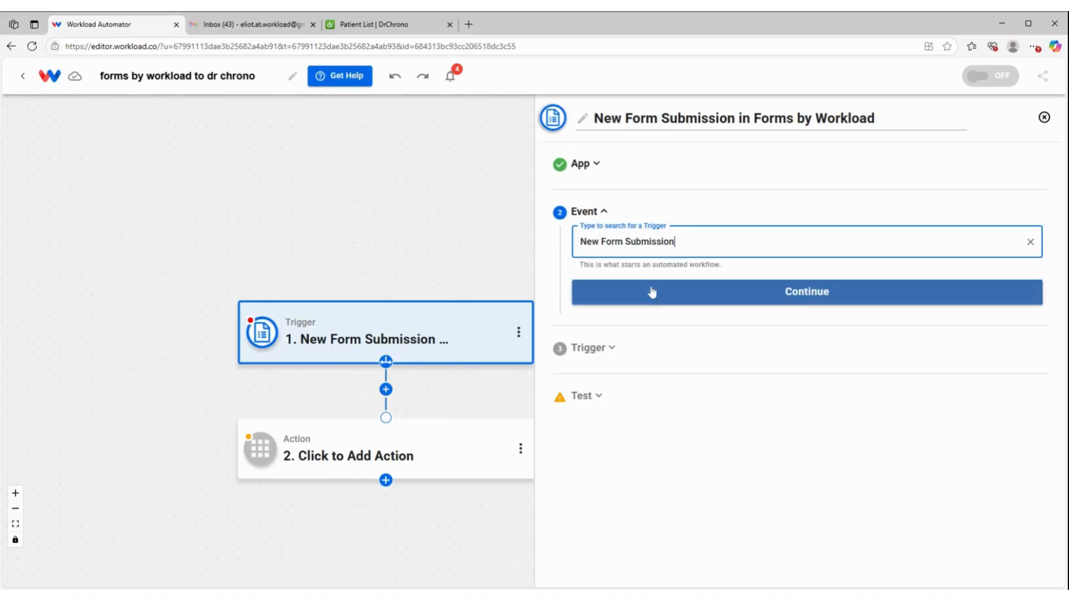
click(650, 295)
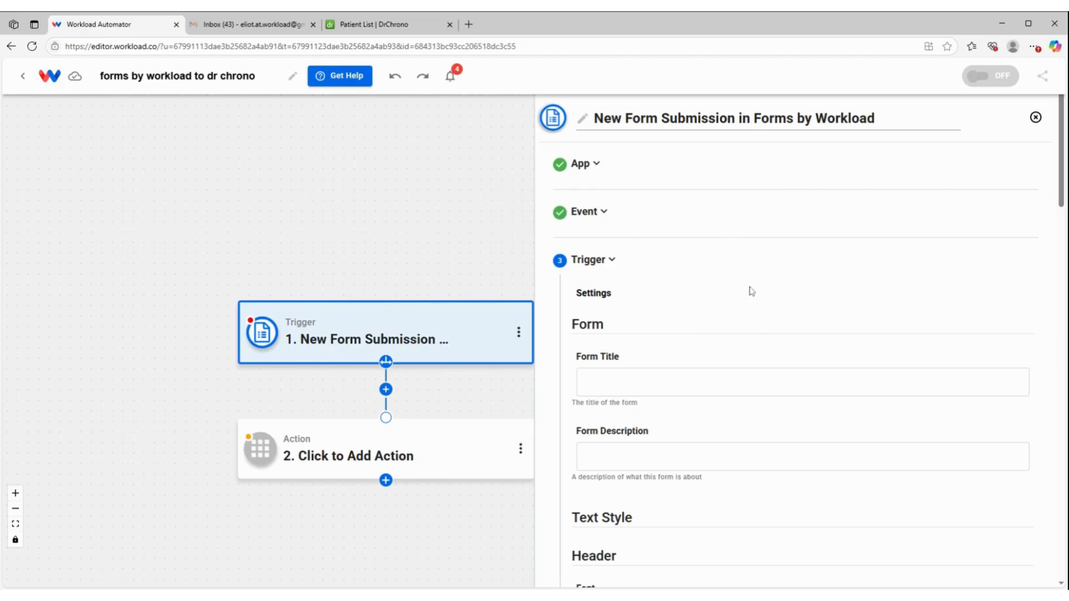
Title the form 'New Patient Registration'
scroll(755, 261, down, 2)
click(617, 265)
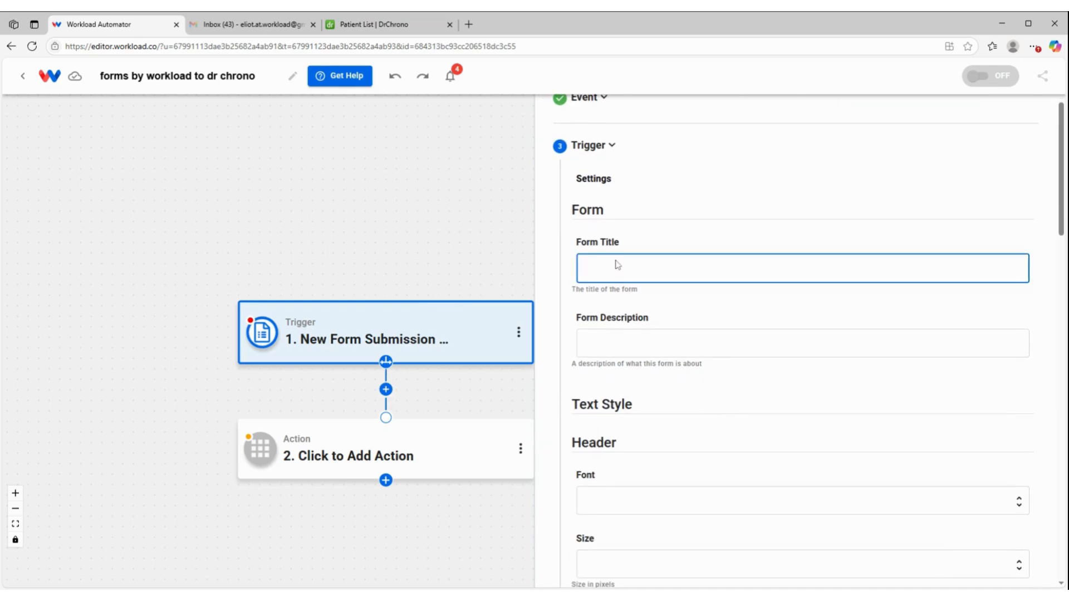
text(New Patient Registration)
click(642, 398)
Set the header font to Times New Roman at Extra Large (24)
scroll(654, 386, down, 2)
click(692, 385)
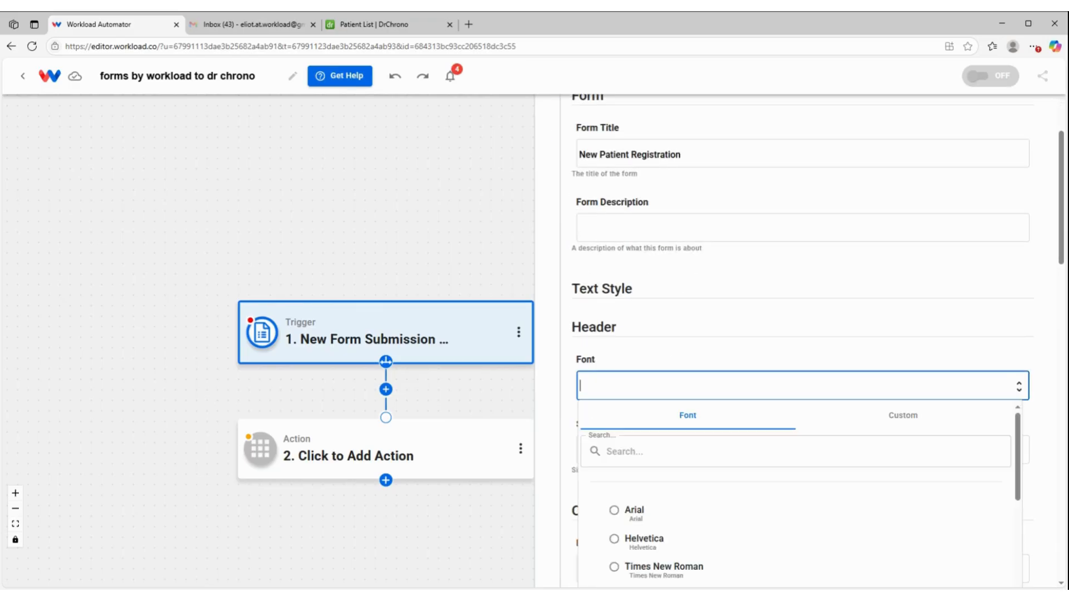
scroll(668, 390, down, 2)
click(658, 431)
click(658, 452)
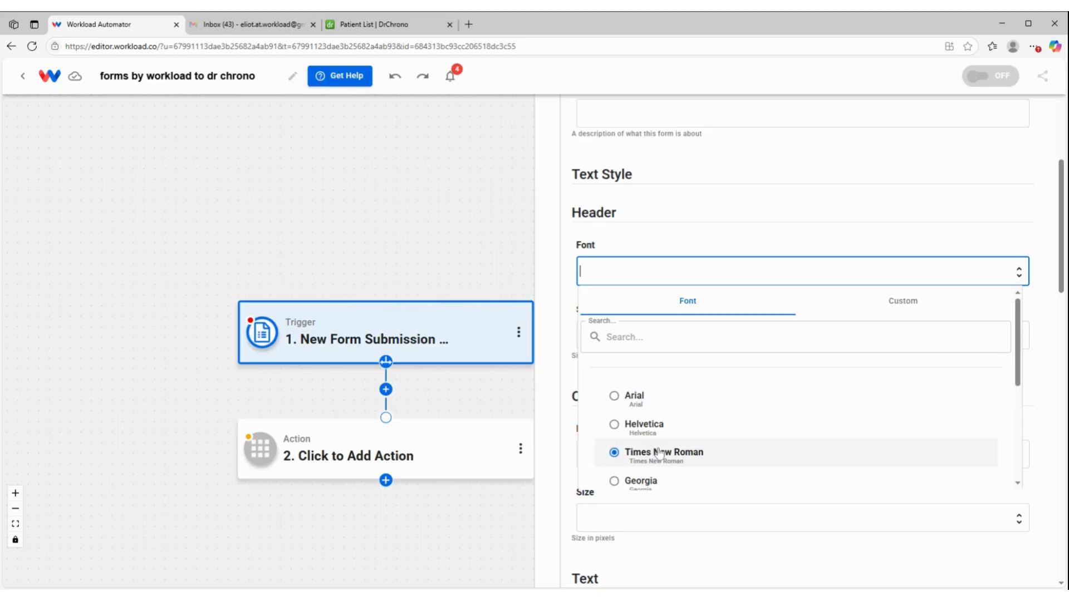
click(662, 456)
click(624, 335)
click(633, 547)
click(633, 547)
Set the question font to Times New Roman at Large (20)
scroll(613, 400, down, 2)
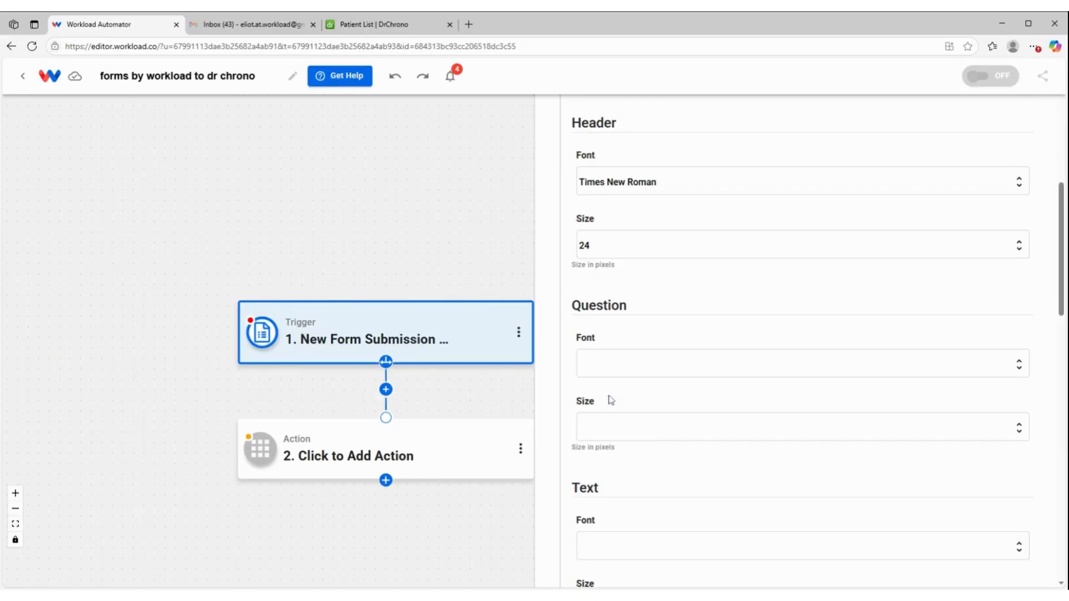
click(640, 339)
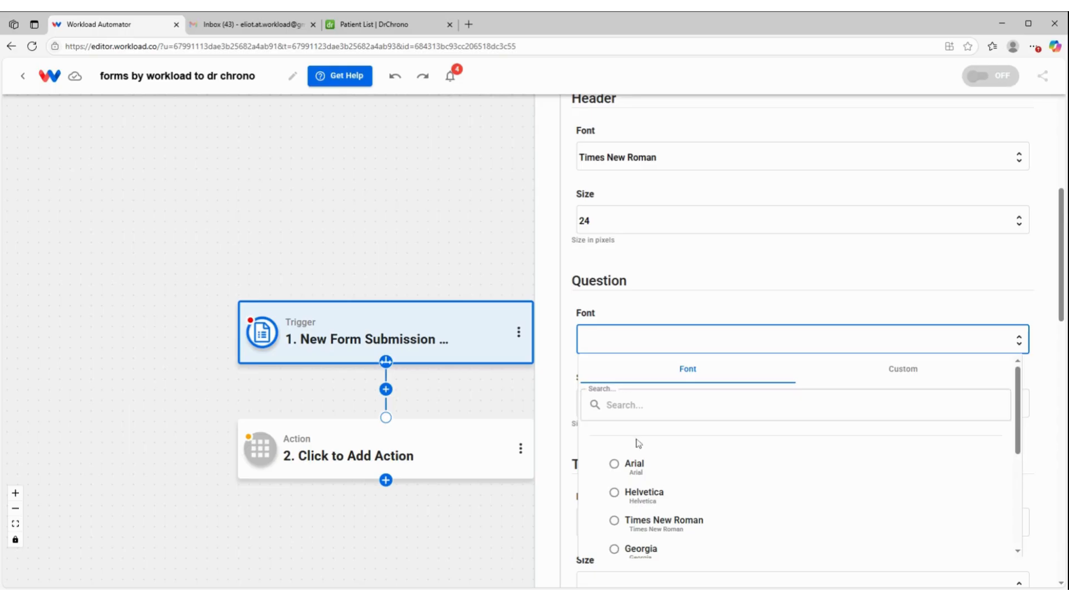
click(634, 522)
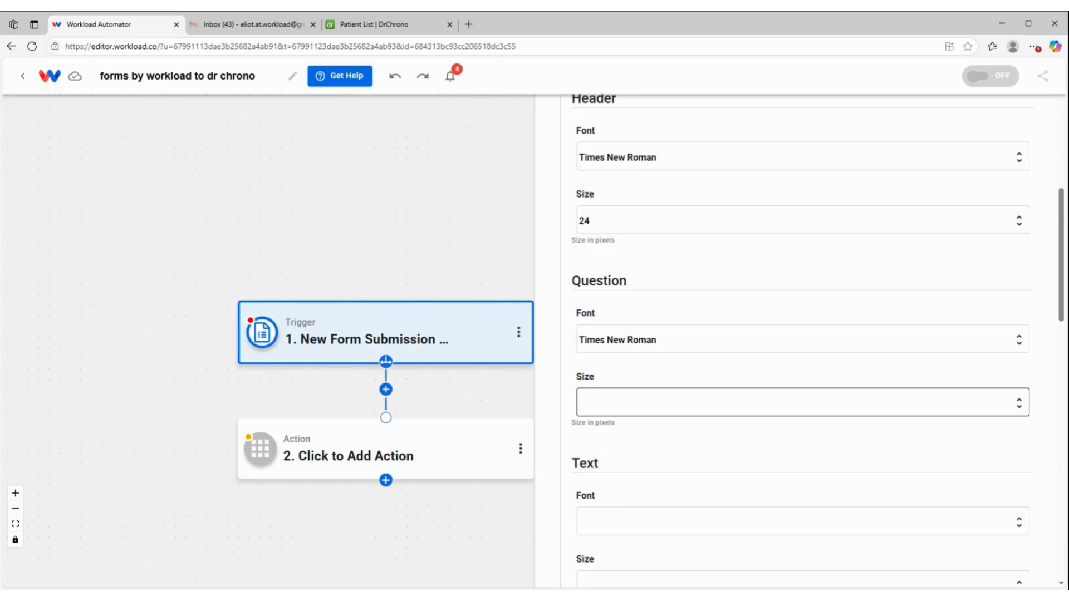
click(579, 401)
scroll(635, 451, down, 1)
click(649, 540)
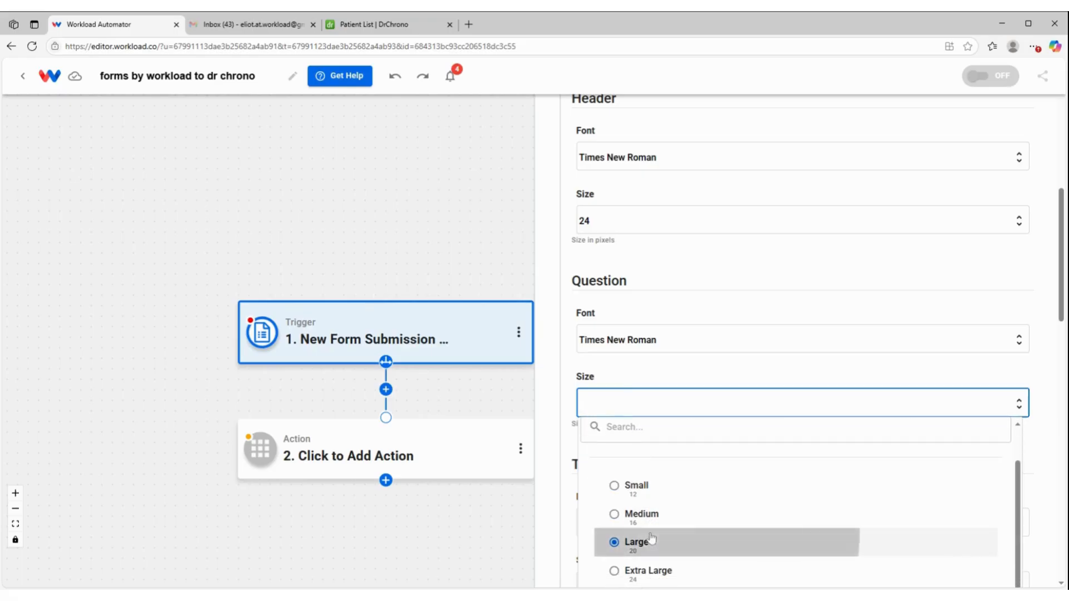
Set the body text font to Times New Roman at Small (12)
scroll(613, 453, down, 3)
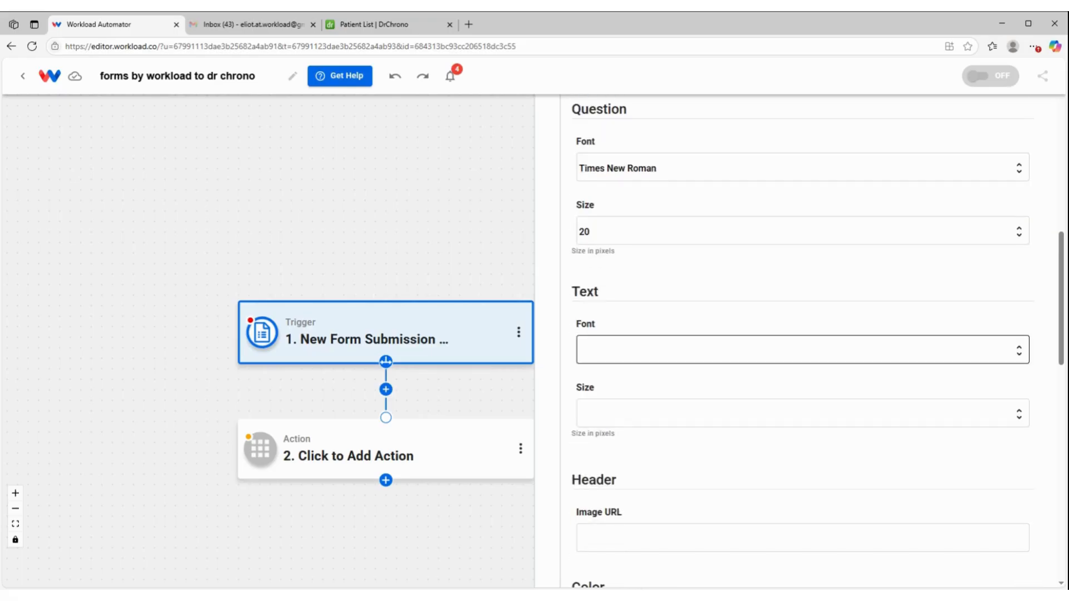
click(629, 351)
click(665, 543)
click(643, 414)
scroll(645, 415, down, 2)
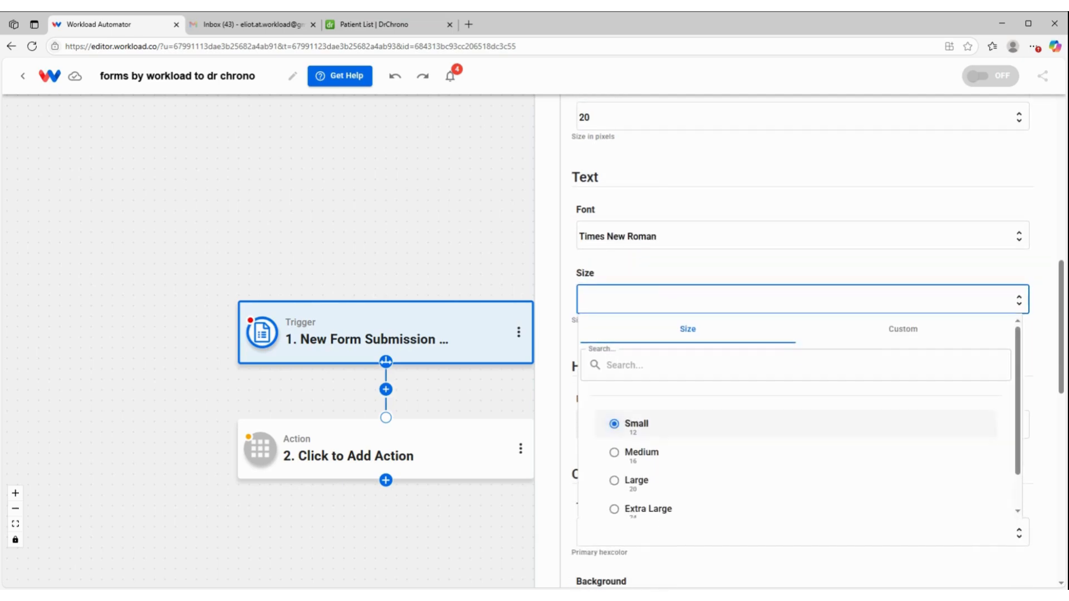
click(658, 429)
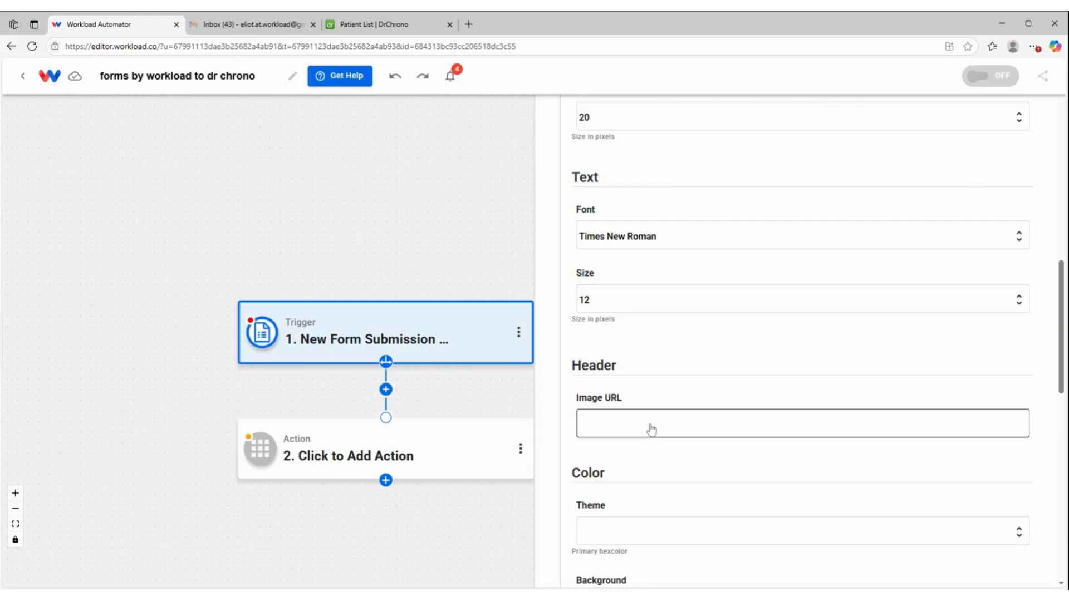
scroll(680, 388, down, 2)
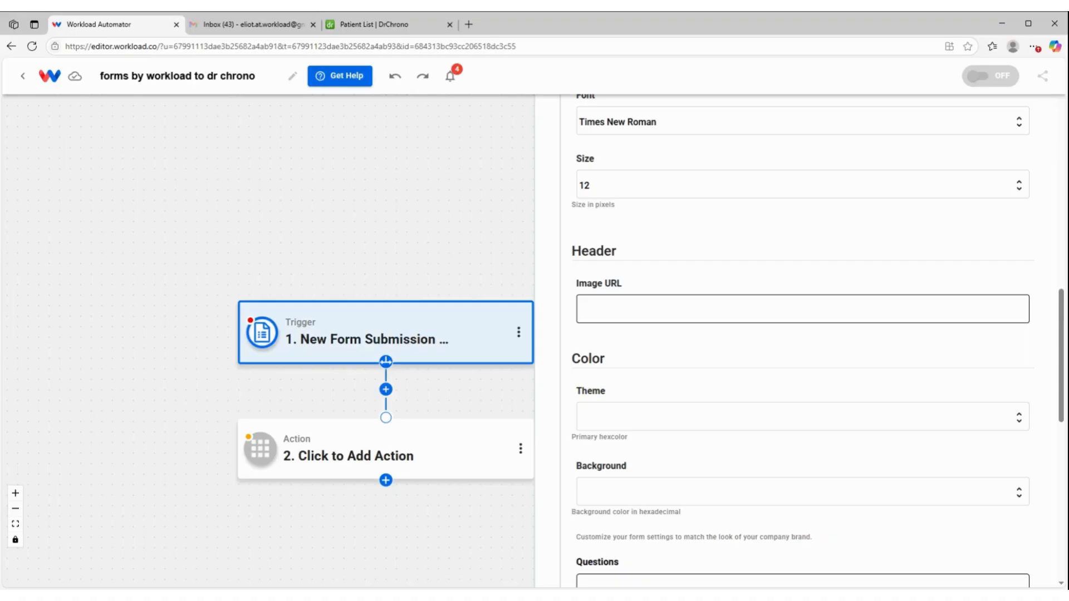
scroll(802, 315, down, 2)
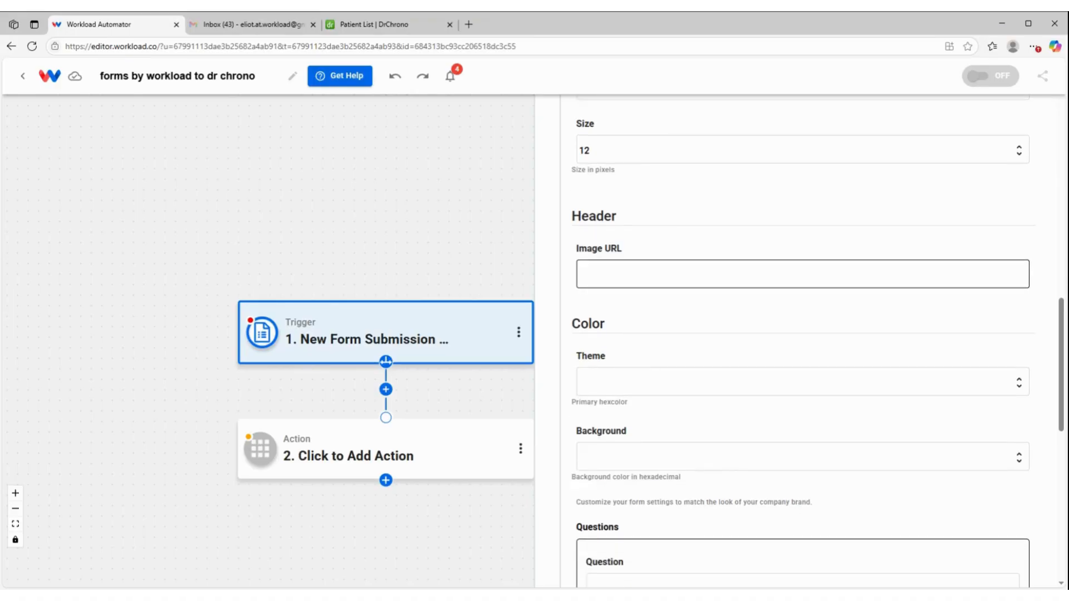
Set the form's theme colour to Red (#E74C3C)
click(800, 304)
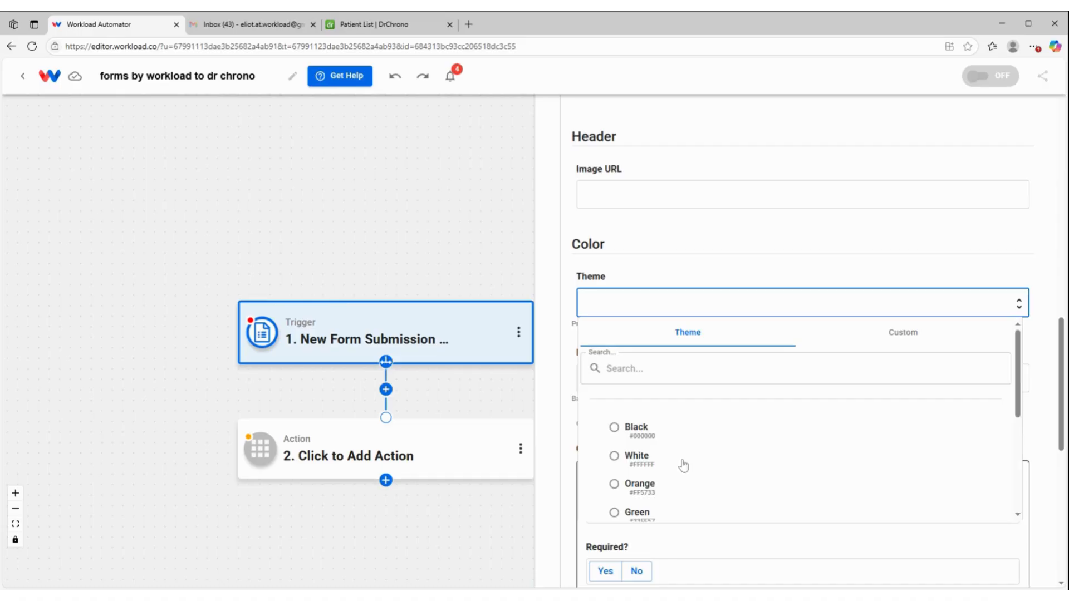
scroll(685, 473, down, 1)
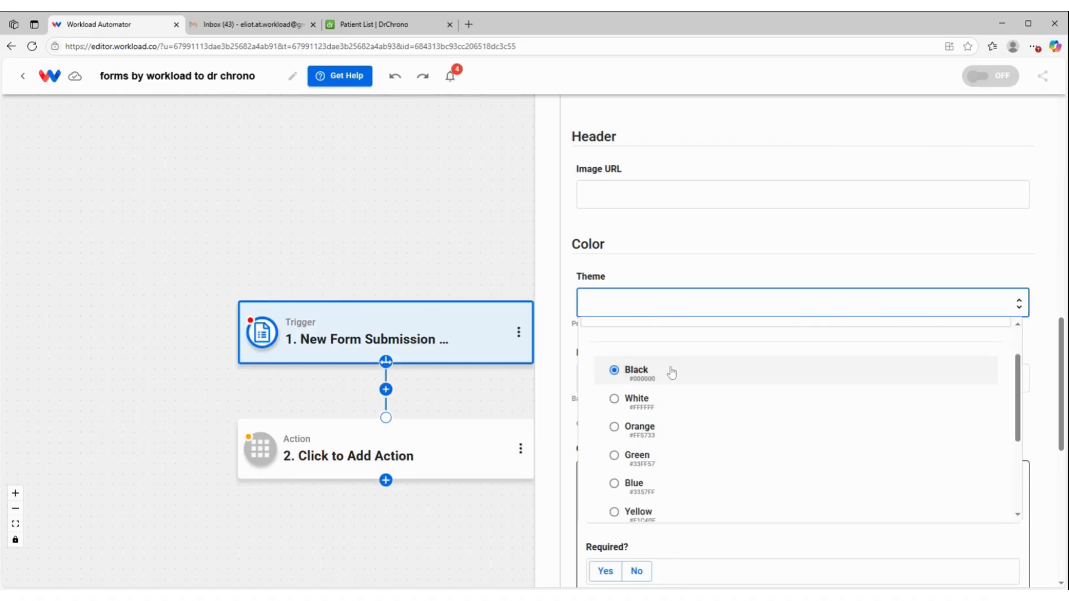
scroll(696, 445, down, 2)
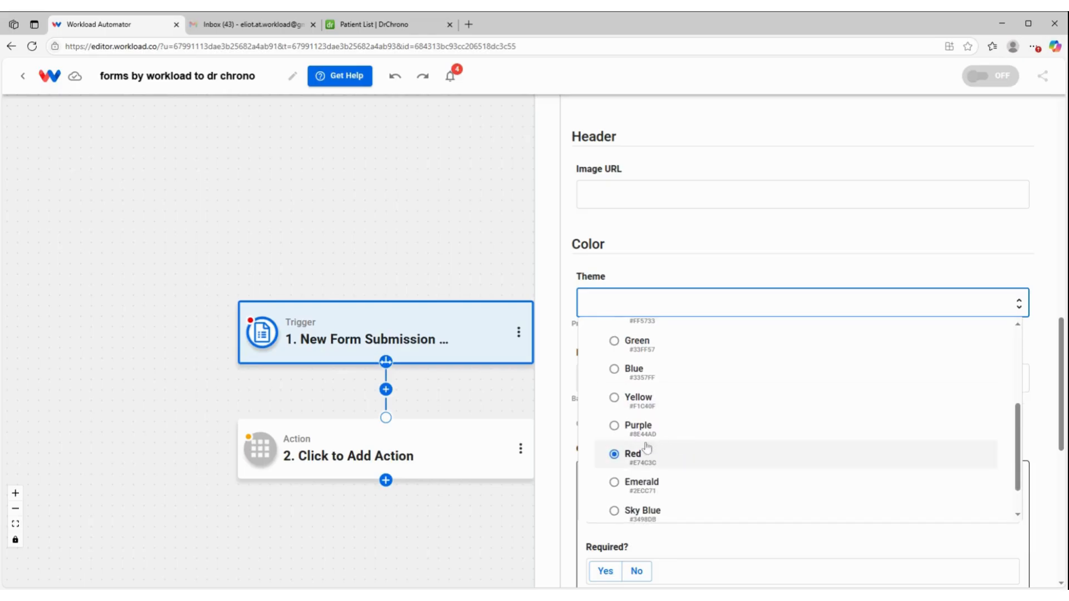
click(648, 459)
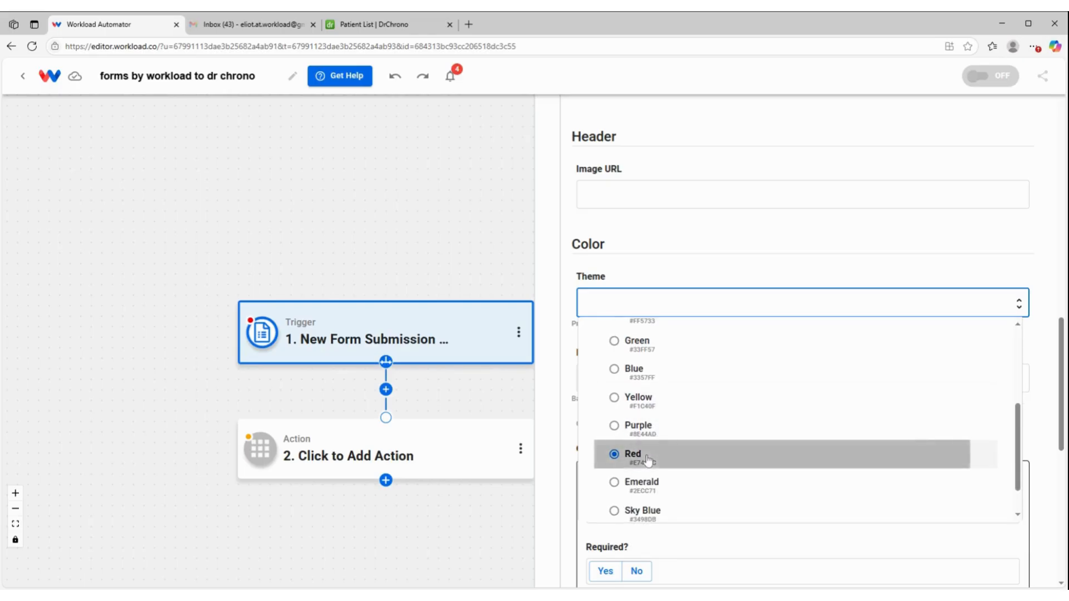
Set the background to Silver Gray (#E0E0E0) and begin the first question, Name
click(636, 372)
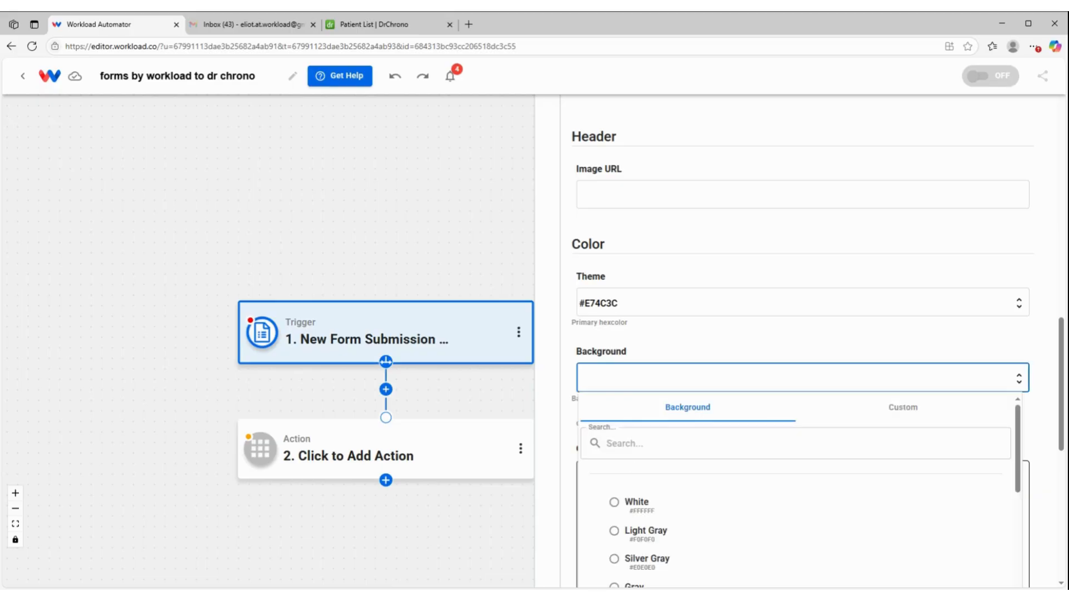
scroll(657, 473, down, 1)
click(657, 508)
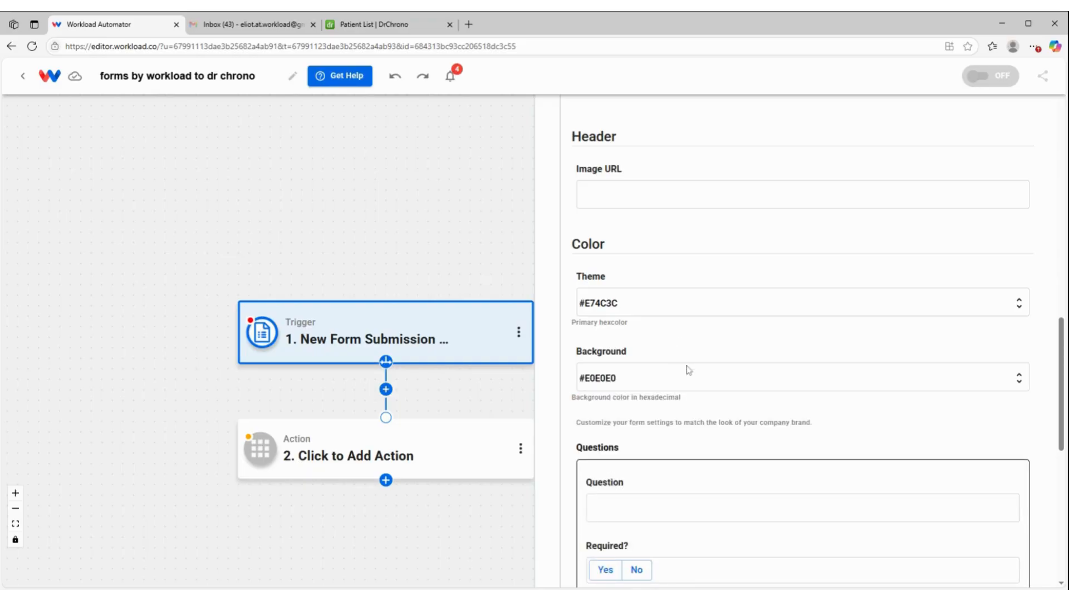
scroll(679, 346, down, 4)
click(648, 274)
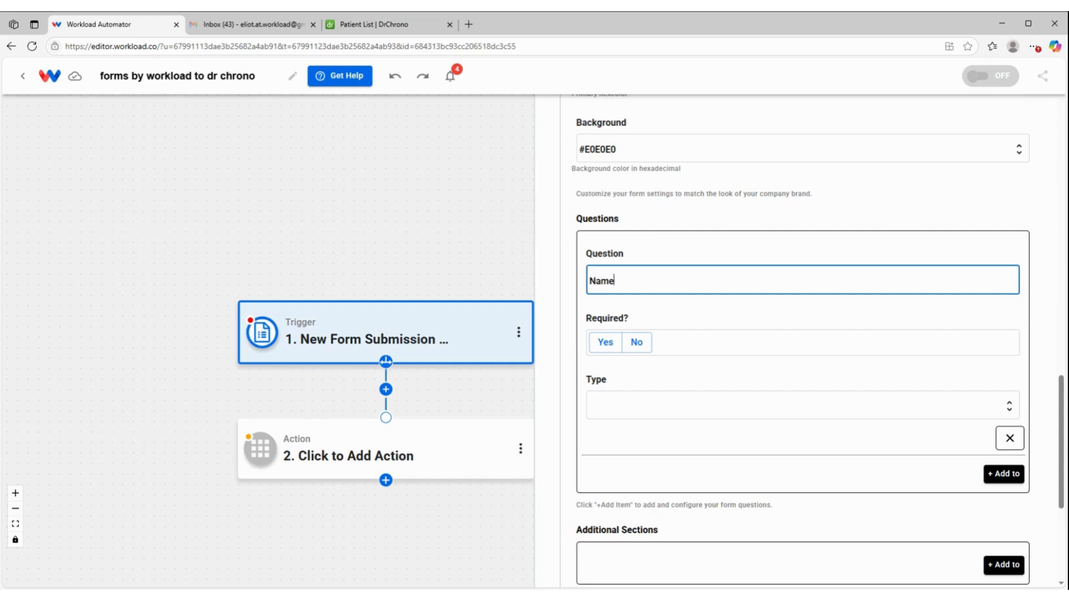
Make the Name question required with a Short Text answer
click(605, 342)
click(689, 405)
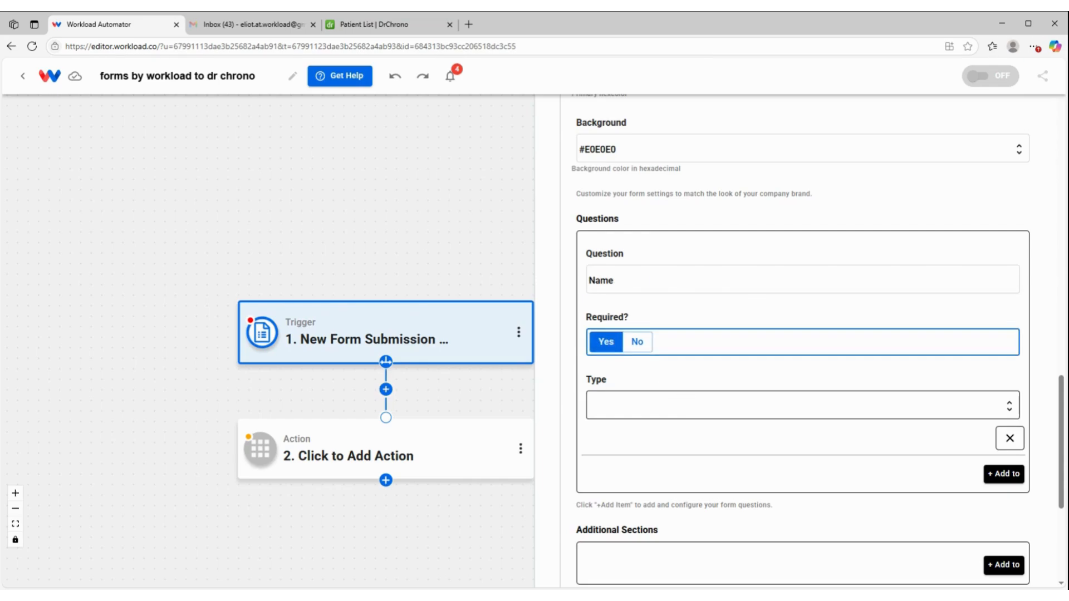
click(684, 519)
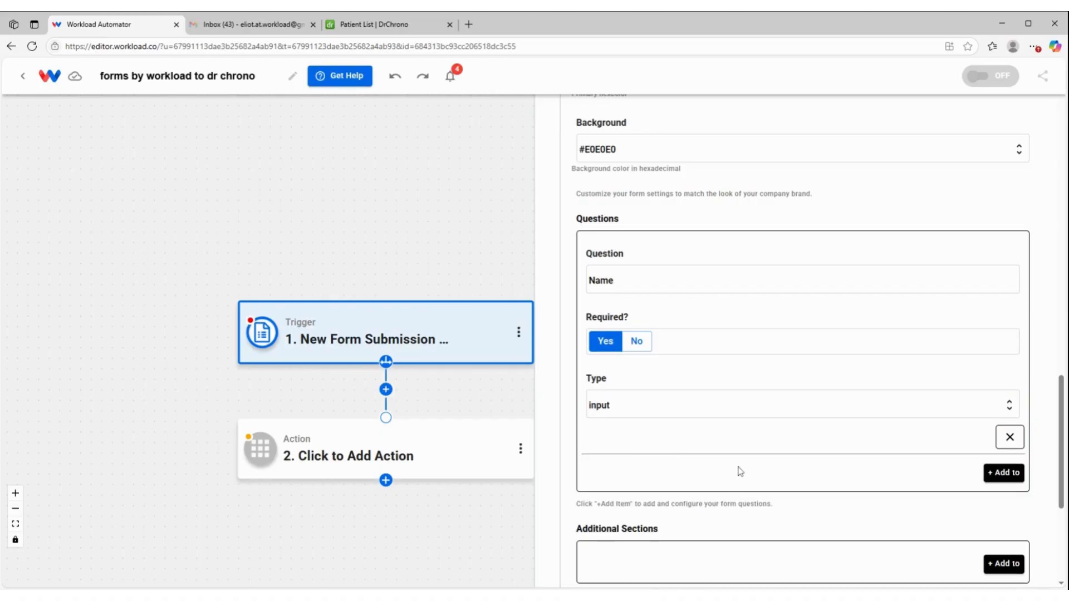
Add a required Birthday question with a Short Text answer
click(994, 472)
click(735, 494)
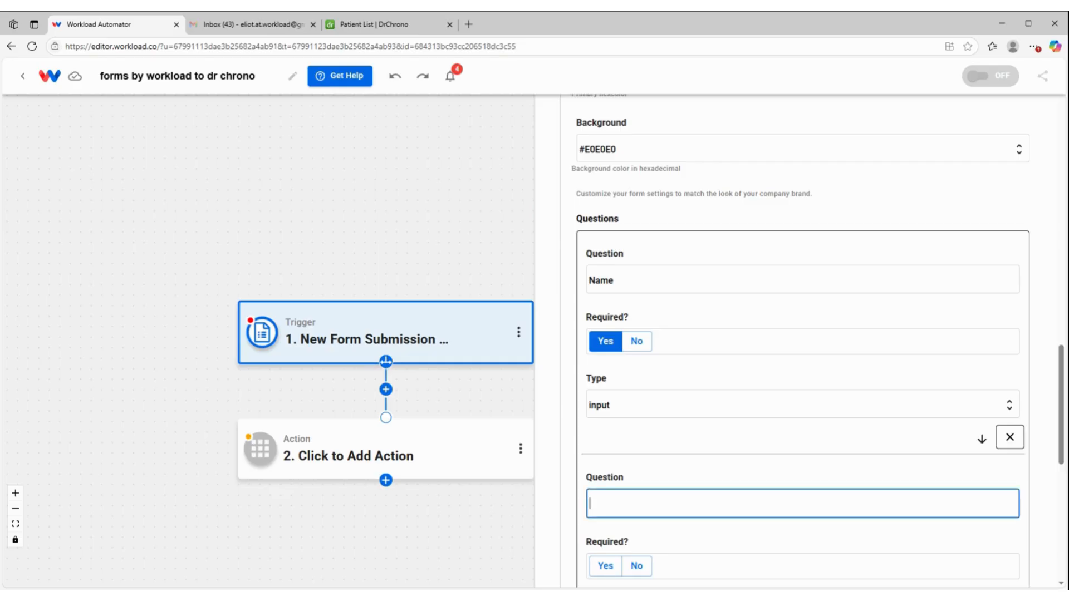
text(Birthday)
scroll(674, 539, down, 2)
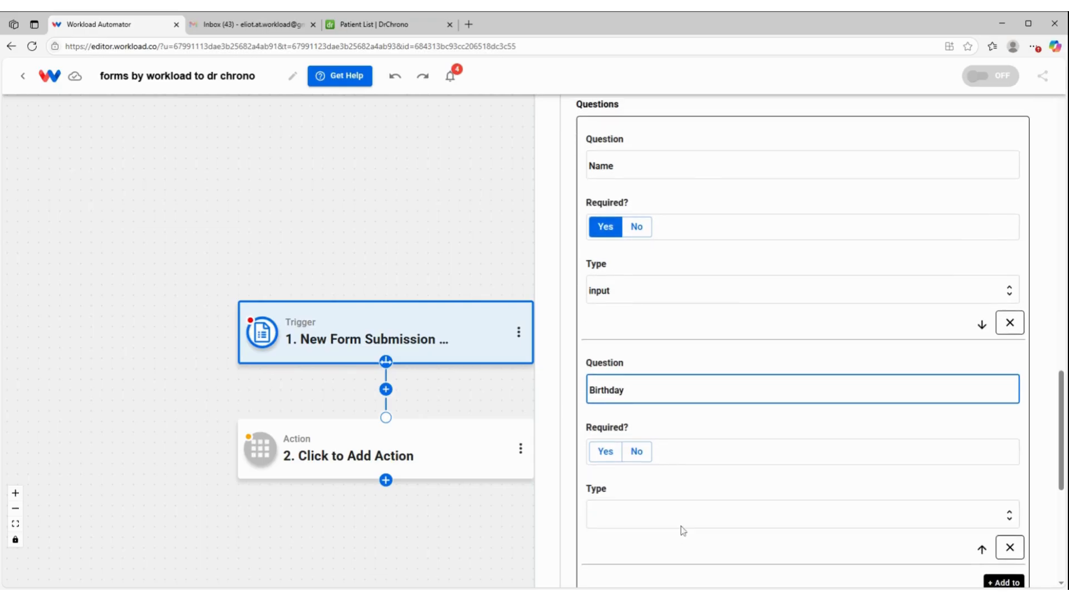
click(606, 451)
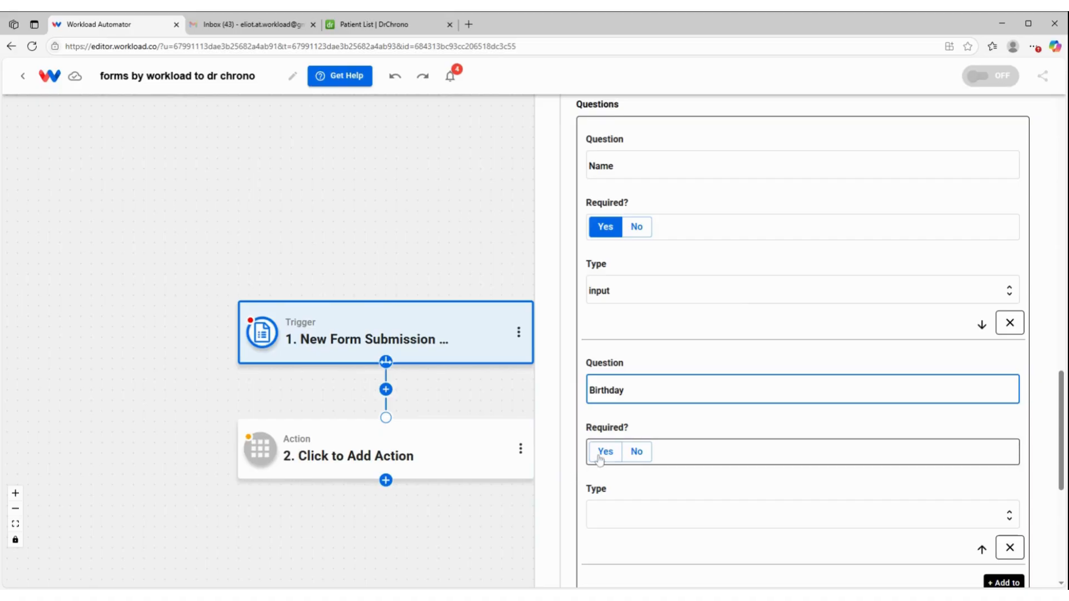
click(807, 514)
scroll(802, 518, down, 2)
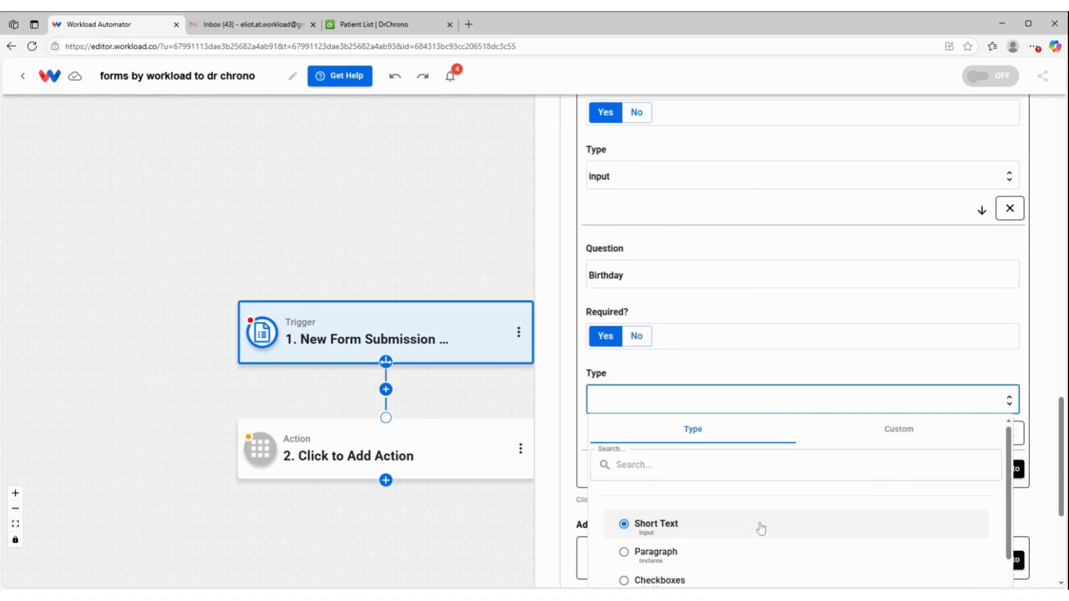
scroll(766, 518, down, 1)
click(706, 461)
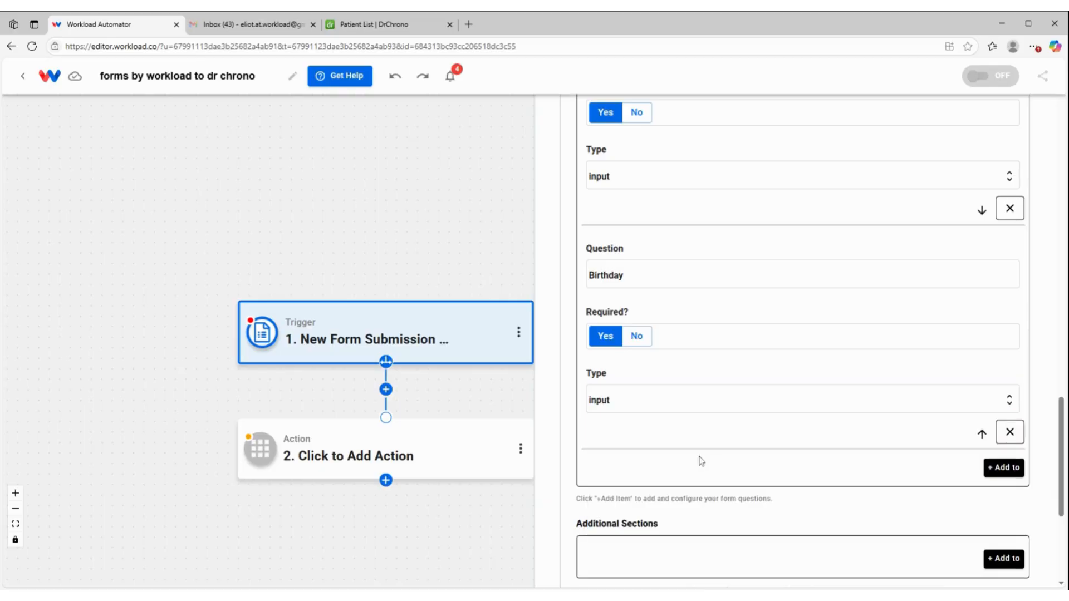
Add a required Address question with a Paragraph answer
click(1004, 468)
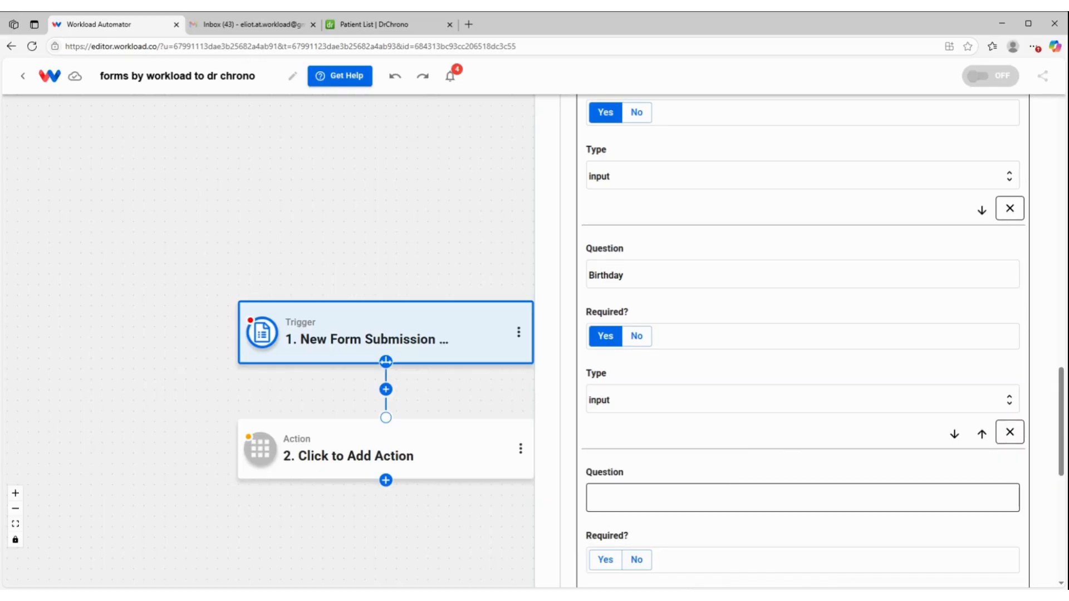
click(785, 498)
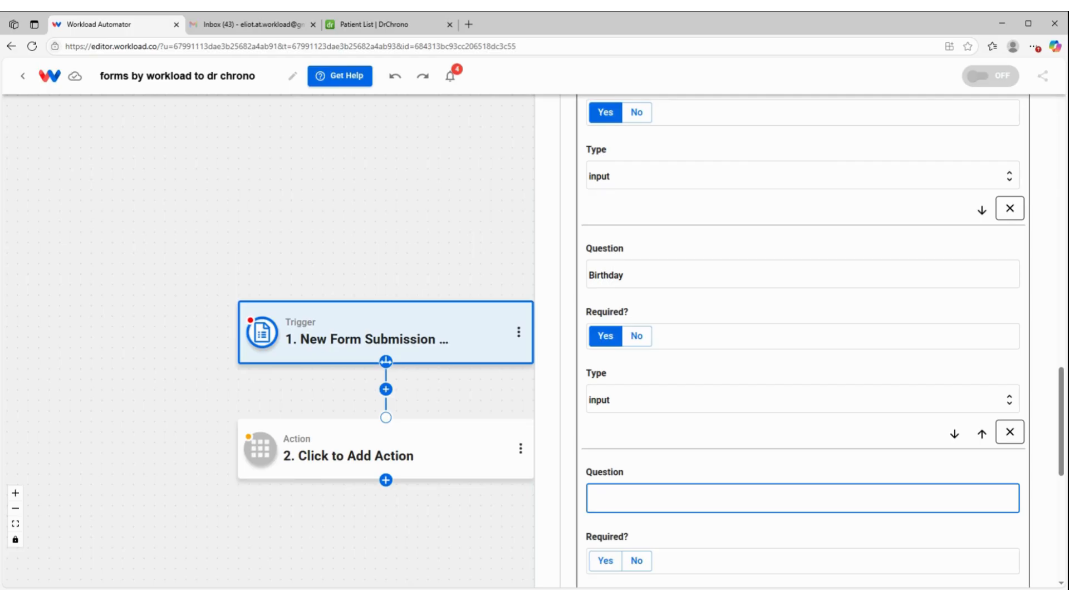
text(ad)
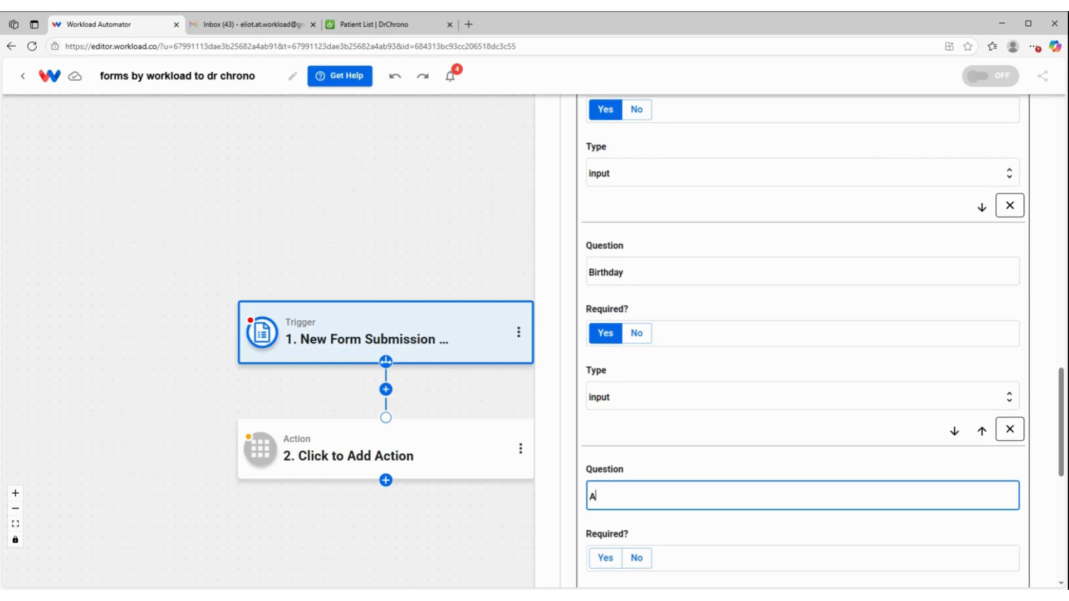
text(dress)
scroll(613, 473, down, 2)
click(605, 442)
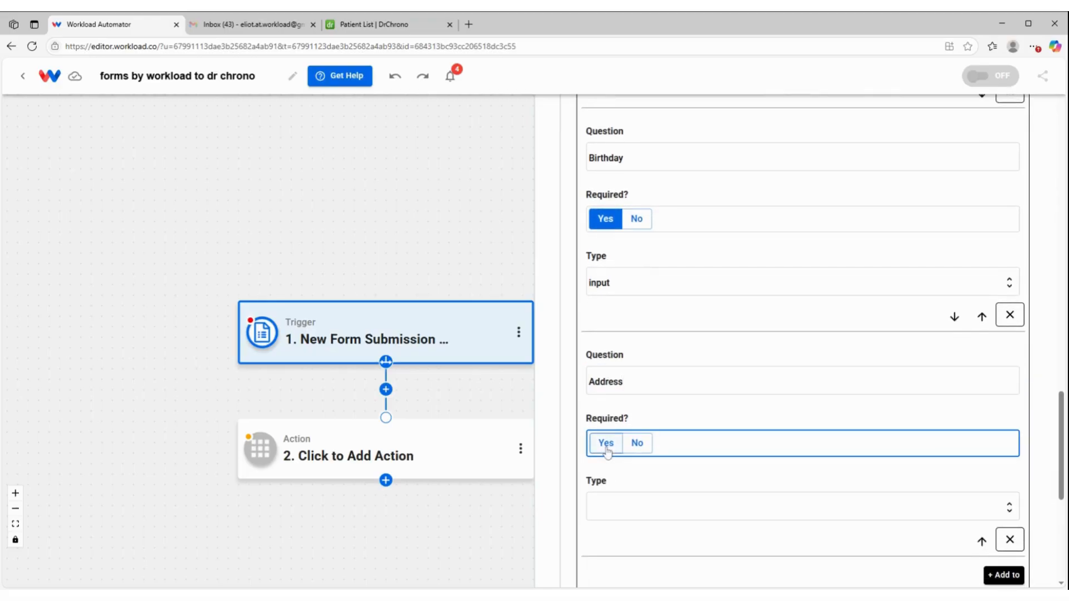
click(645, 508)
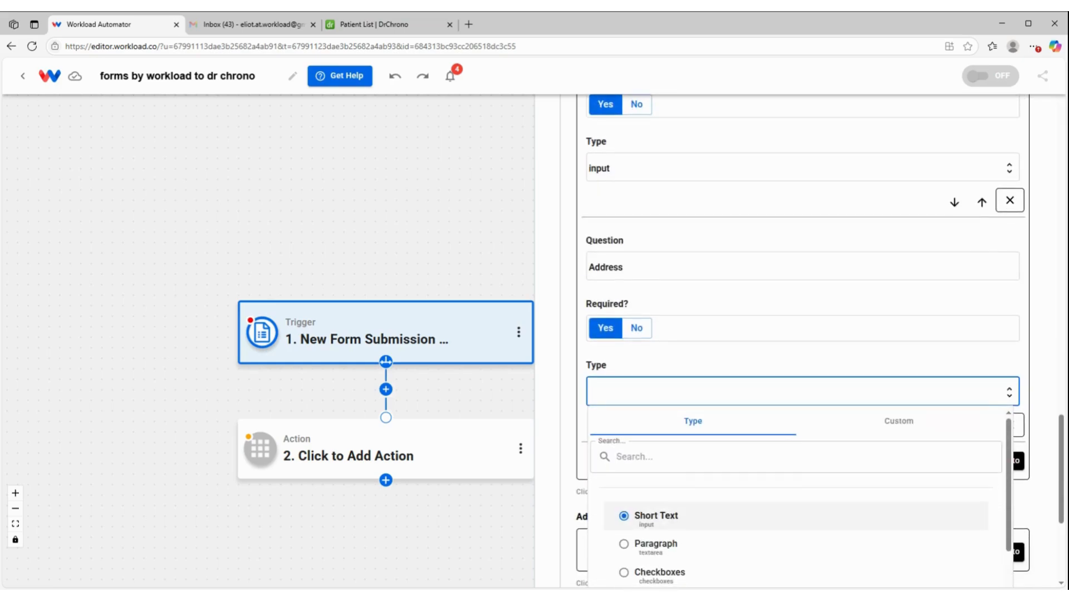
click(696, 550)
click(695, 550)
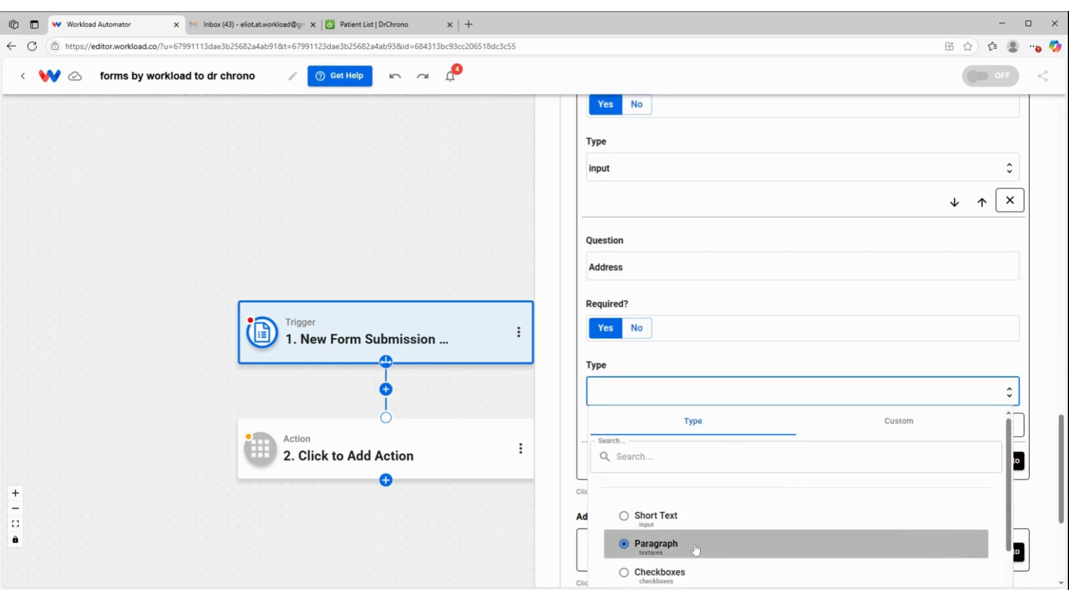
scroll(910, 432, down, 2)
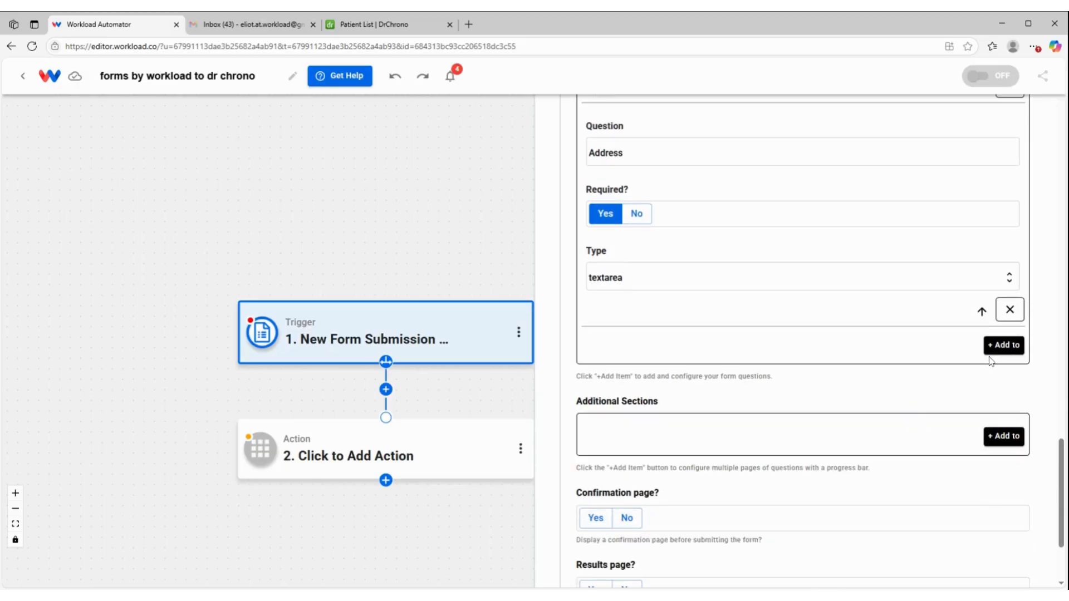
Add a required Phone Number question with a Short Text answer
click(997, 345)
click(816, 375)
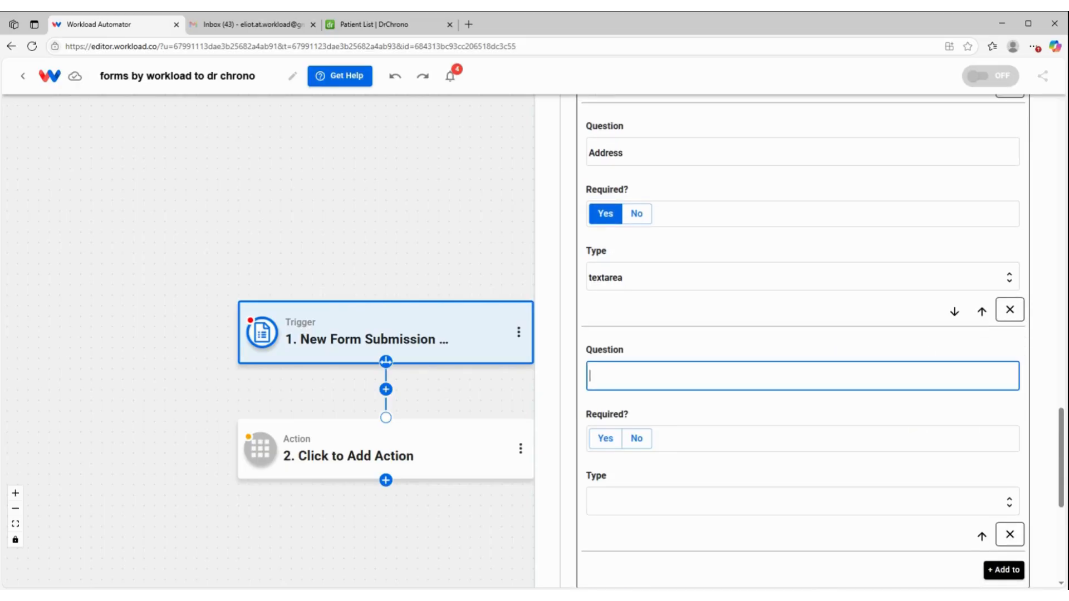
text(pho)
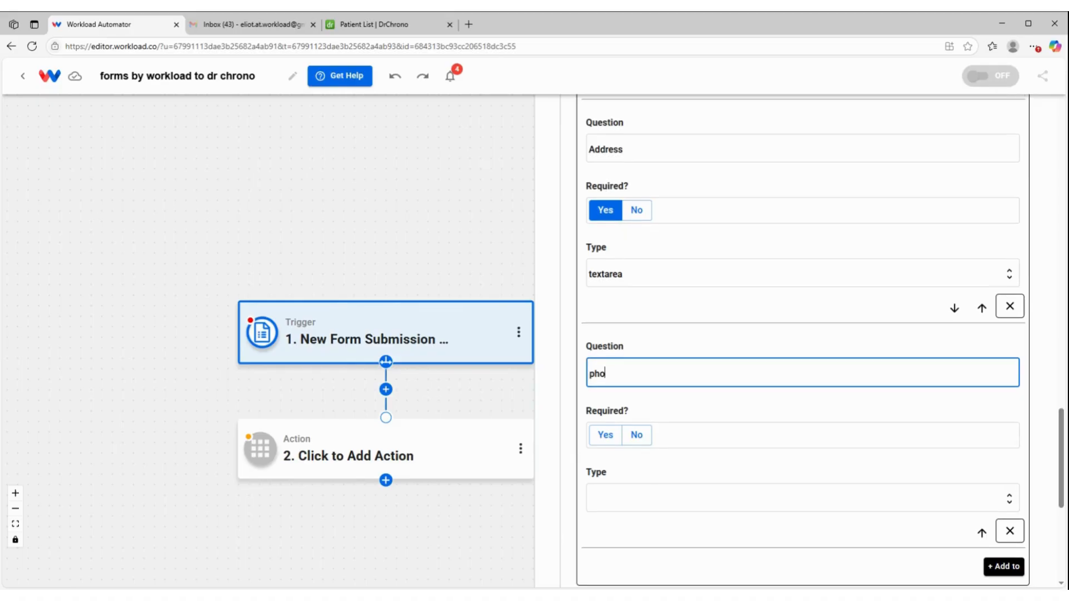
key(BackSpace)
key(BackSpace)
key(BackSpace)
key(BackSpace)
text(Phone Number)
key(Tab)
click(606, 436)
click(814, 491)
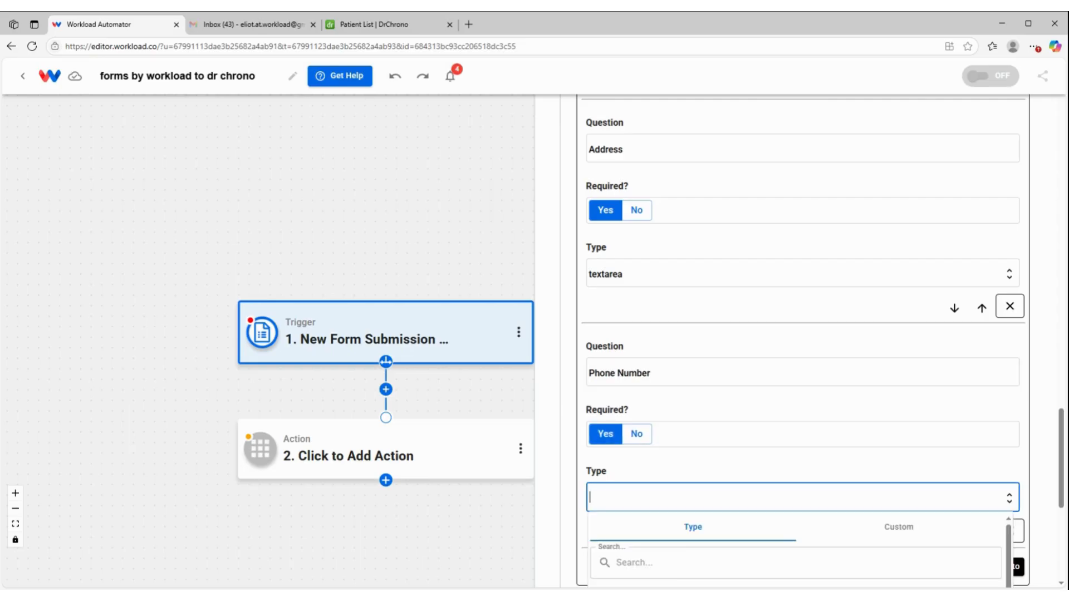
click(677, 550)
scroll(751, 481, down, 3)
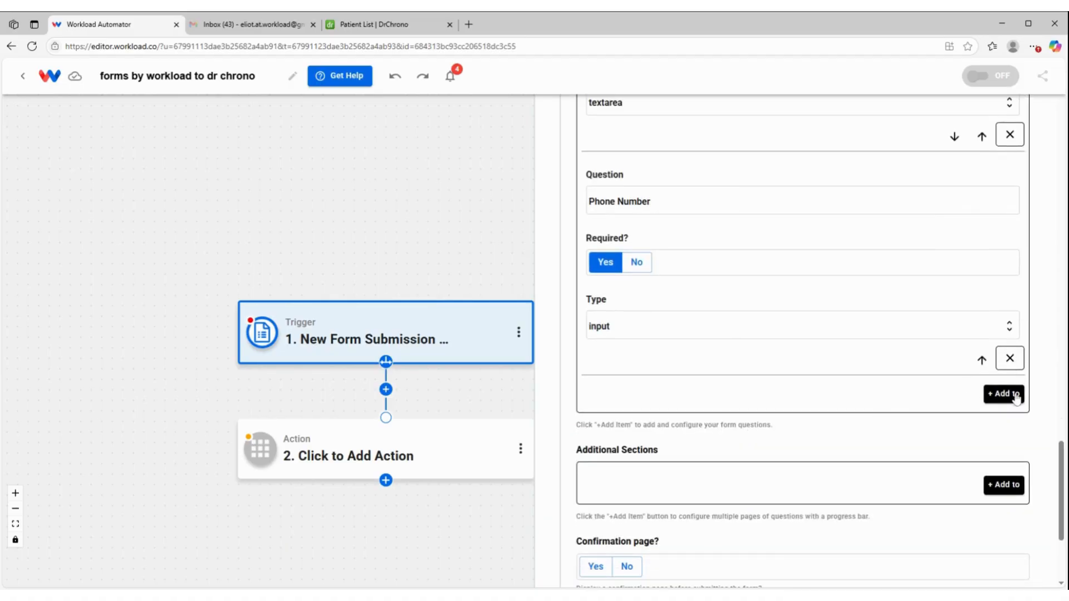
Add a required Email Address question with a Short Text answer
click(1017, 396)
click(603, 435)
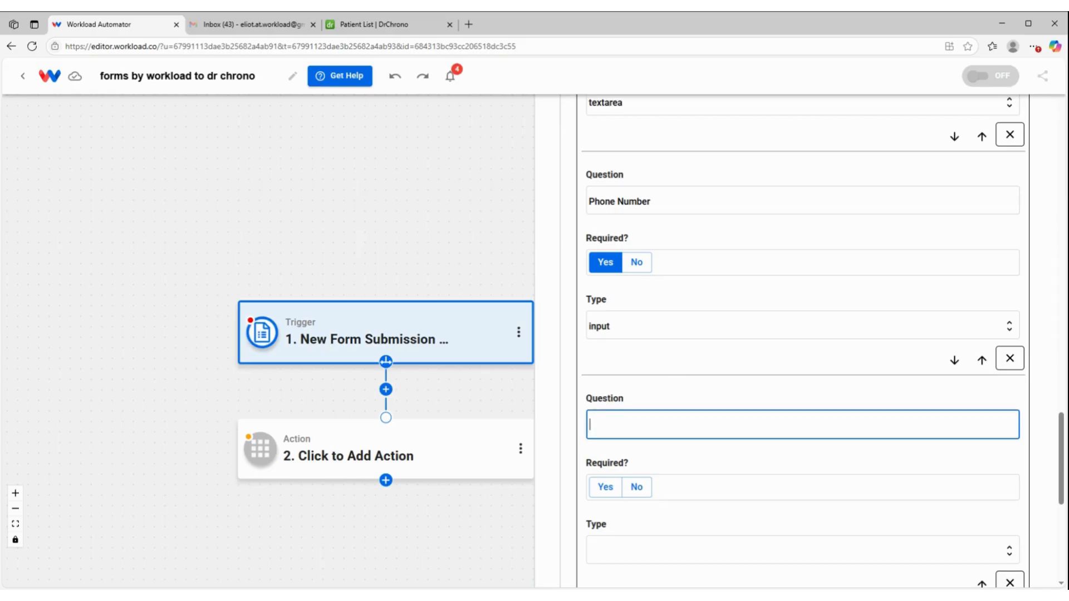
text(Email Address)
click(604, 486)
scroll(732, 512, down, 2)
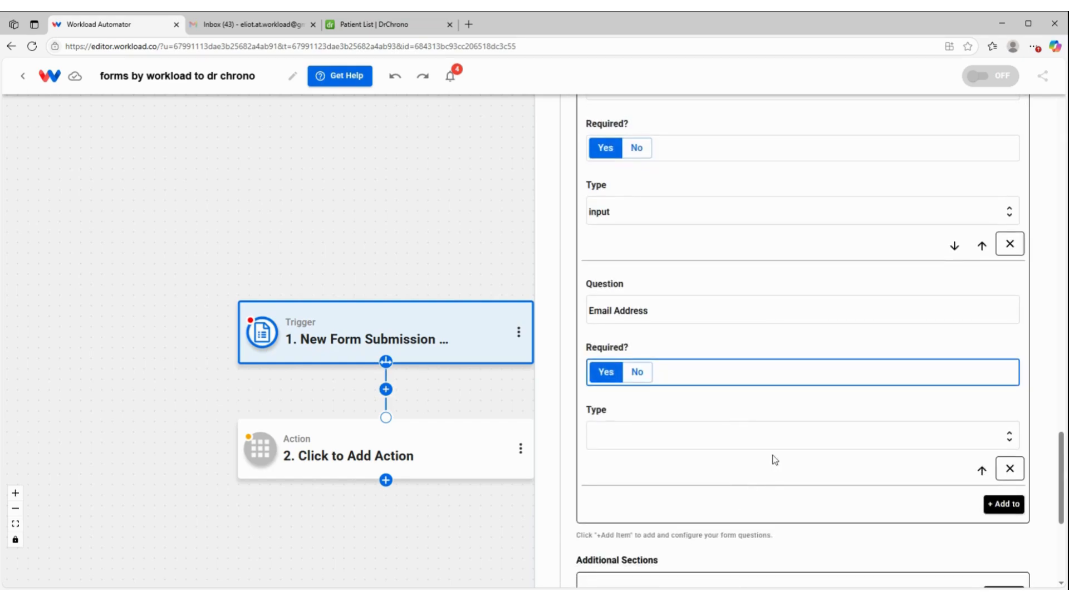
click(774, 436)
scroll(660, 496, down, 1)
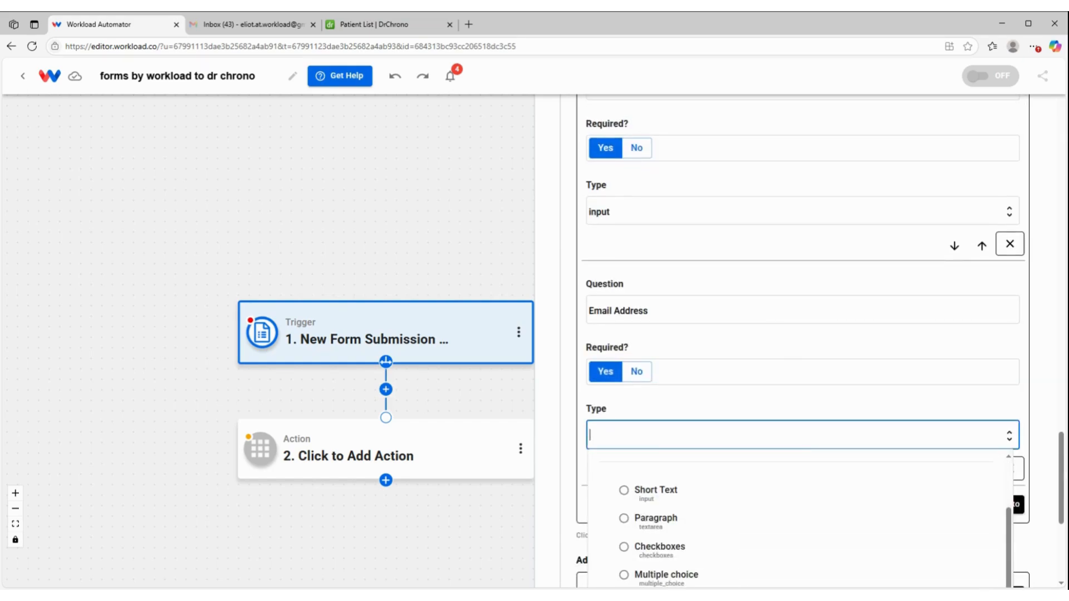
click(660, 491)
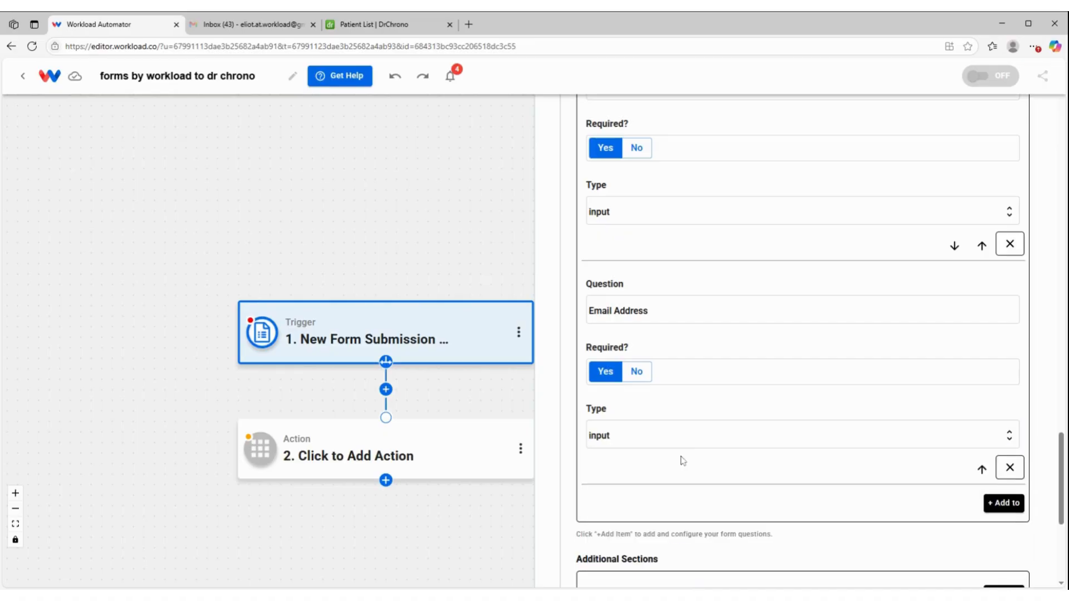
Add a required Gender question with a Checkboxes answer
click(1004, 502)
click(649, 529)
scroll(647, 527, down, 2)
click(626, 433)
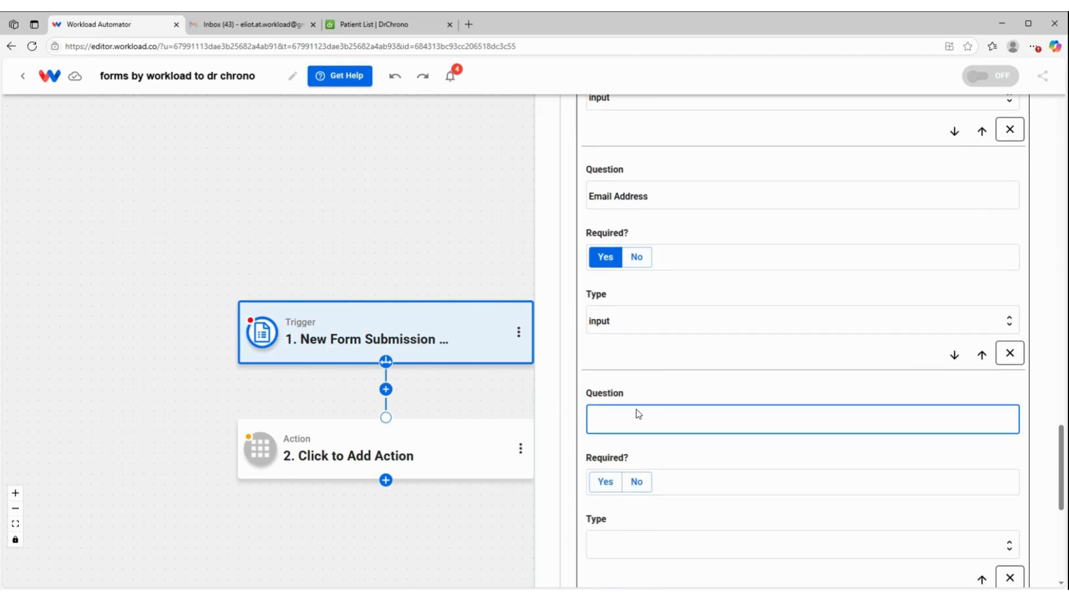
text(Gender)
click(603, 478)
scroll(666, 521, down, 2)
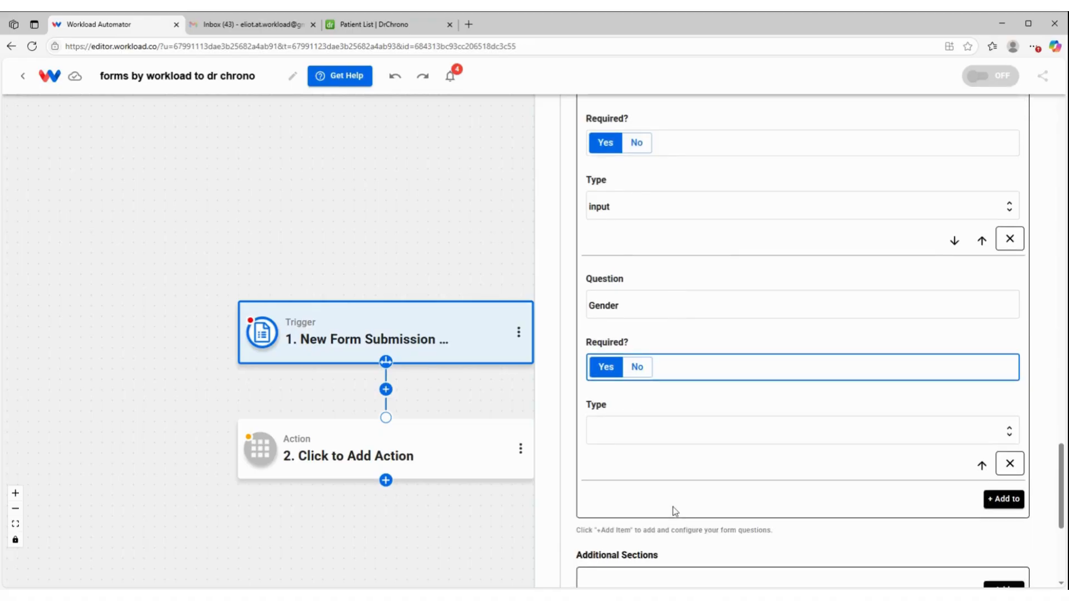
click(690, 431)
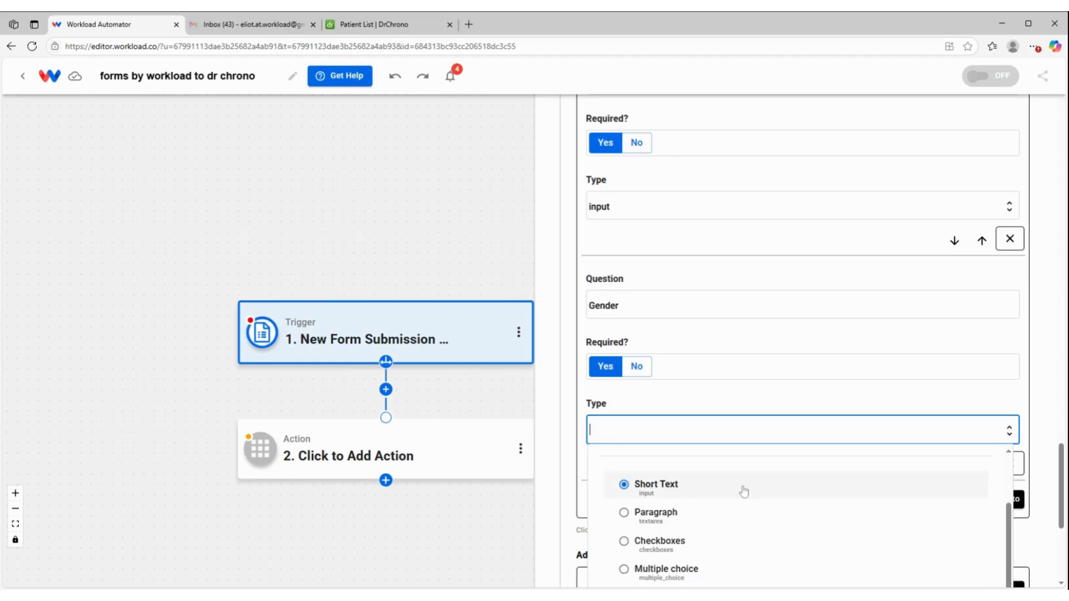
scroll(744, 492, down, 2)
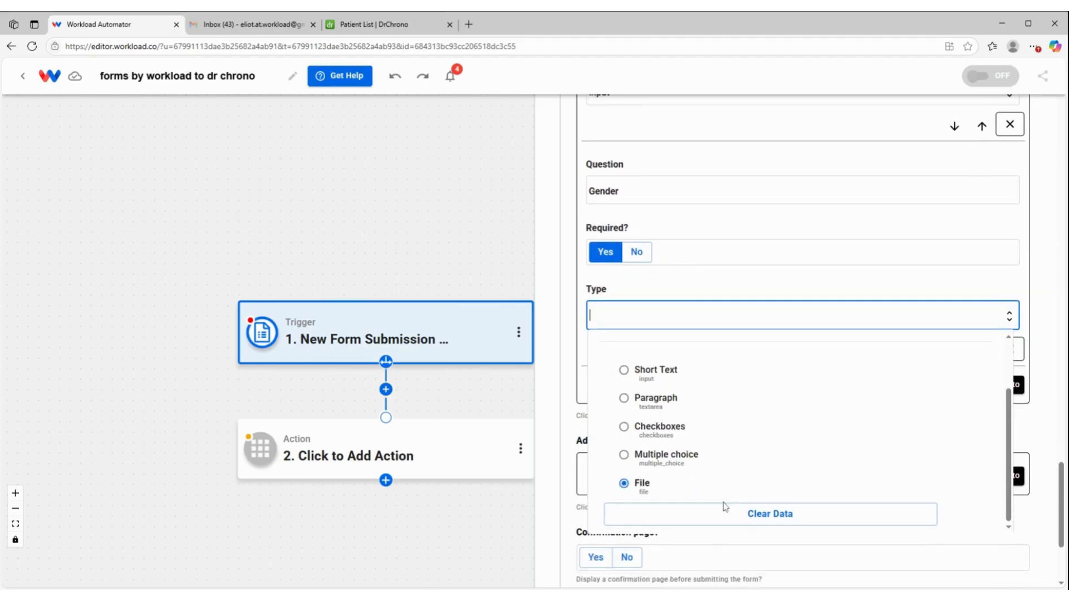
click(658, 434)
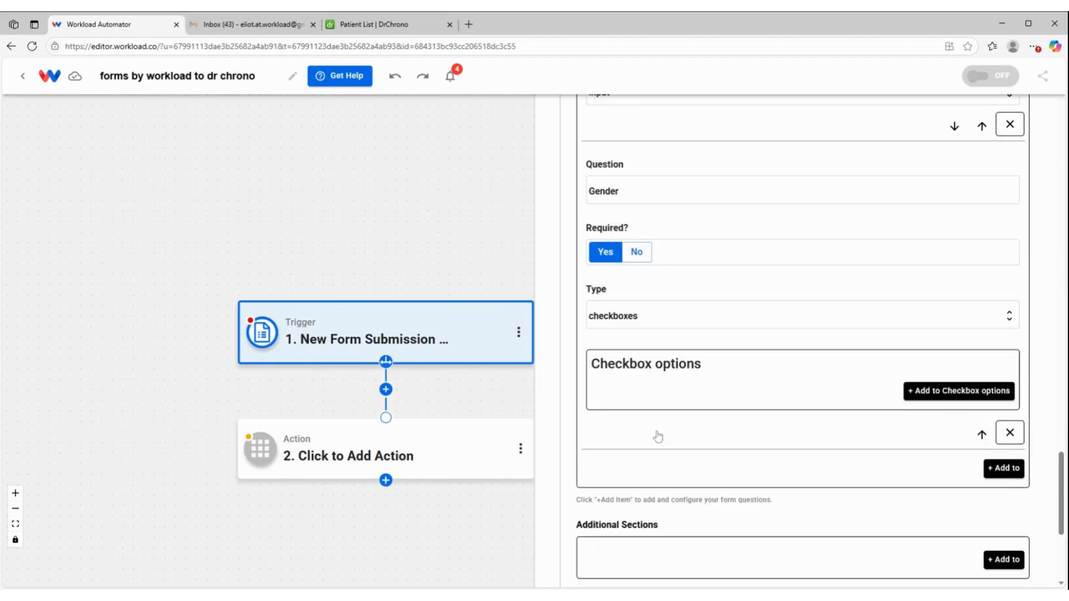
Give the Gender question checkbox options male, female and other
click(907, 392)
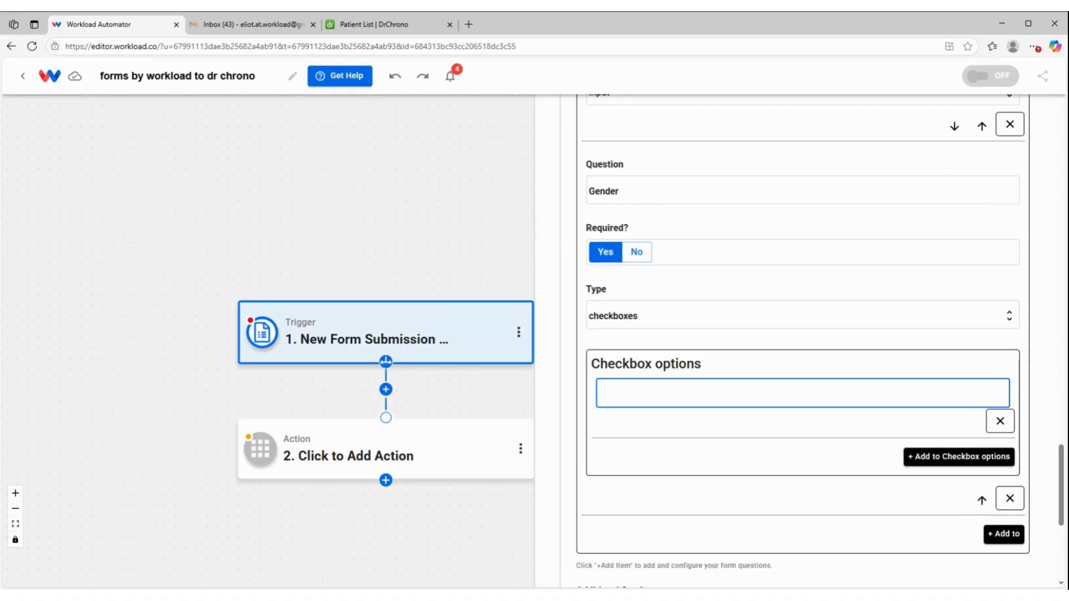
text(male)
click(961, 456)
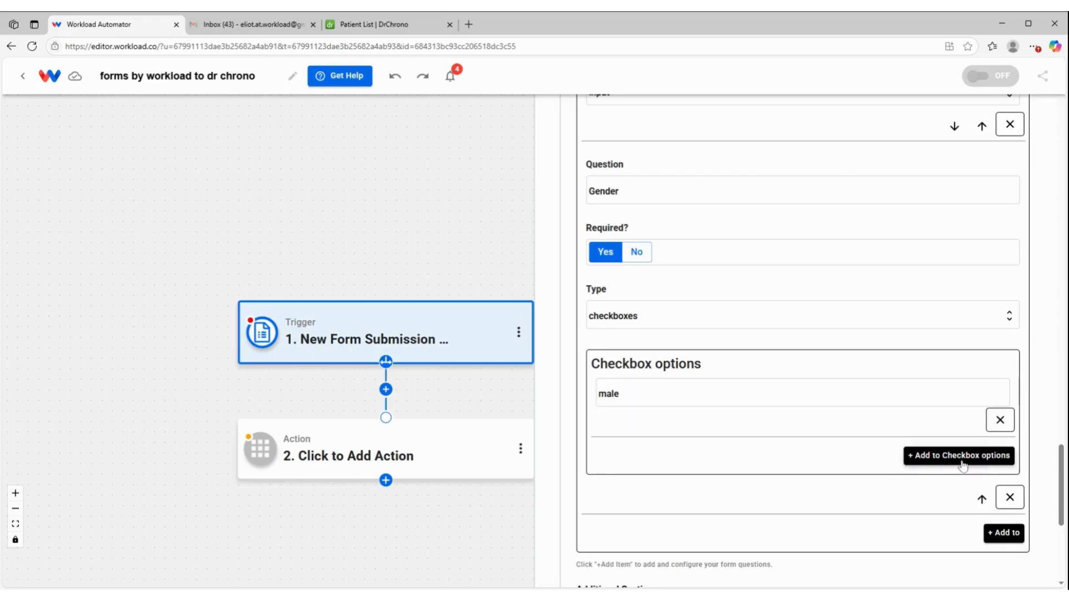
click(719, 461)
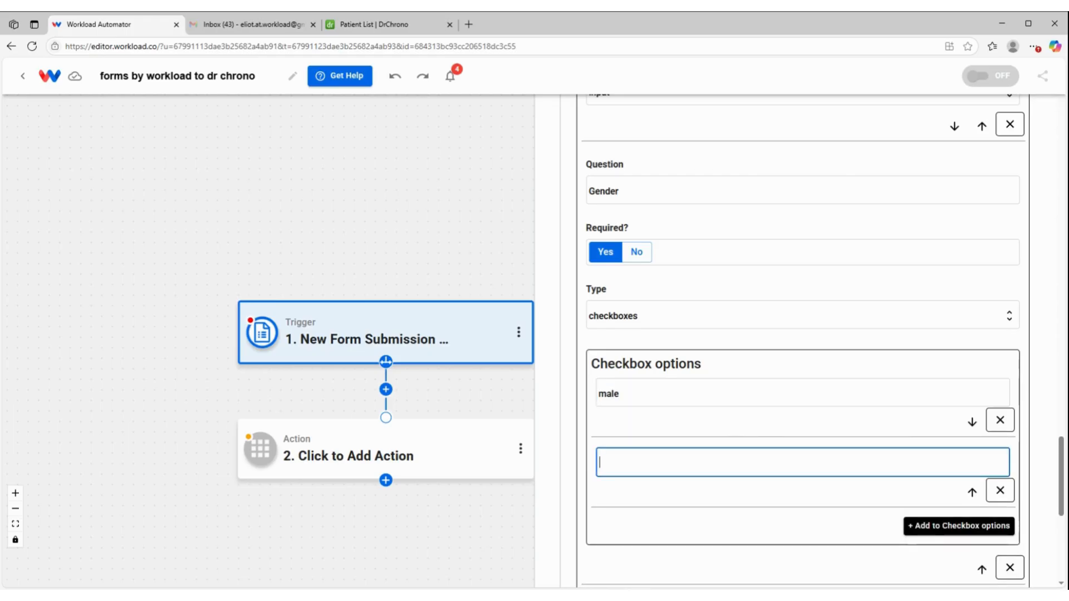
text(female)
click(916, 528)
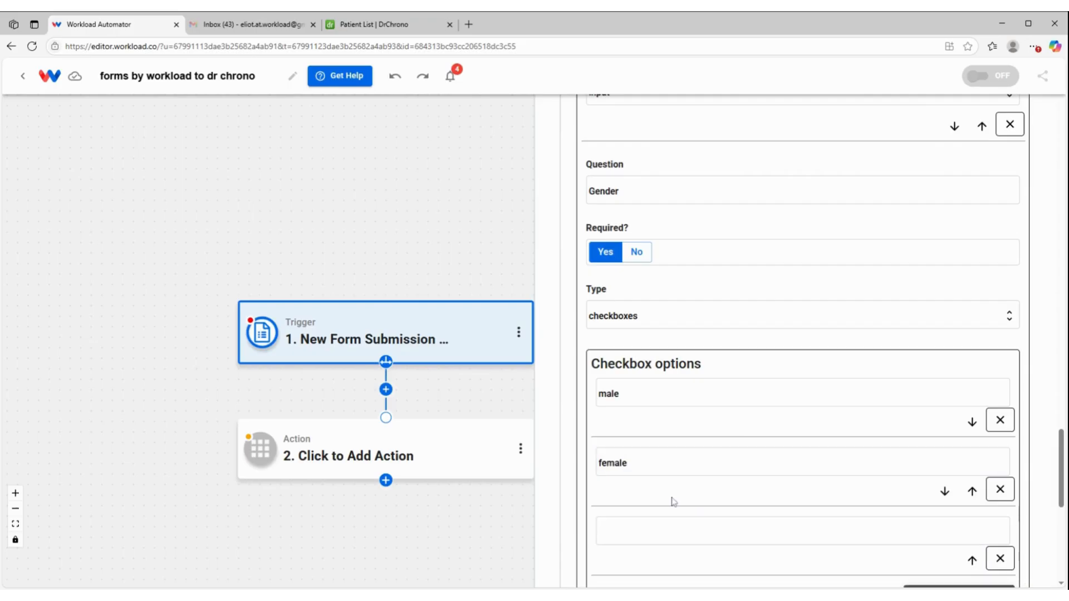
click(626, 523)
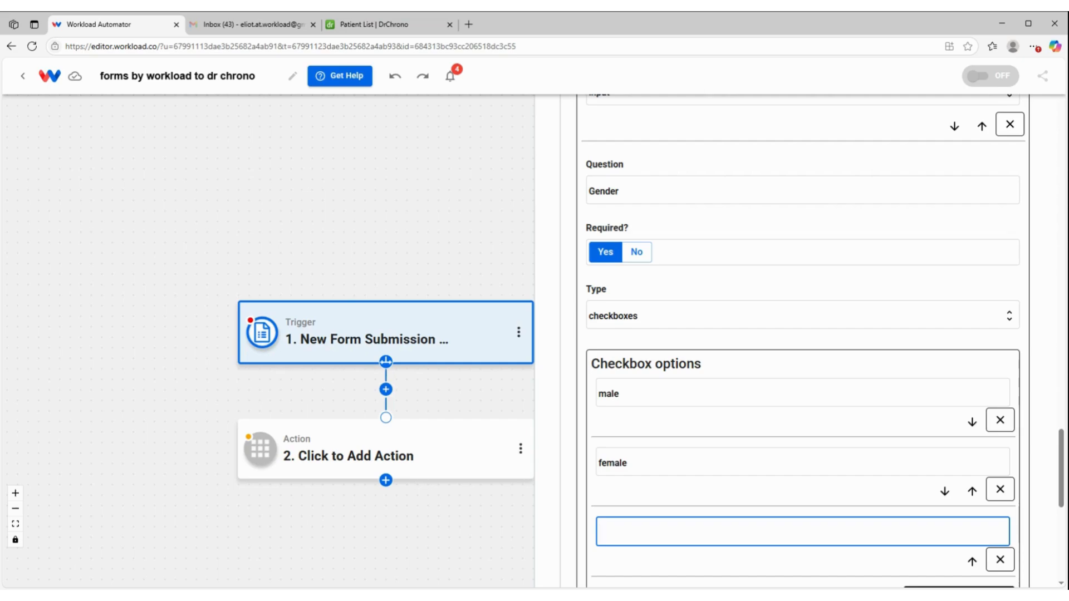
text(other)
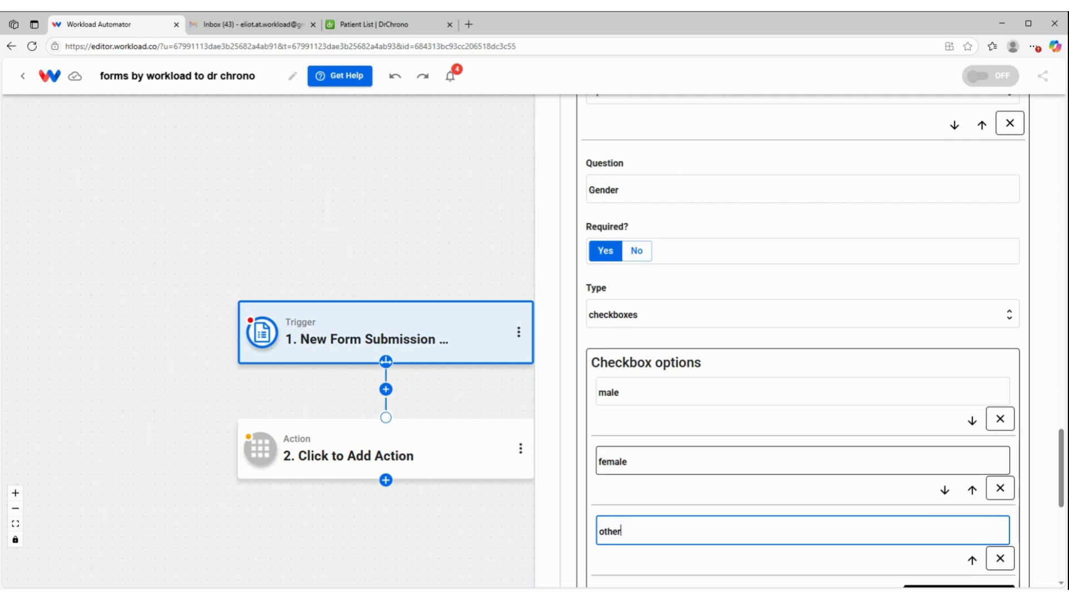
Add a required Pre-existing conditions question with a Short Text answer
scroll(867, 463, down, 3)
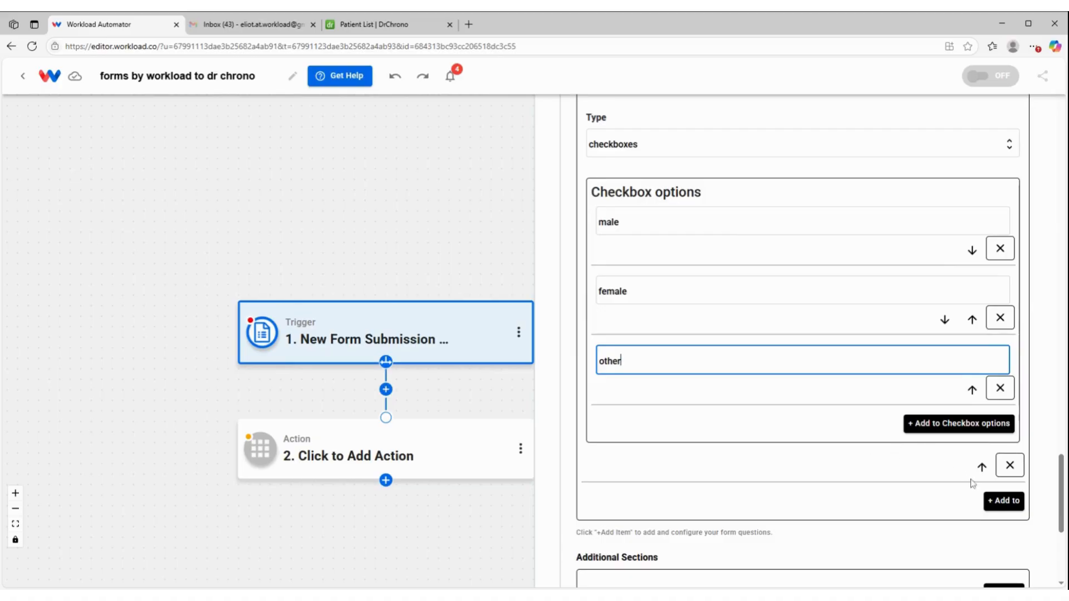
click(1002, 501)
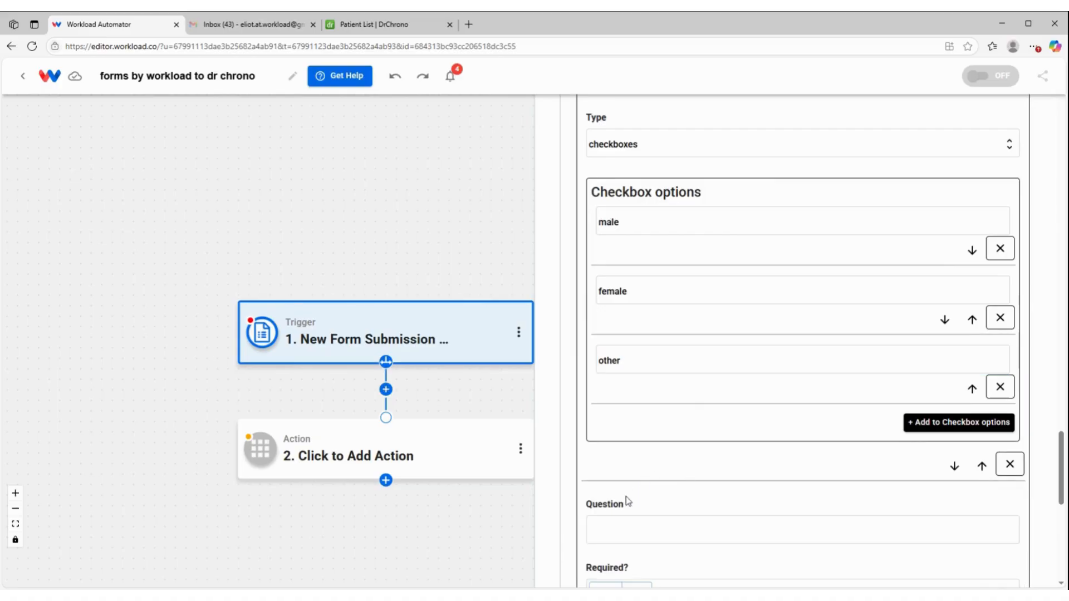
scroll(628, 501, down, 2)
click(640, 416)
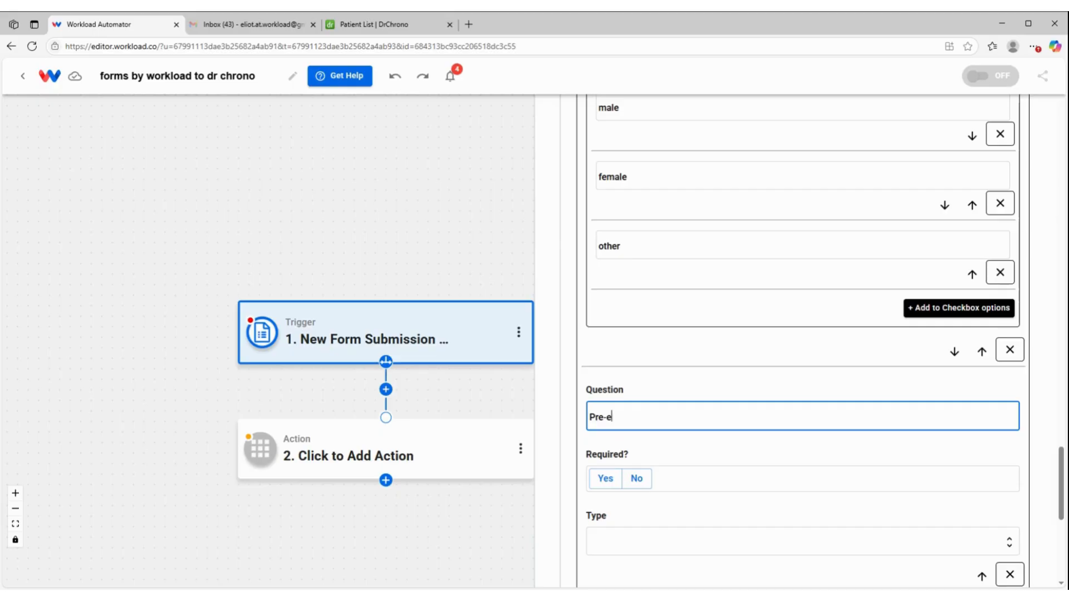
text(xisting conditions)
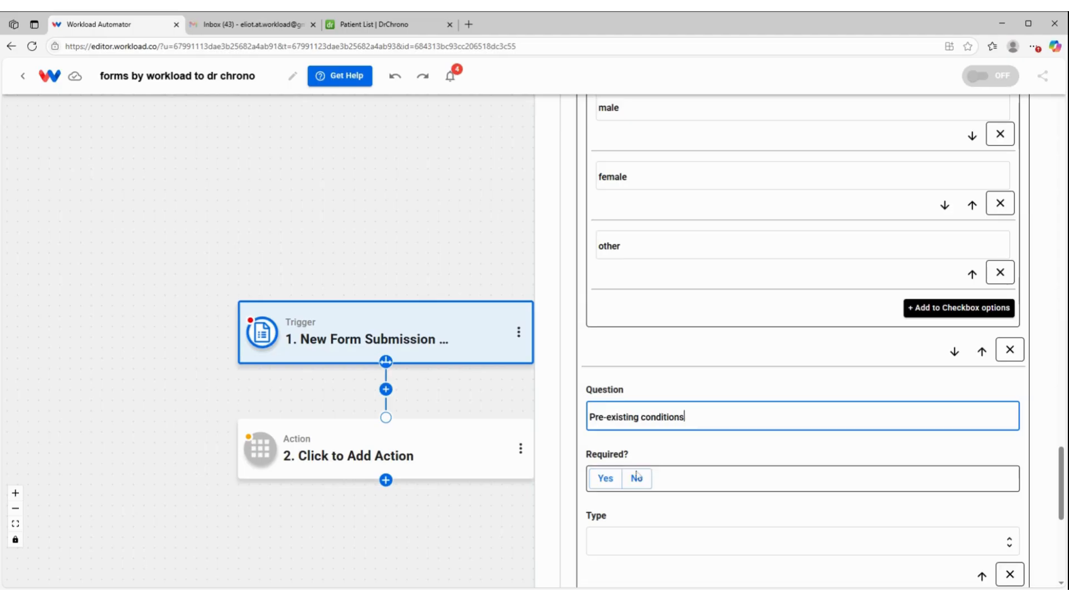
click(606, 478)
click(753, 543)
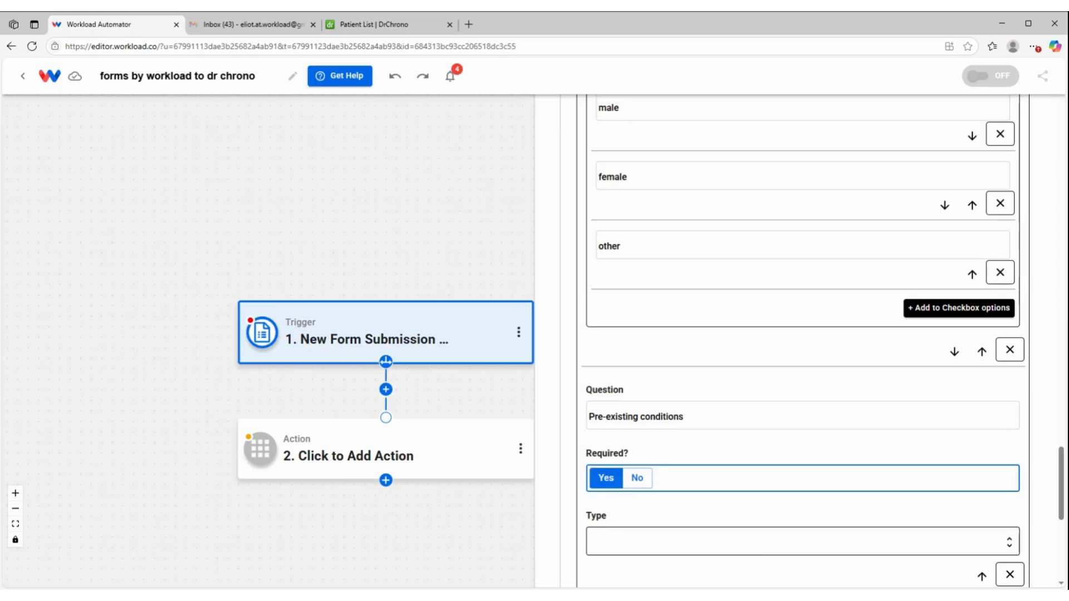
scroll(673, 536, down, 1)
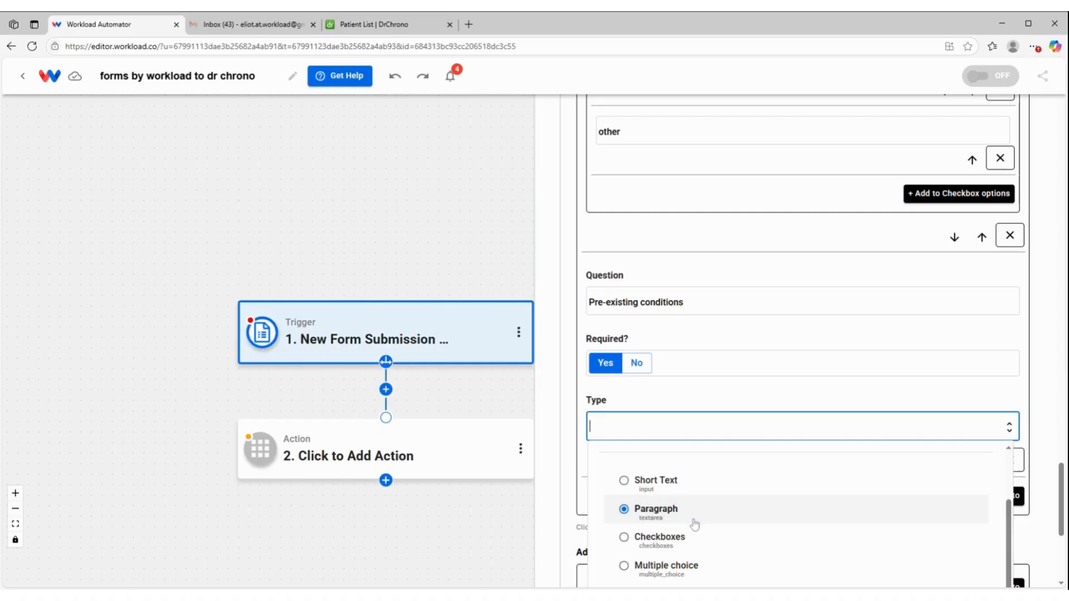
click(626, 479)
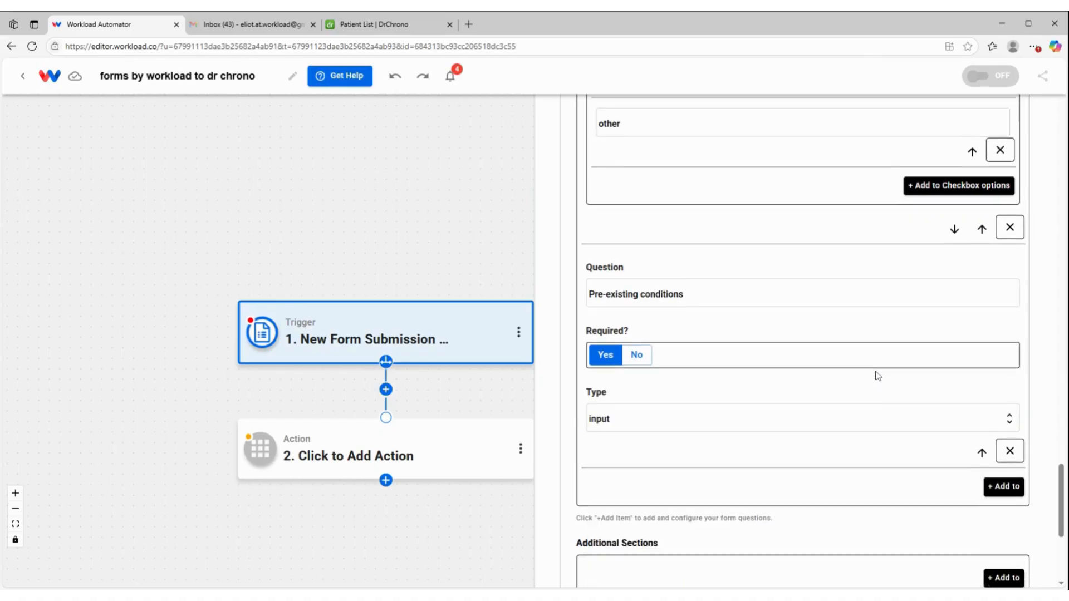
scroll(874, 383, down, 3)
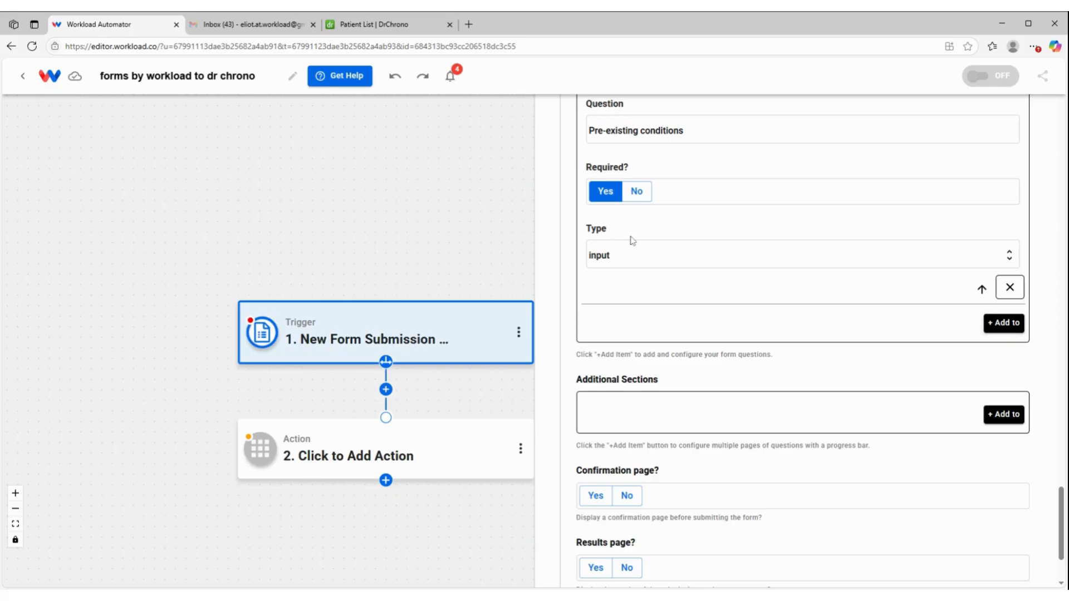
scroll(679, 282, up, 7)
scroll(733, 329, up, 5)
scroll(730, 336, down, 5)
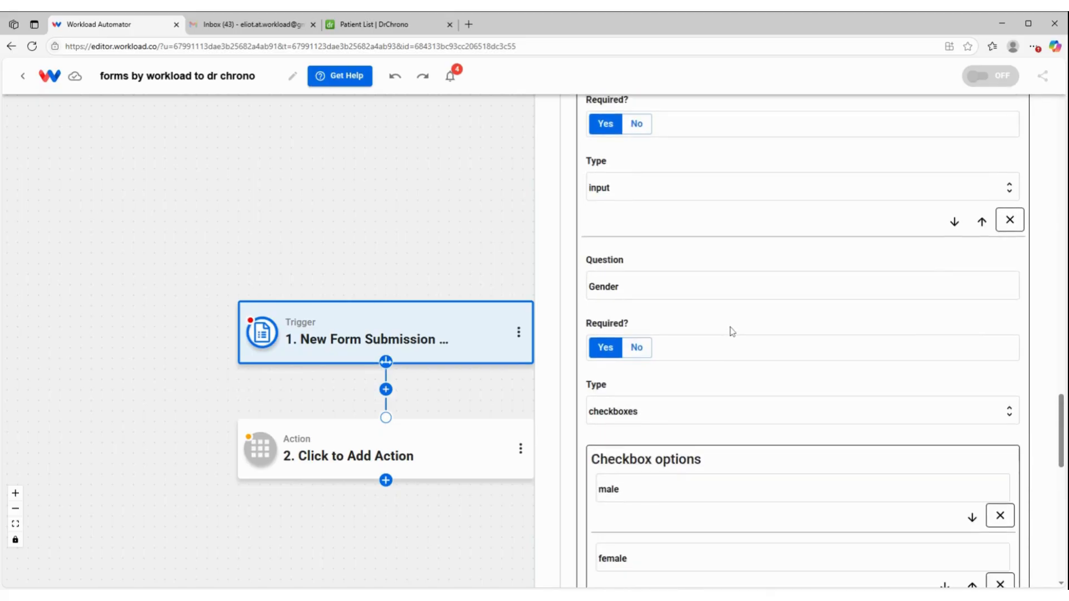
scroll(800, 408, down, 3)
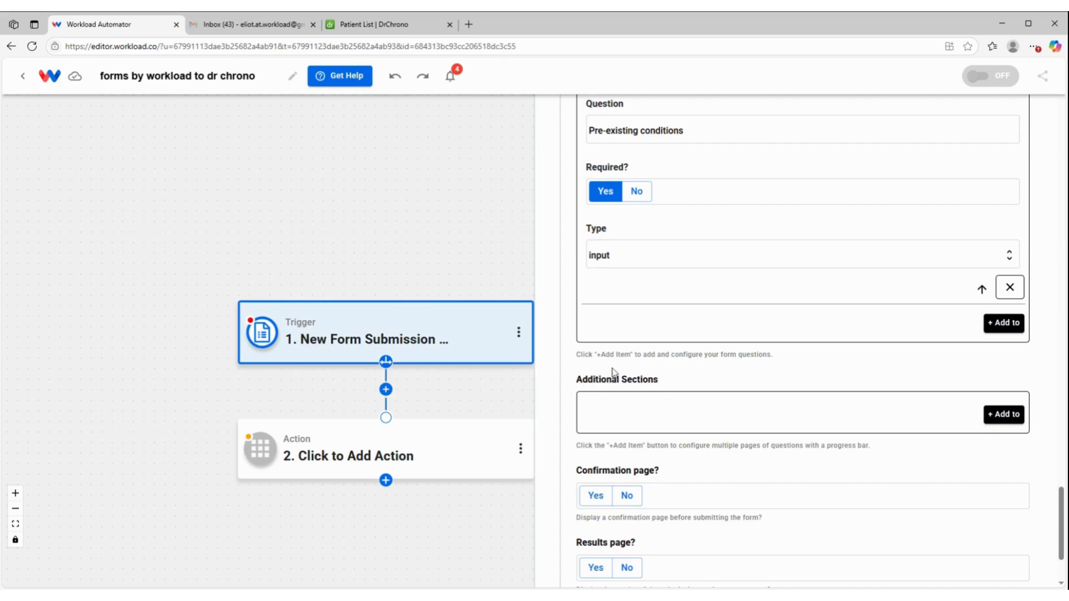
Add a new form section with a Short Text question, Insurance Company
click(1006, 415)
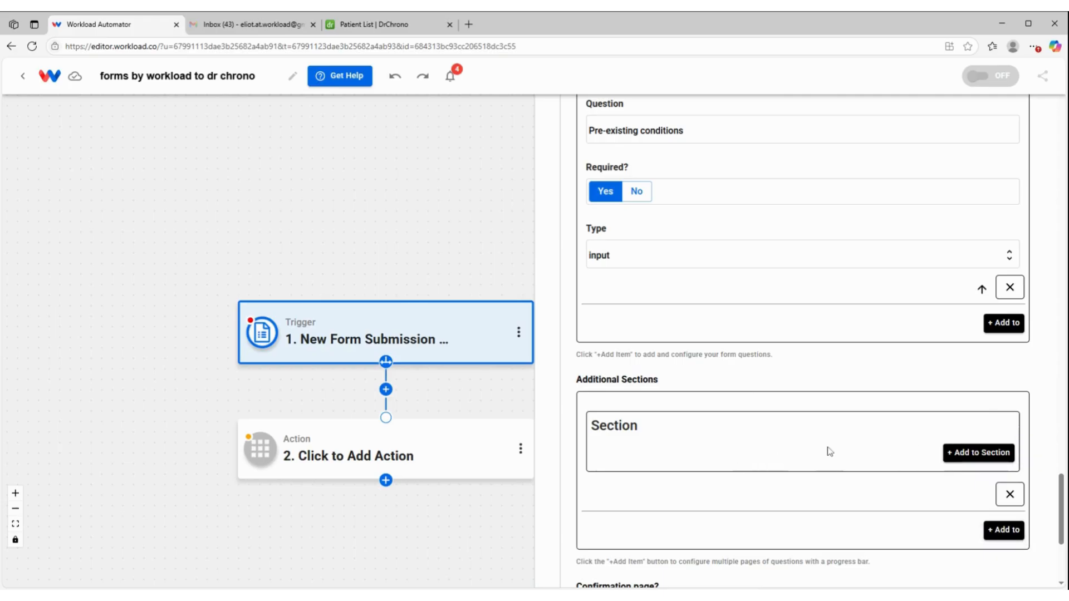
click(959, 462)
scroll(618, 393, down, 2)
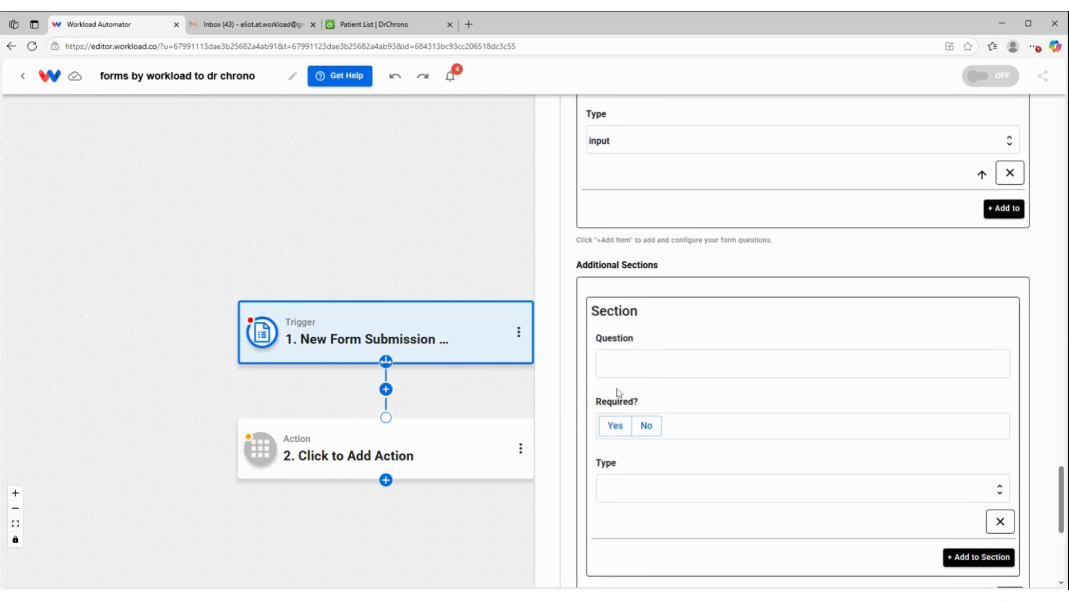
click(624, 360)
text(Insurance Company)
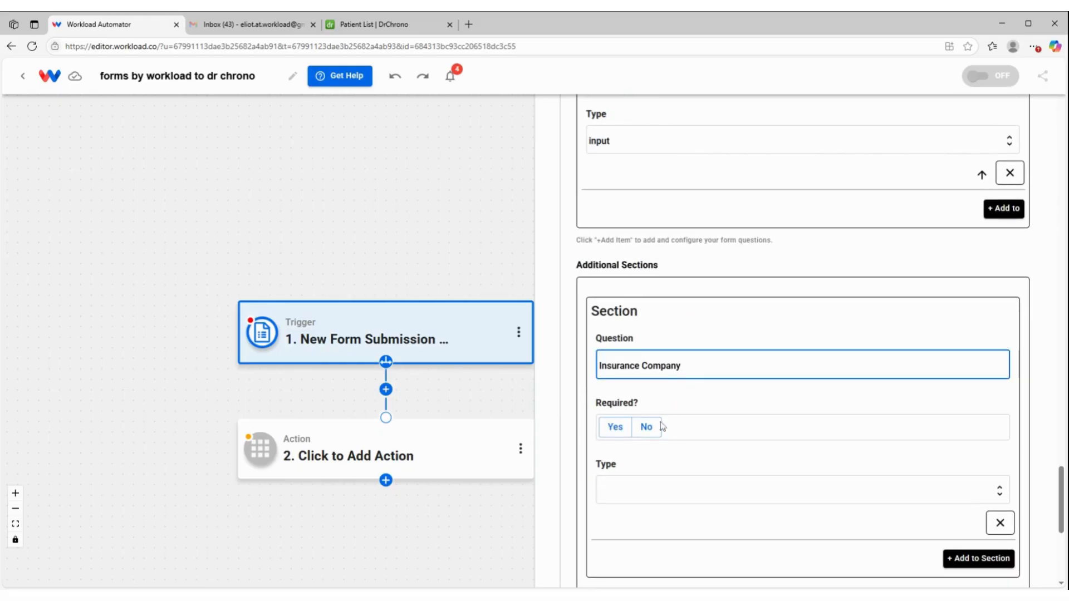
click(658, 482)
scroll(696, 483, down, 2)
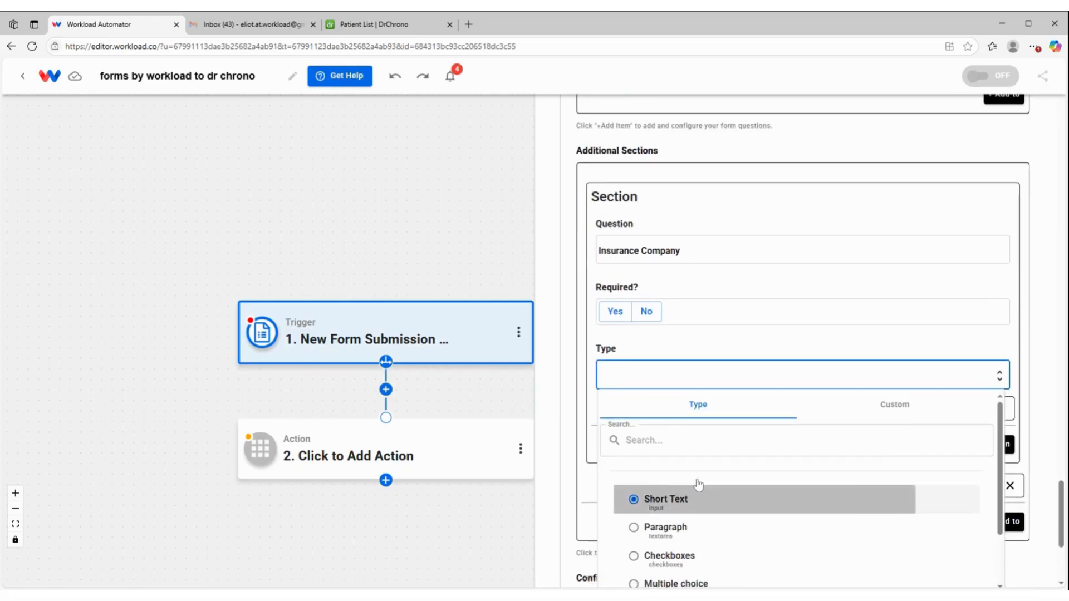
click(697, 491)
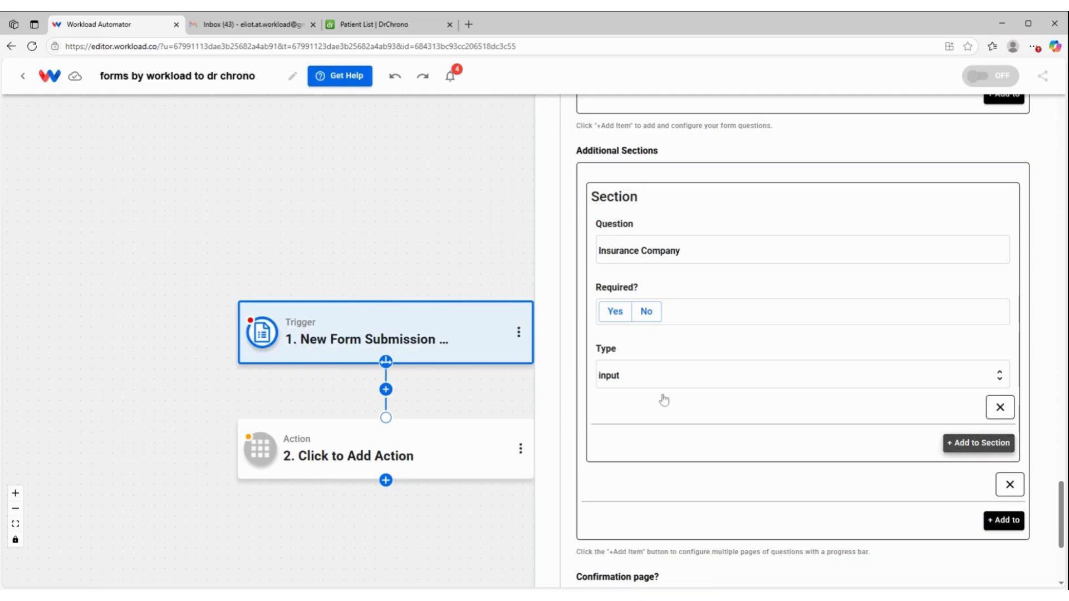
Add an Insurance Number question to the new section
click(618, 473)
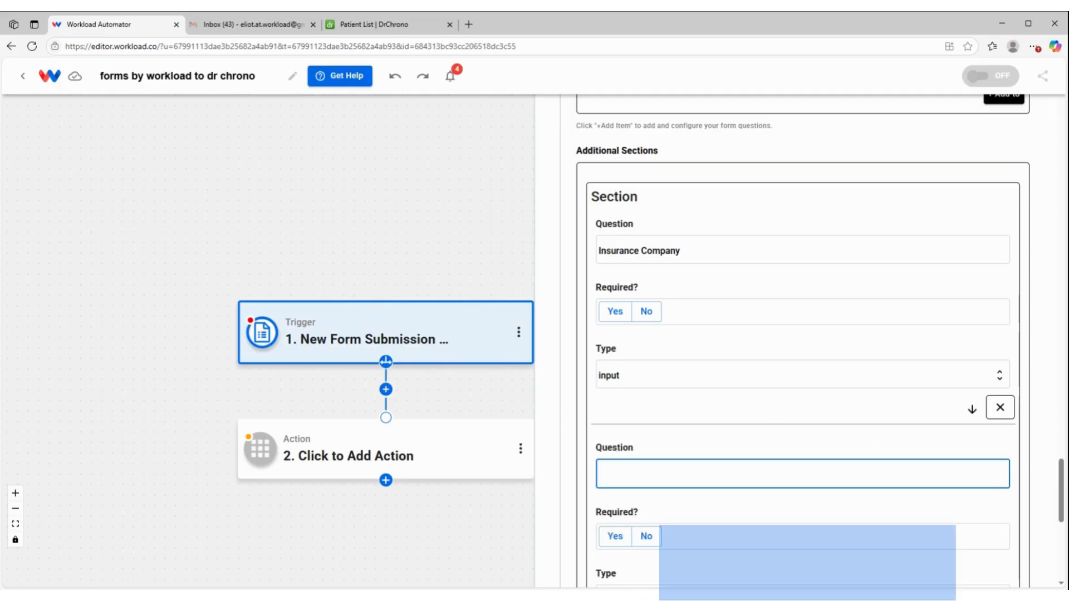
text(Insur)
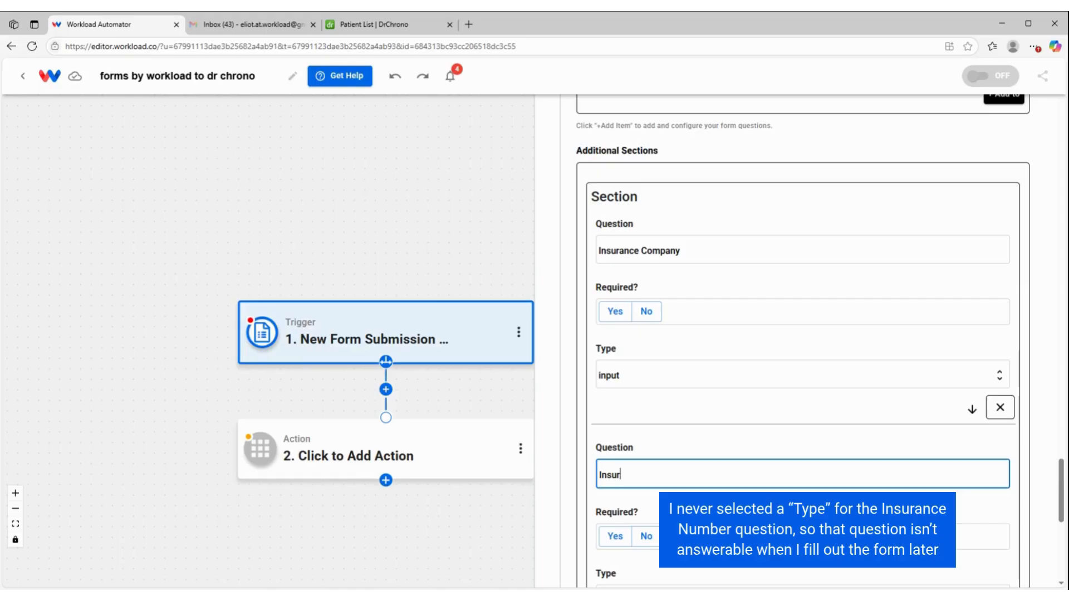
text(ance Number)
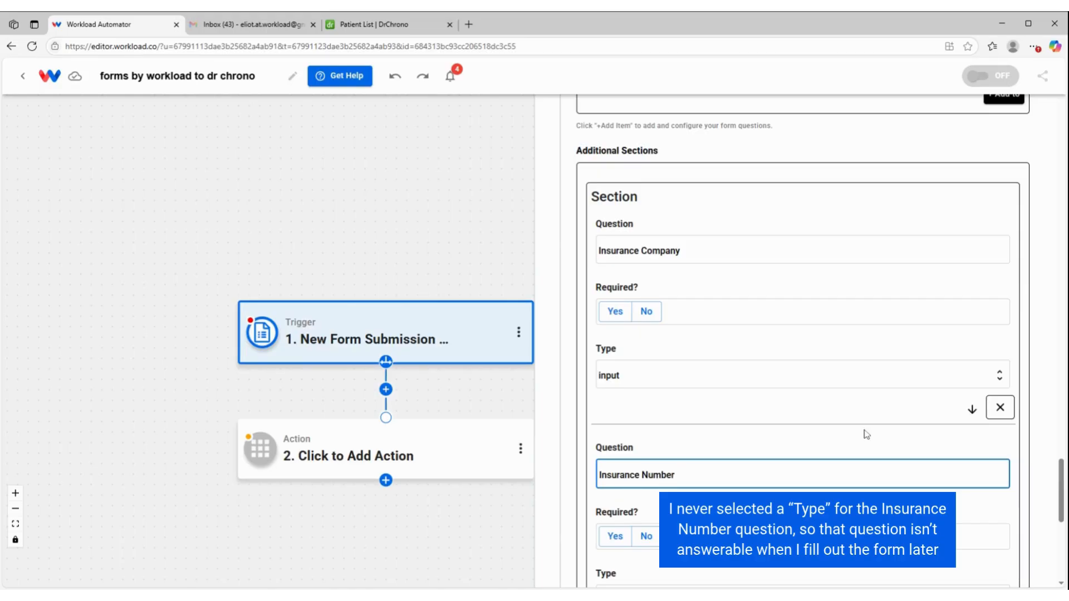
scroll(867, 434, down, 8)
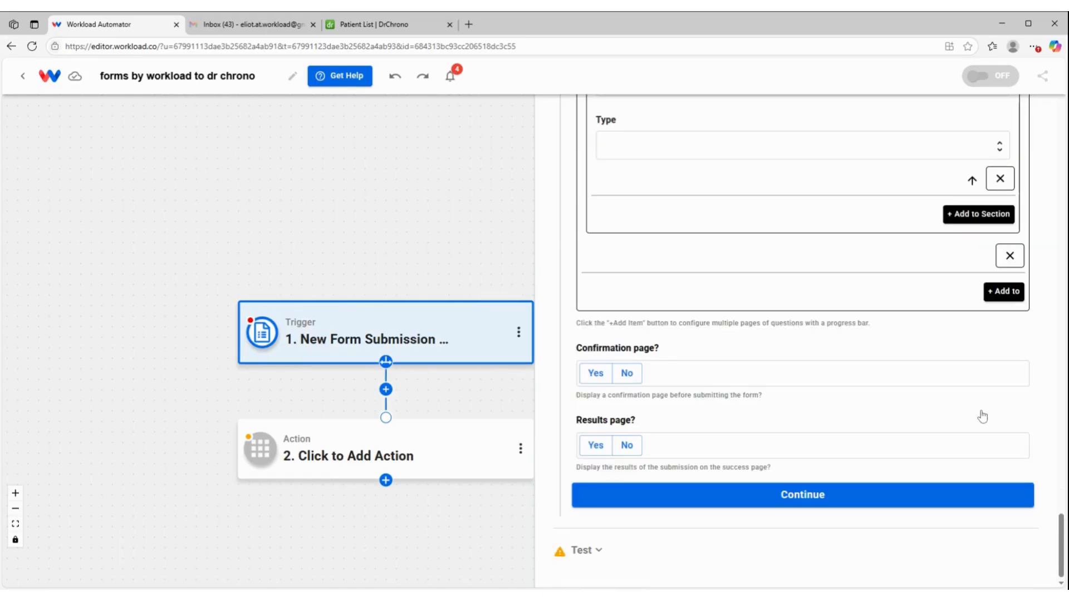
Enable both the confirmation page and the results page for the form
click(595, 374)
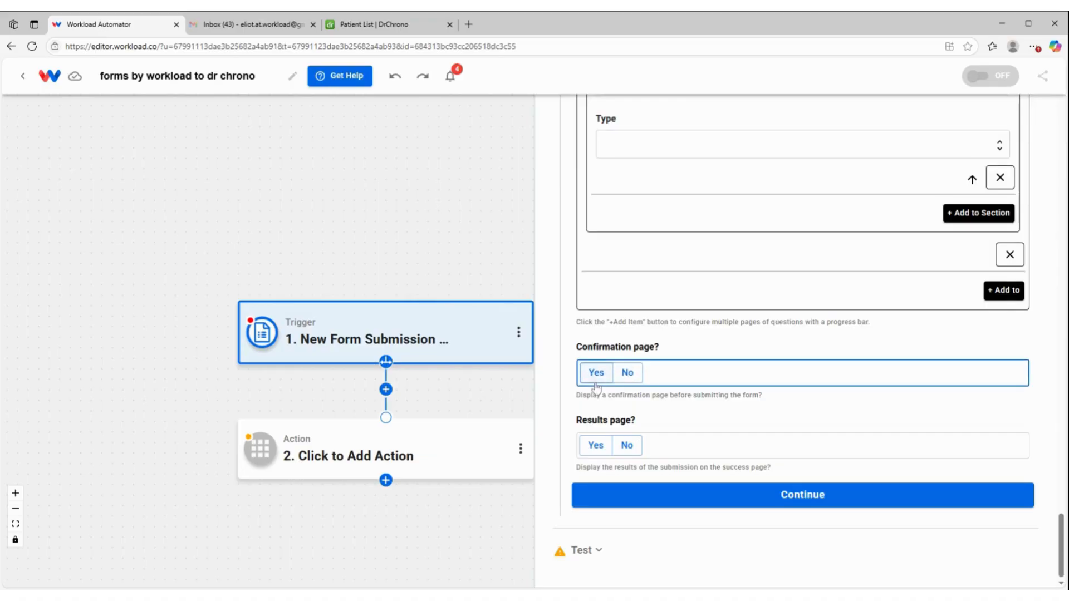
click(596, 381)
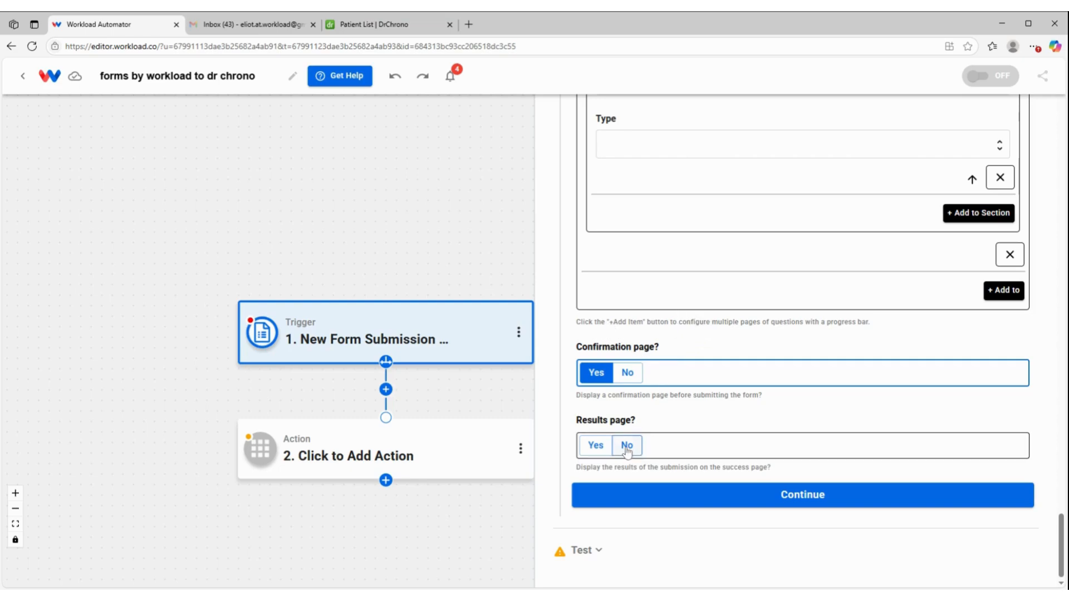
click(591, 446)
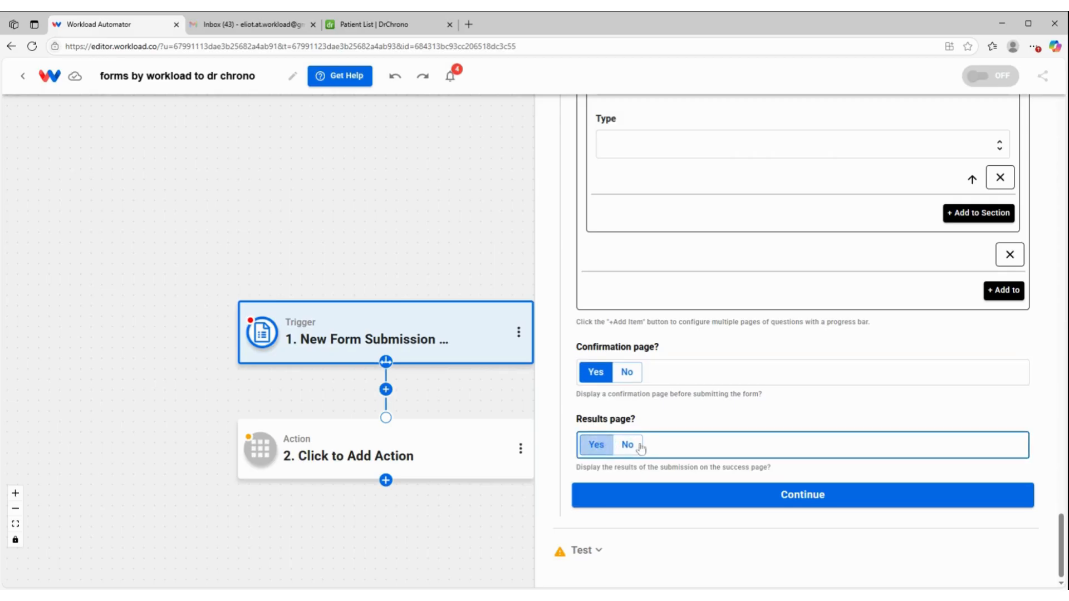
Save the form settings, copy the form URL and start the trigger test
click(830, 492)
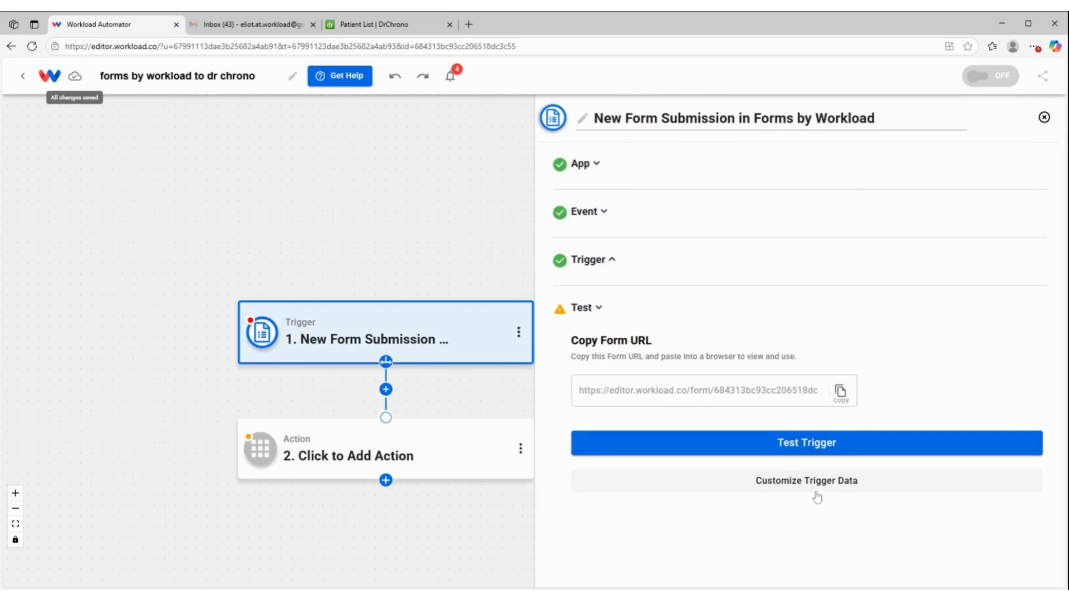
click(840, 392)
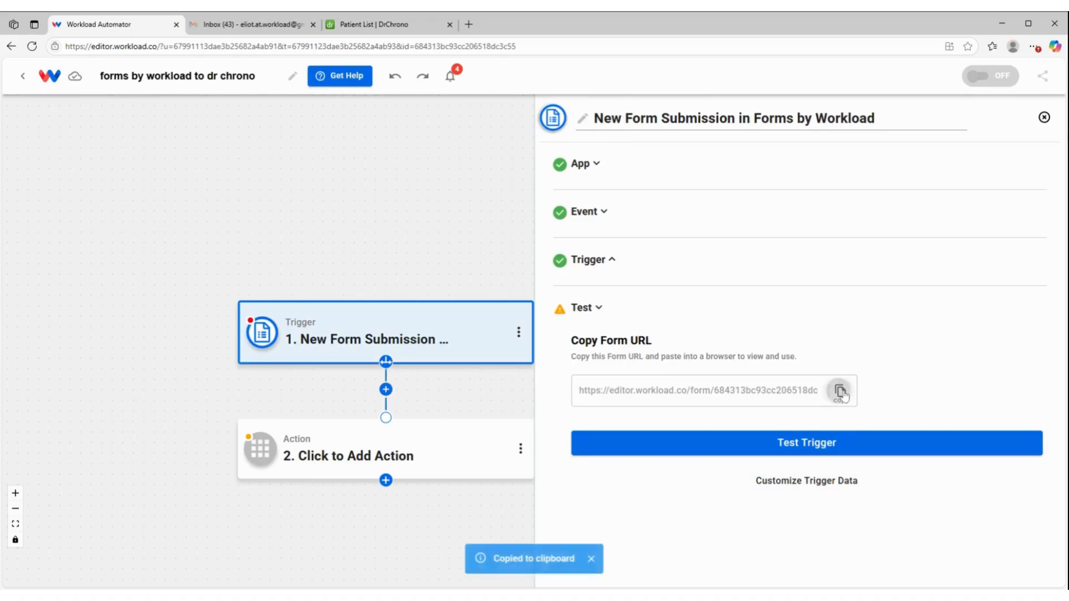
click(769, 449)
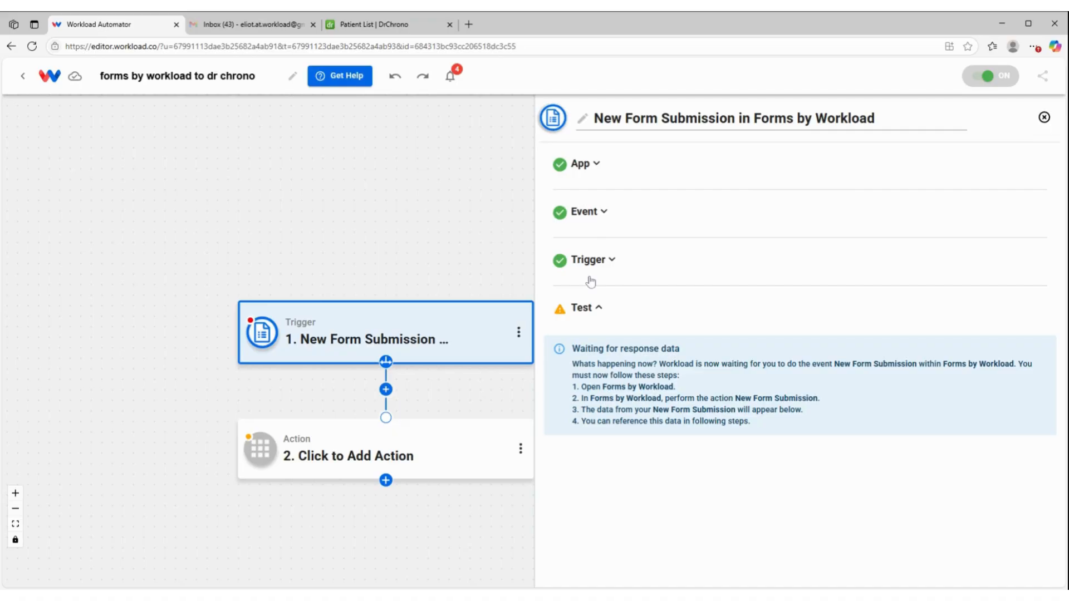
Load the copied New Patient Registration form URL in a new Edge tab
click(468, 24)
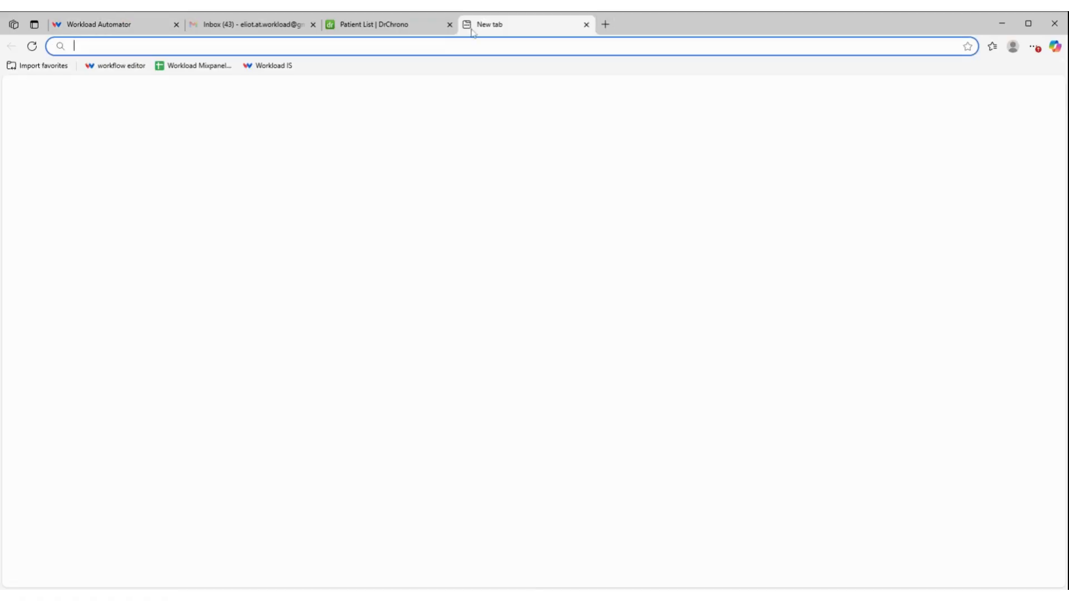
key(ctrl+v)
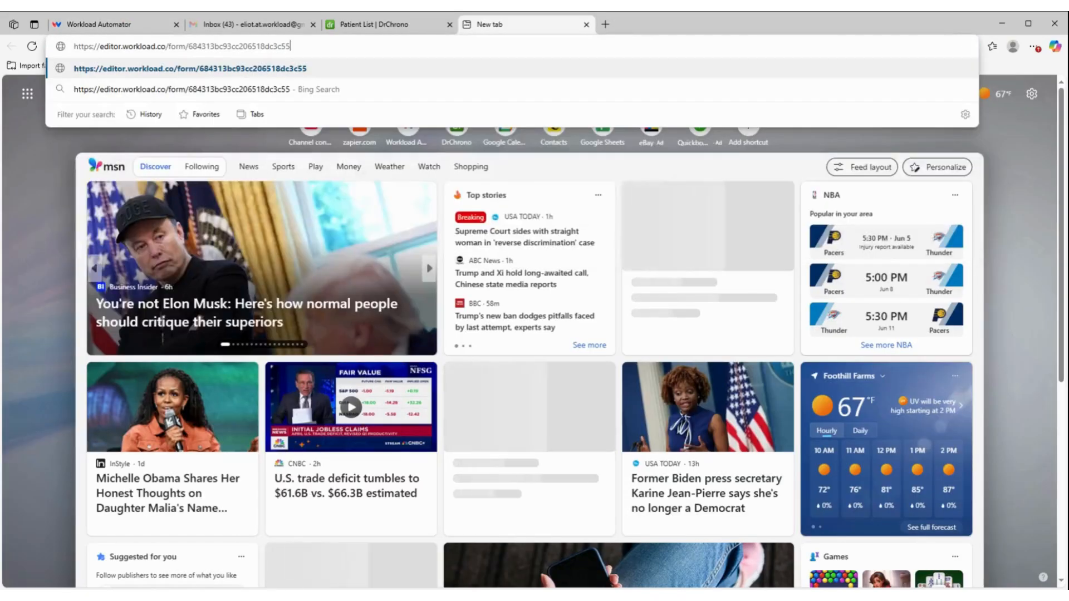
key(Return)
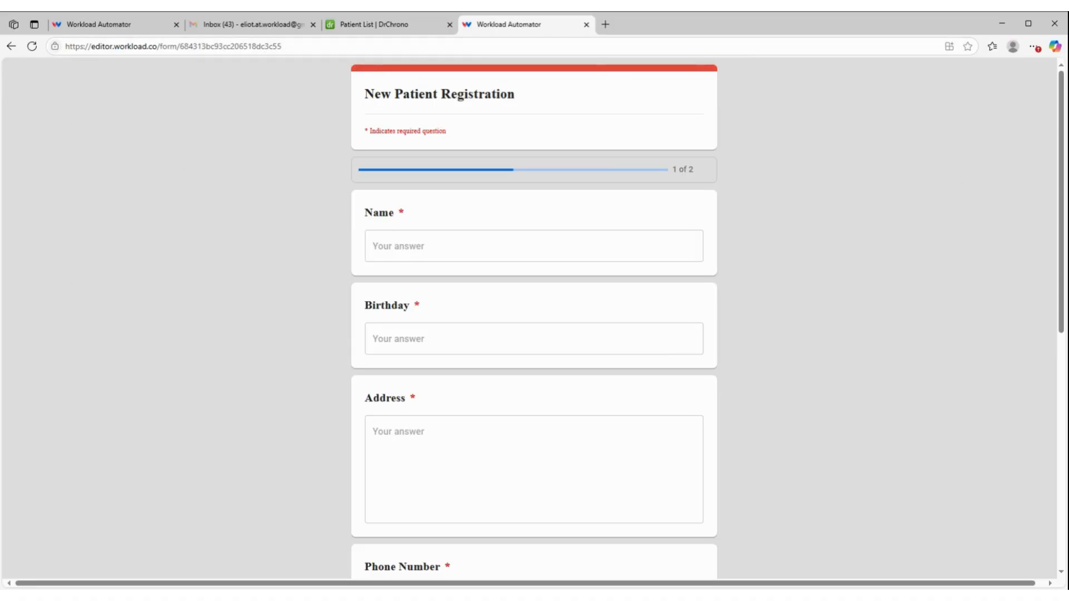
Enter the patient's name, birthday 11/11/11 and street address on the registration form
click(445, 253)
text(Joe S)
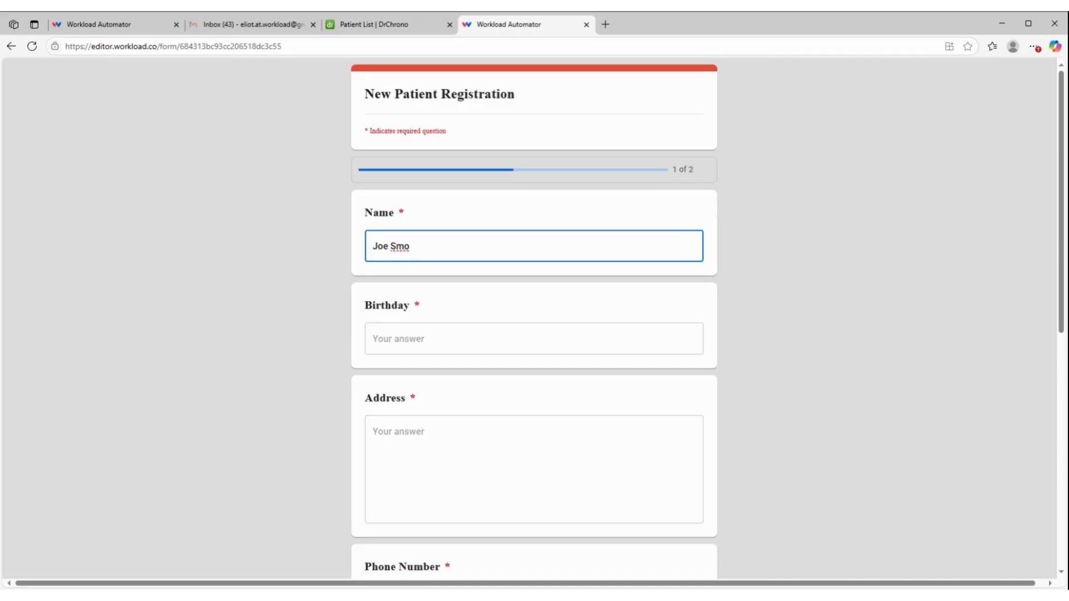
text(ch)
click(438, 345)
text(11/1)
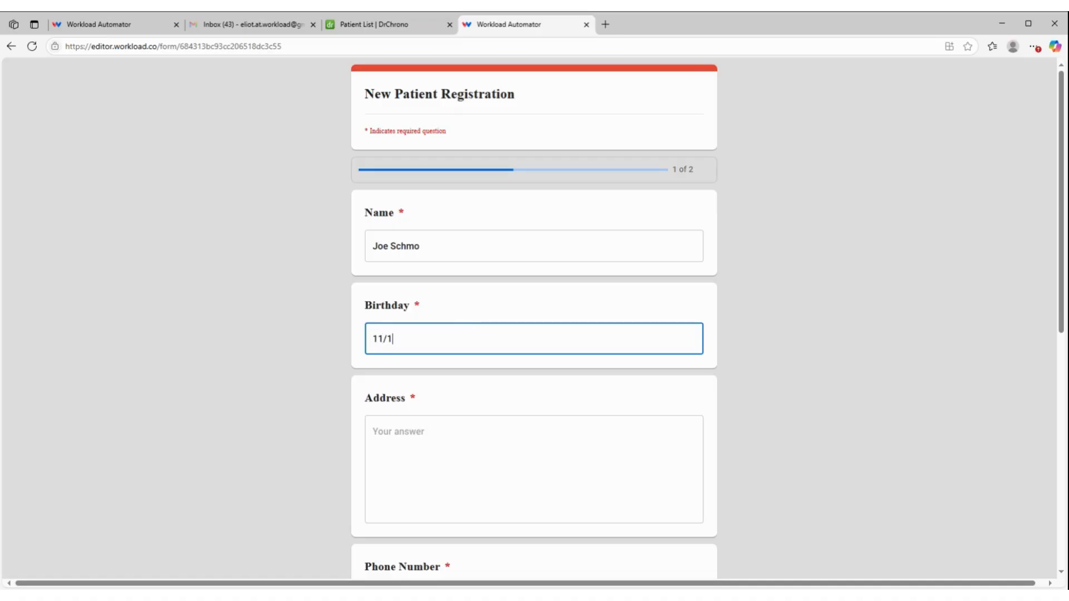
text(1/11)
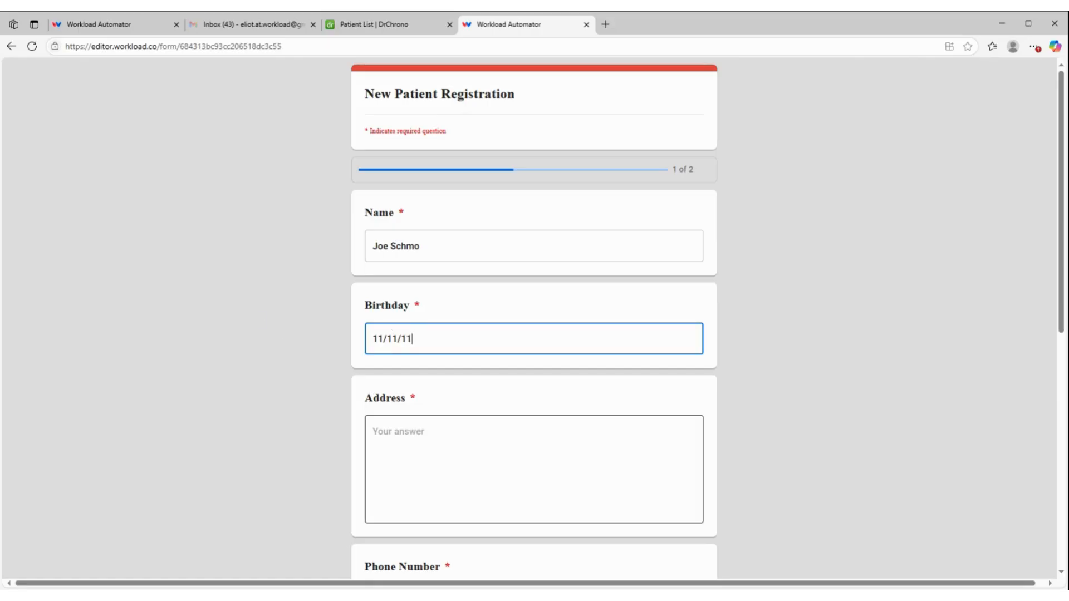
click(426, 445)
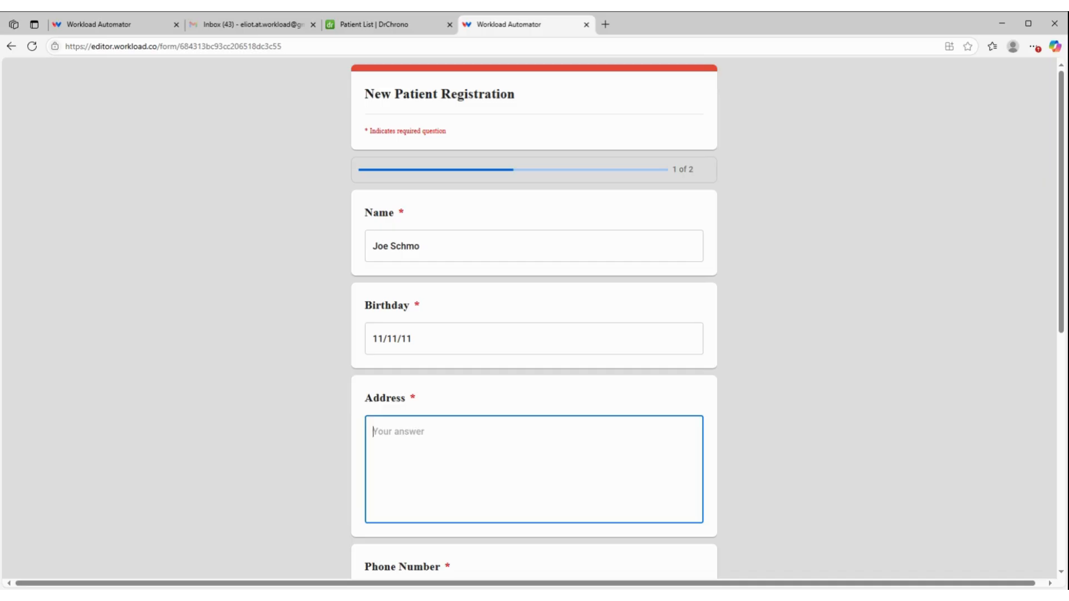
text(32)
text(Magoo, I)
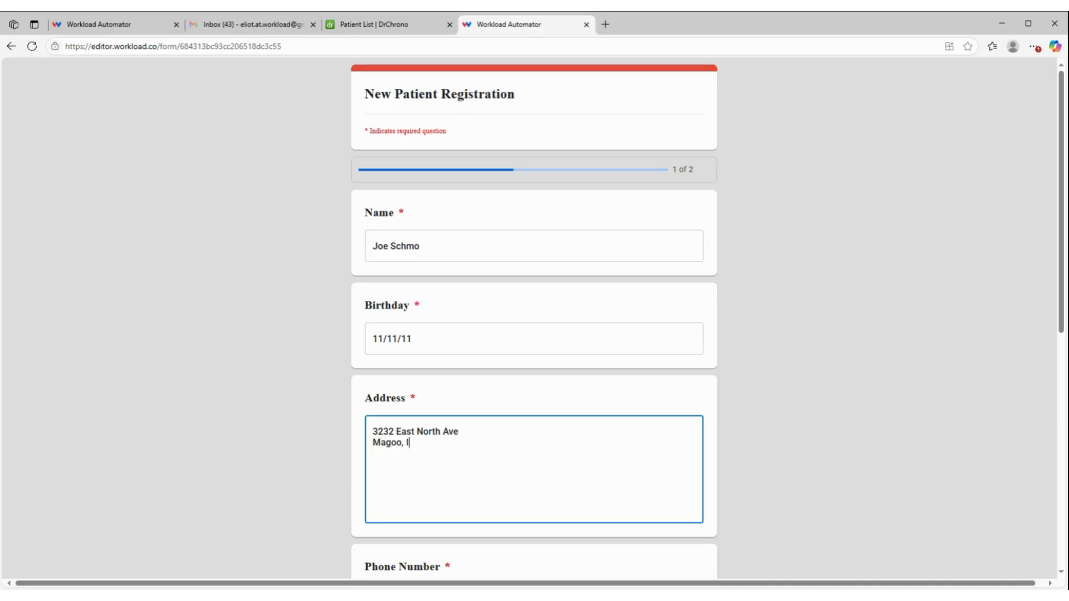
text(N 465)
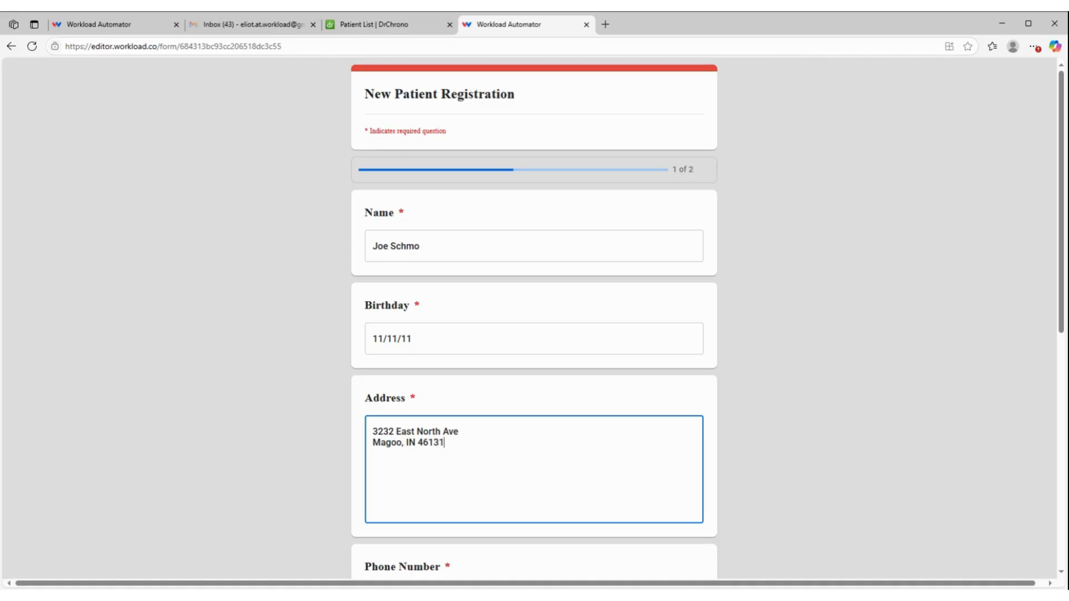
Fill in the patient's phone number and e-mail address
scroll(533, 371, down, 4)
click(533, 371)
text(55)
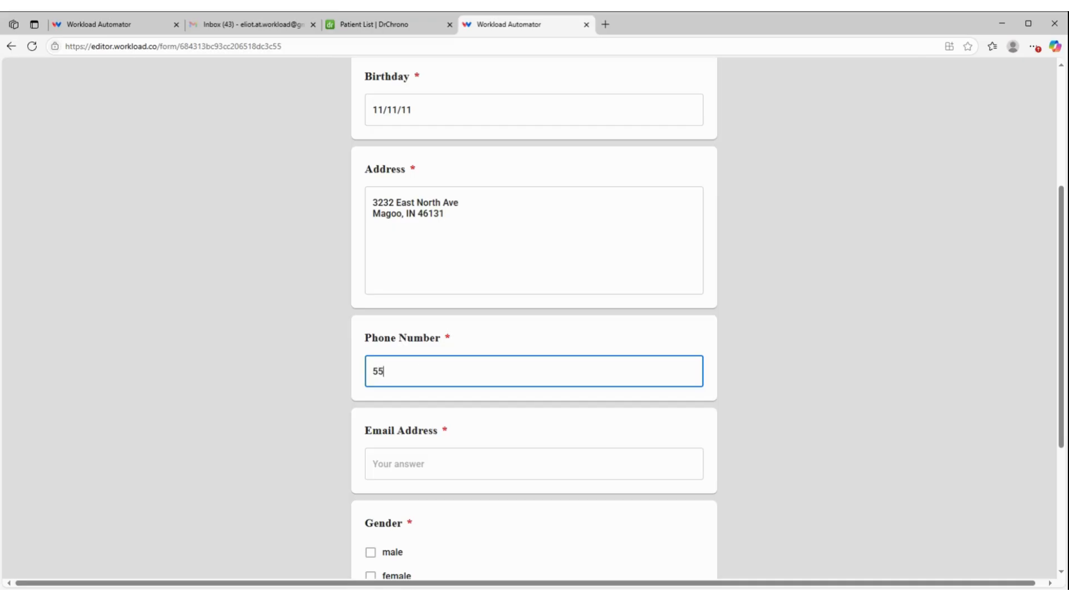
text(5-222-1234)
click(534, 463)
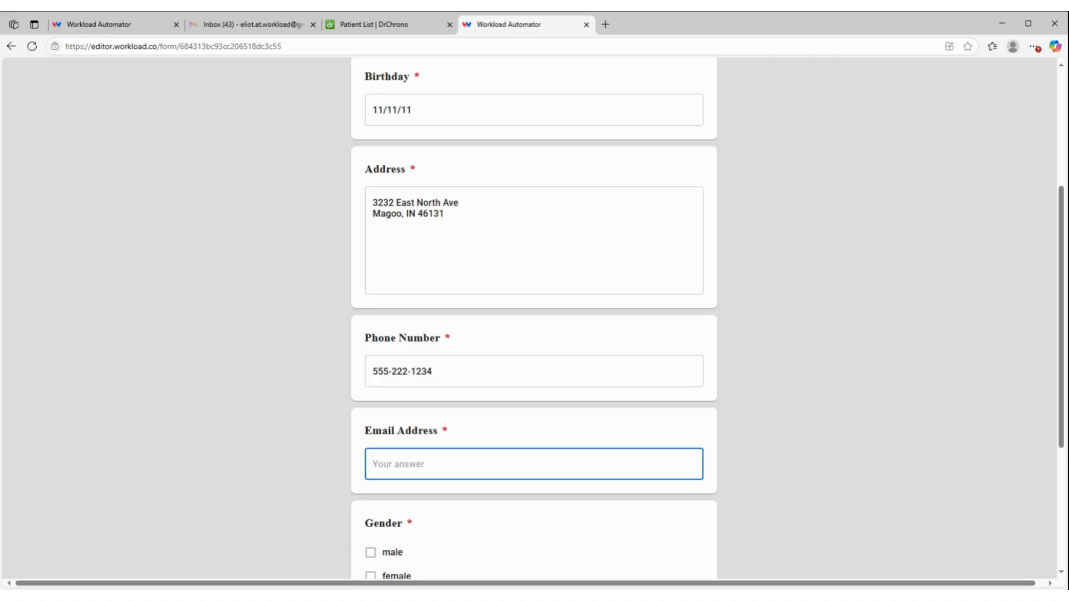
text(joeschmo)
key(BackSpace)
text(mo@email.com)
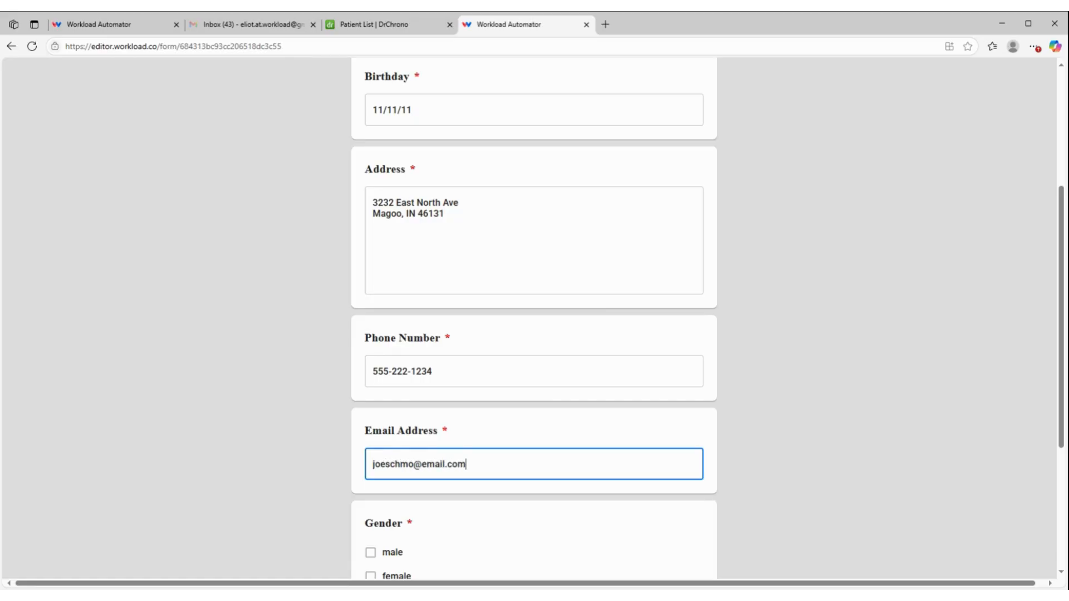
Mark gender as male, answer 'none' for pre-existing conditions, and go to page 2
scroll(442, 463, down, 2)
click(370, 439)
scroll(374, 443, down, 2)
click(462, 460)
text(h)
key(BackSpace)
text(none)
scroll(389, 518, up, 1)
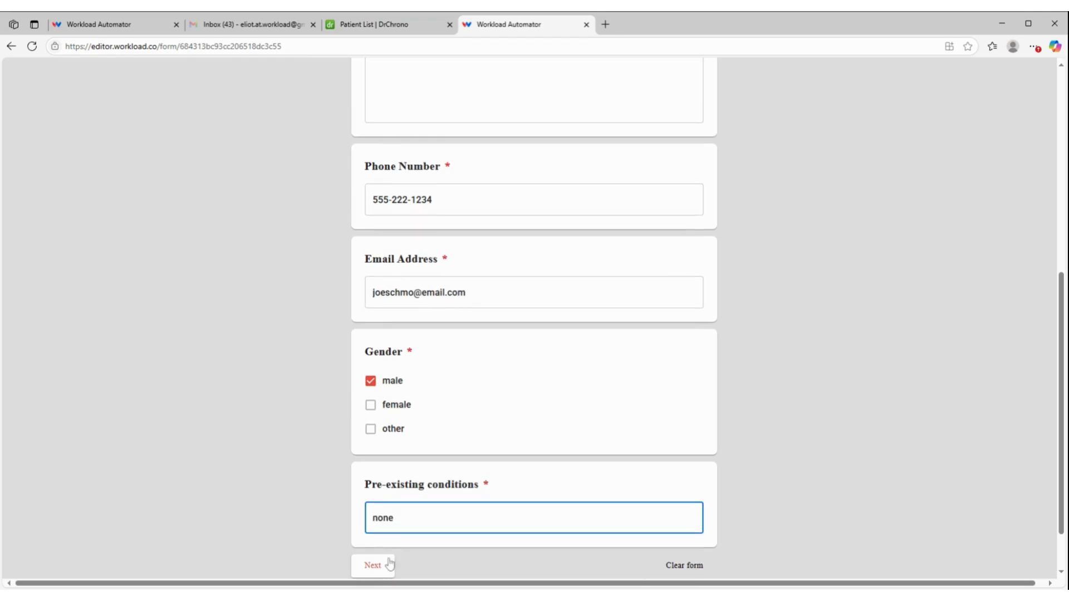
click(389, 564)
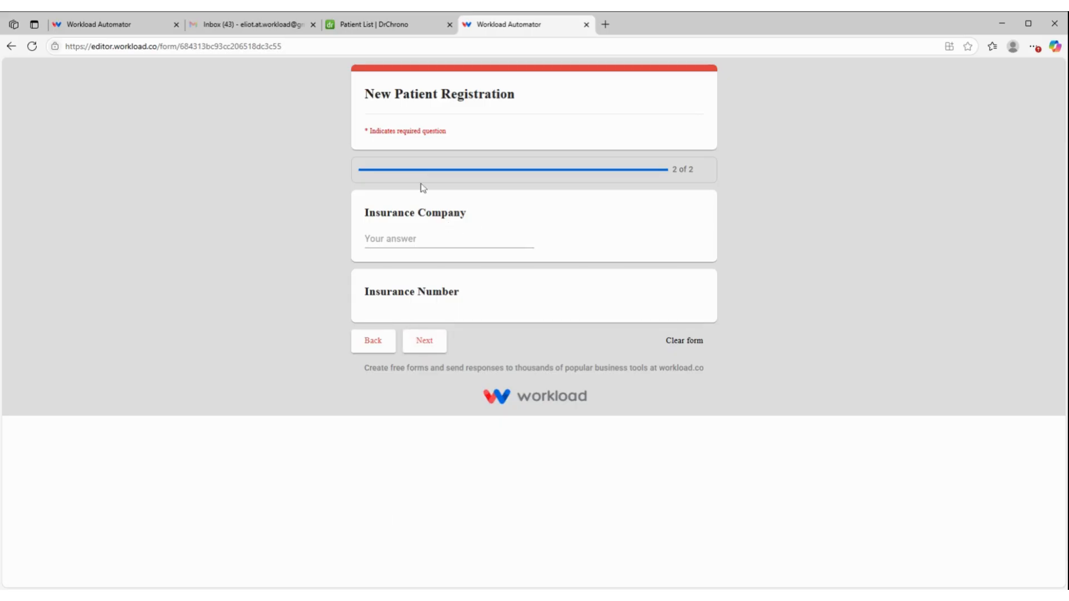
Enter 'Fake Insurance' as the insurance company, submit the form, and return to the workflow editor
click(403, 236)
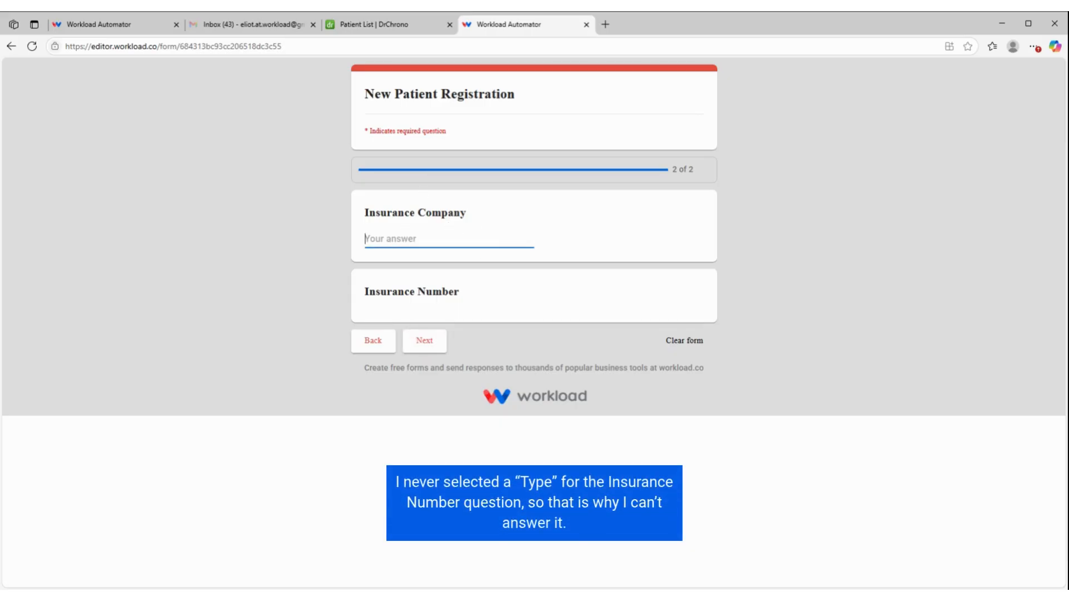
text(Fake Insurance)
click(418, 308)
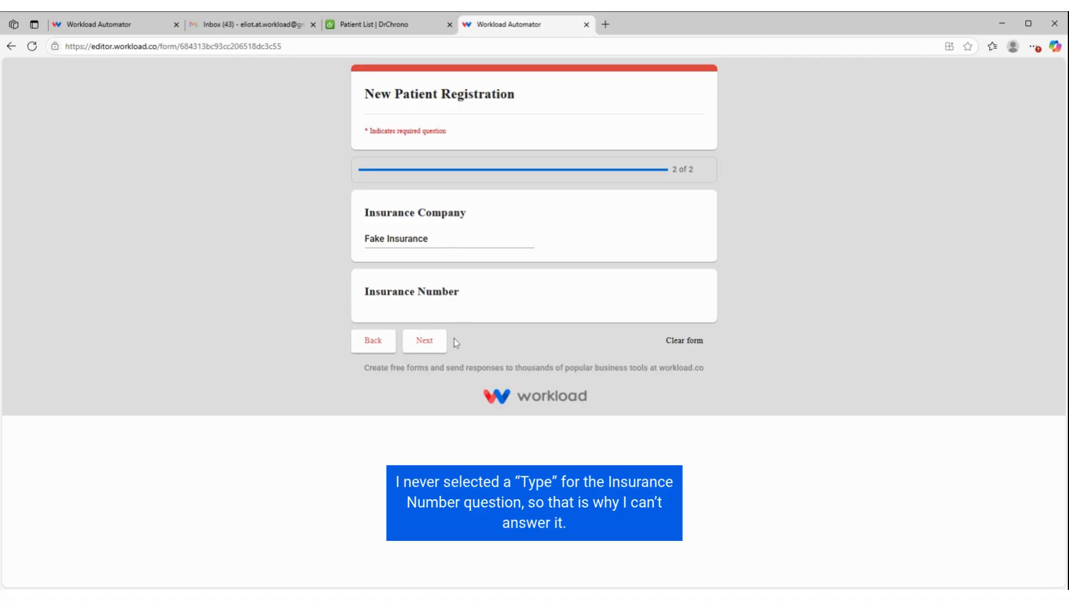
click(427, 341)
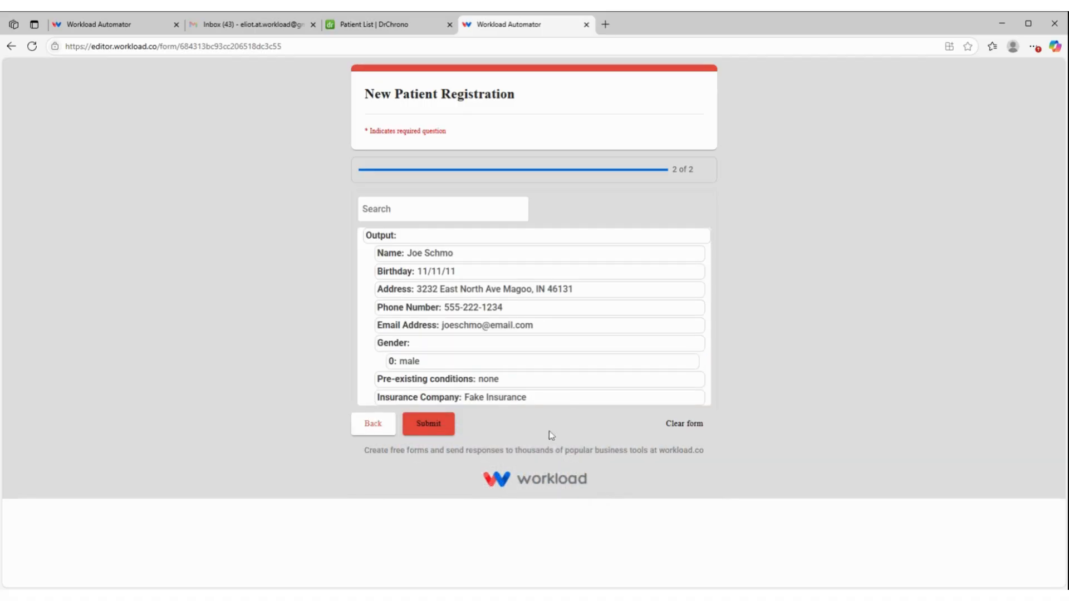
click(434, 426)
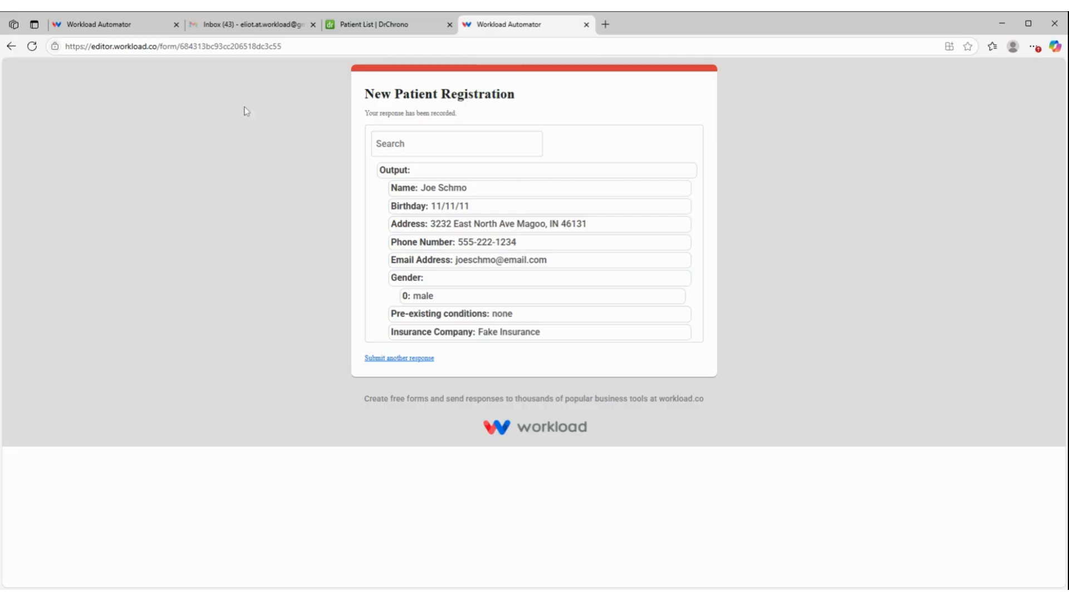
click(103, 24)
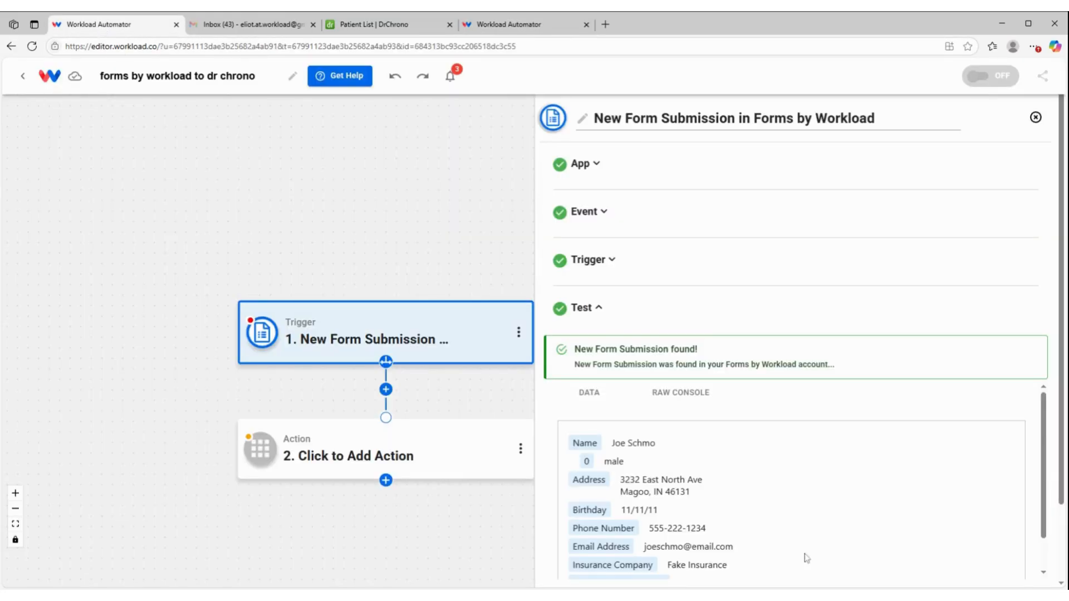
Accept the trigger test and make step 2 a DrChrono Create Patient action using the connected account
scroll(743, 476, down, 4)
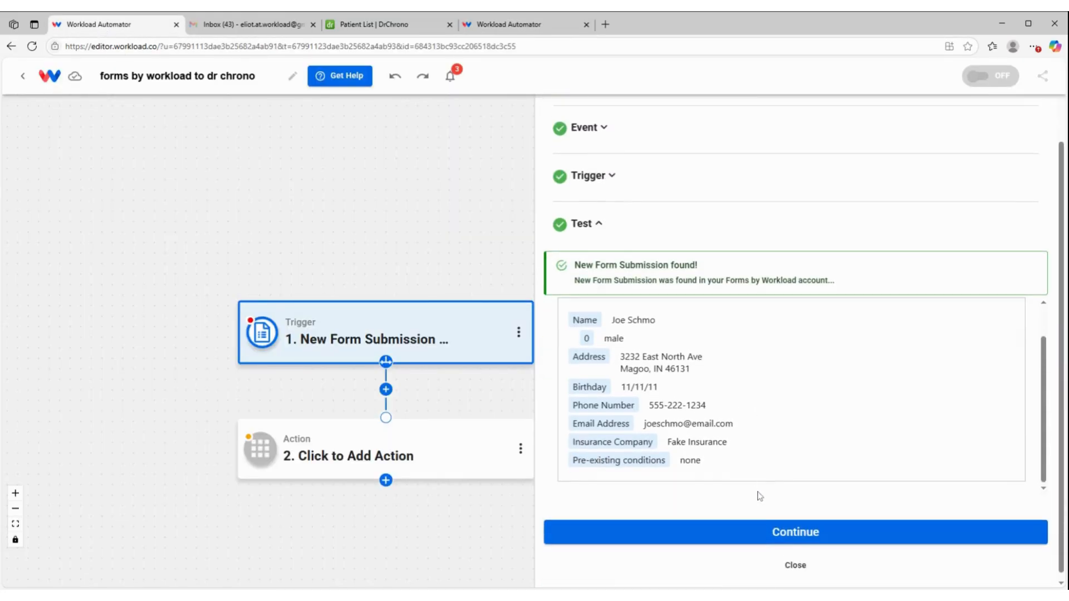
scroll(718, 419, up, 1)
scroll(716, 418, down, 1)
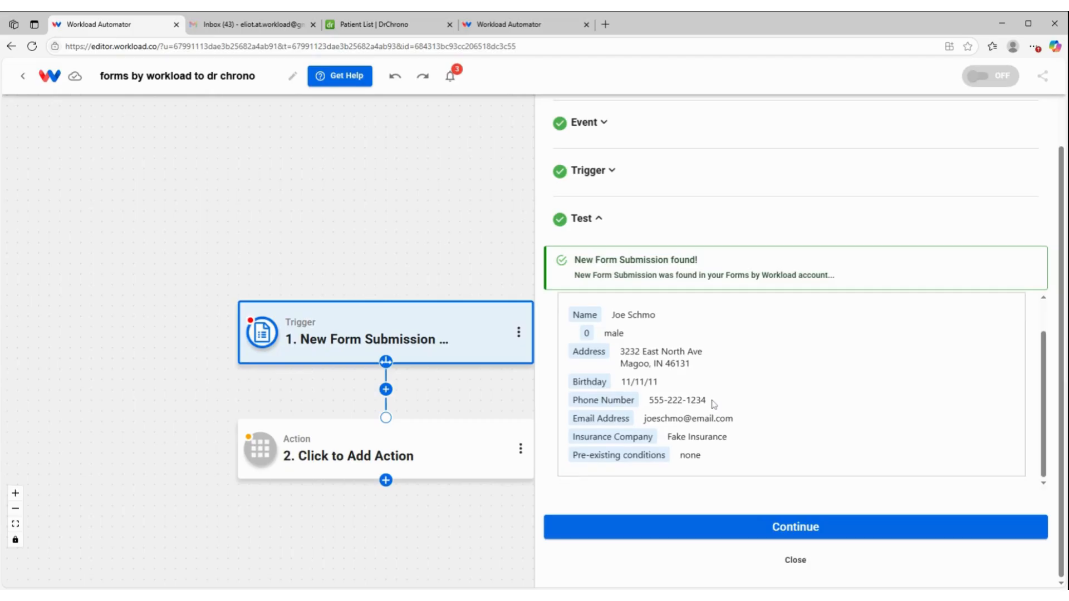
click(737, 529)
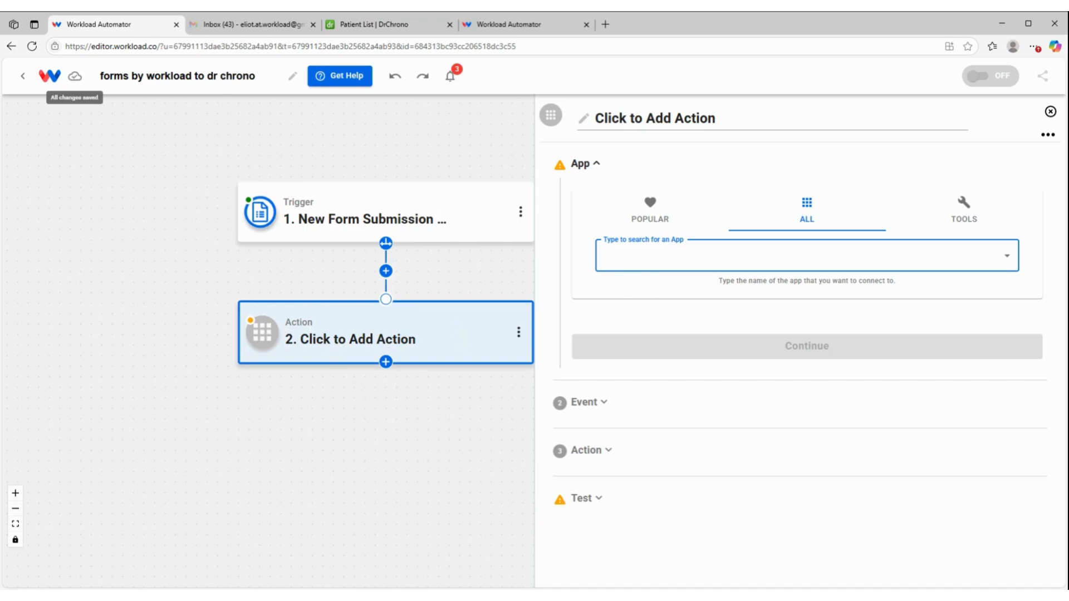
text(d)
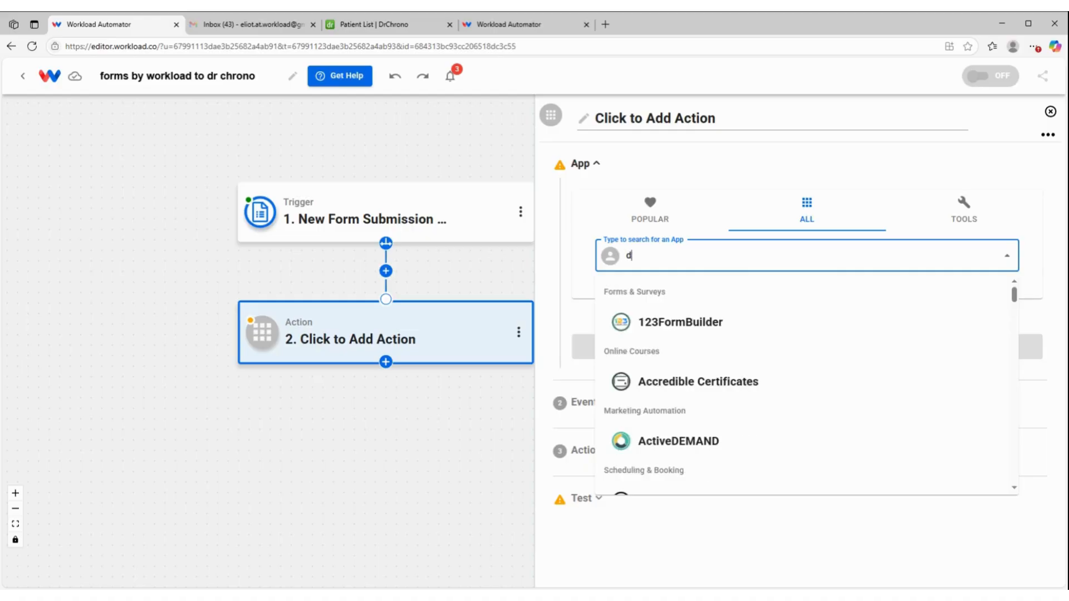
text(rch)
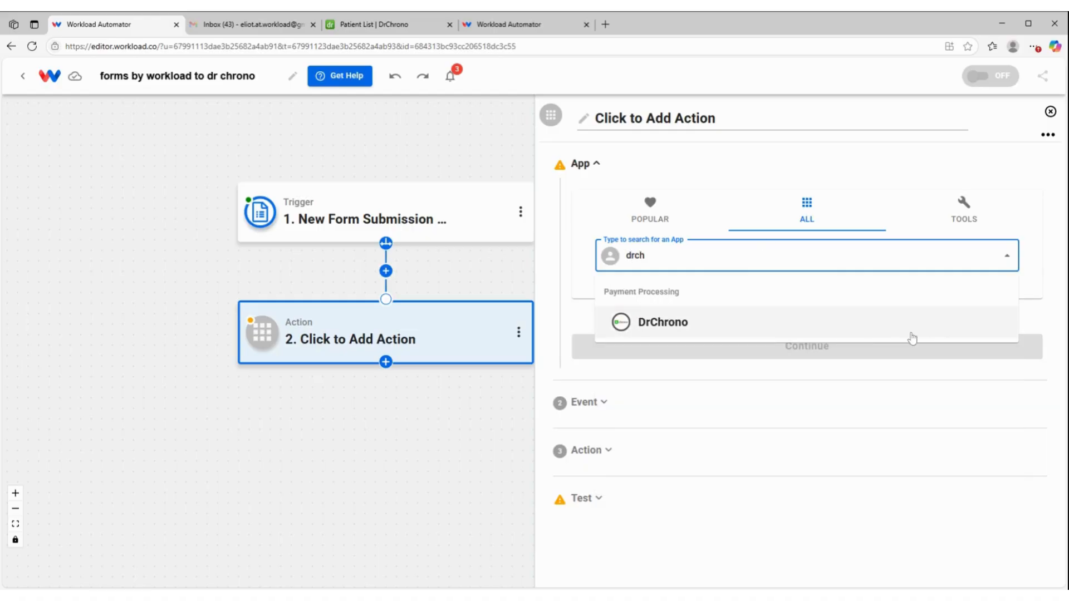
click(799, 324)
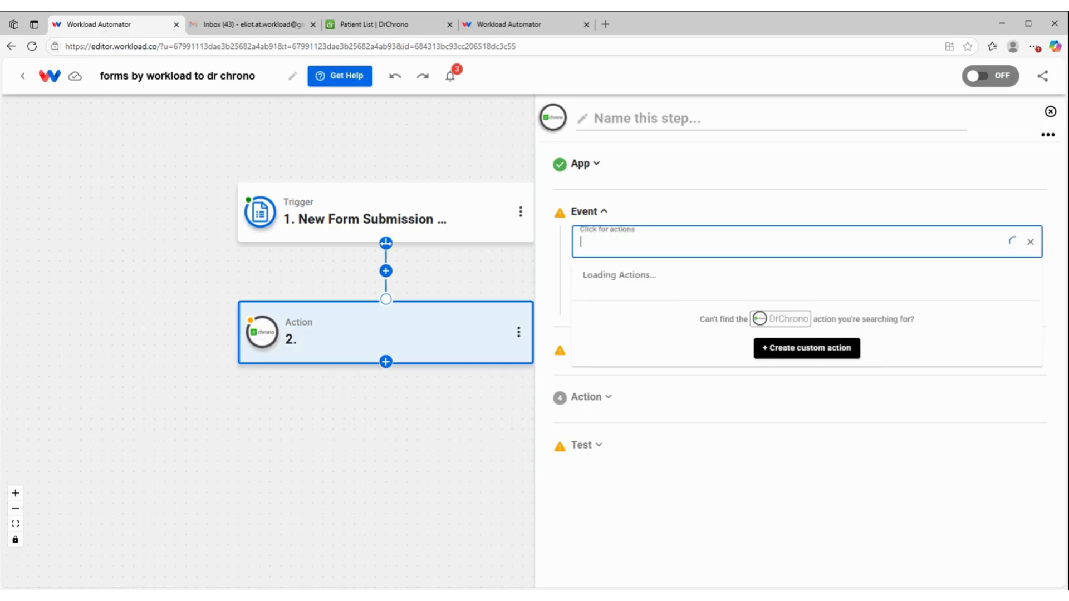
click(668, 309)
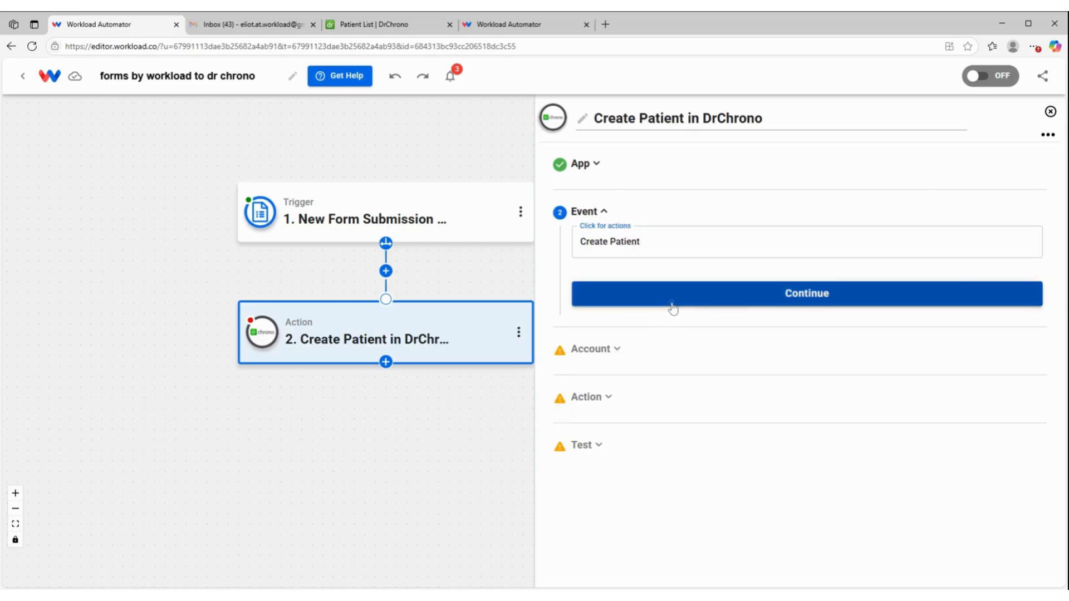
click(672, 303)
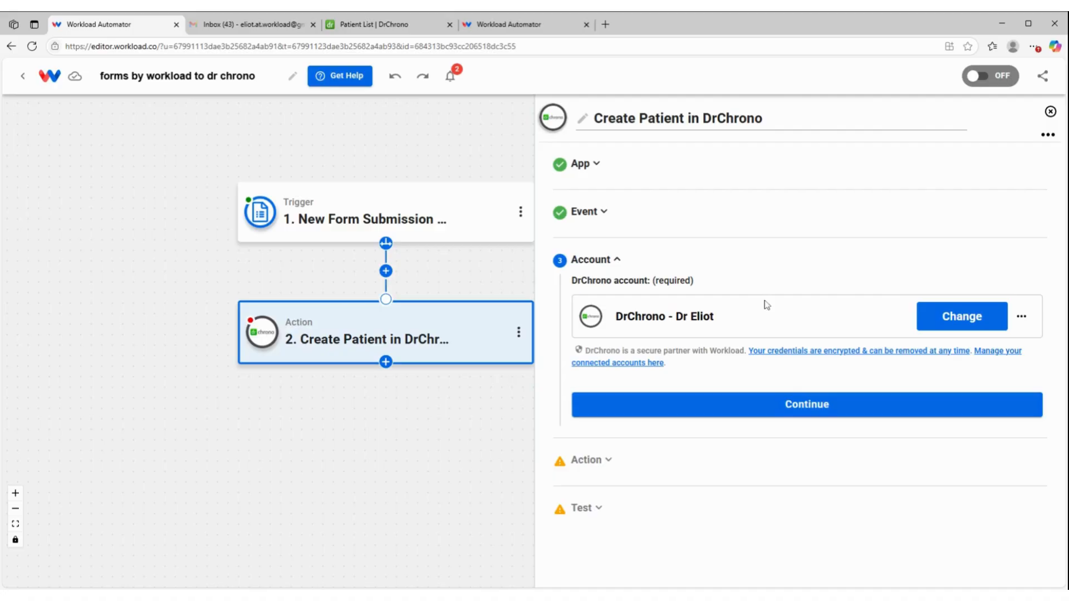
click(788, 404)
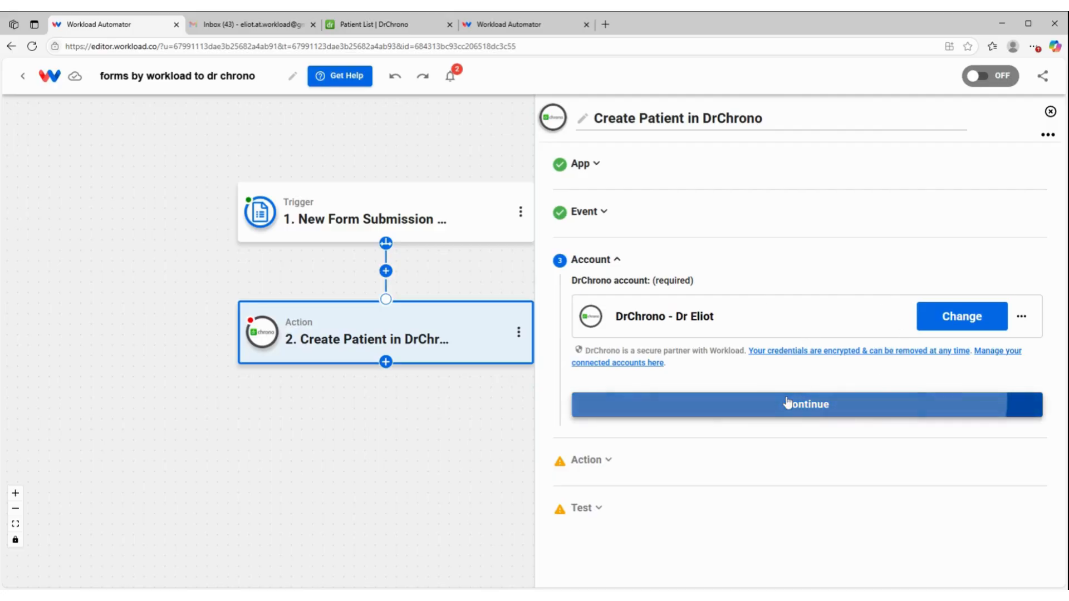
scroll(662, 398, down, 2)
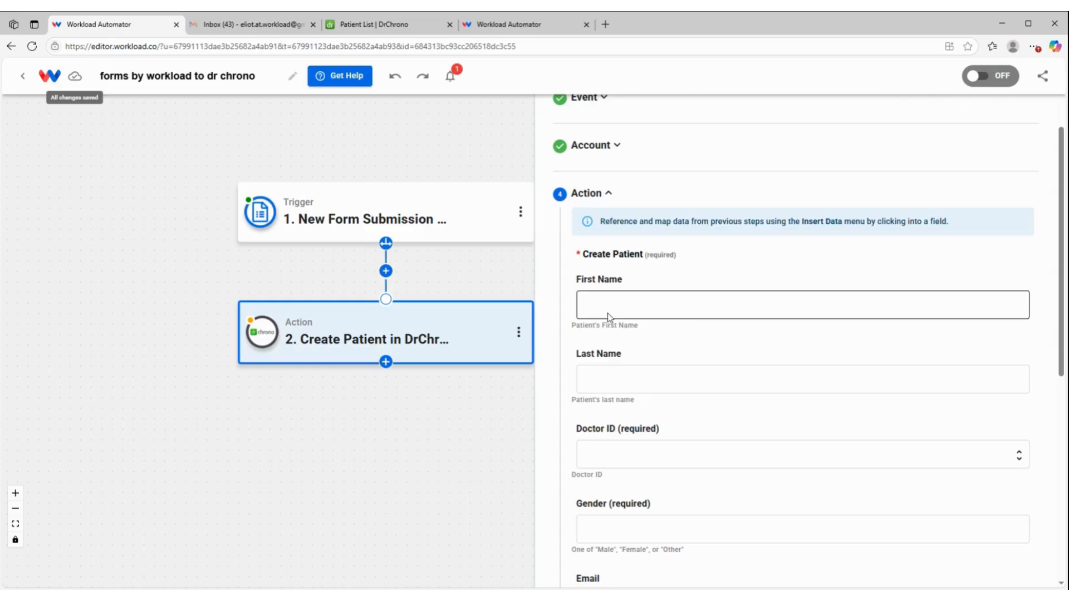
Browse the form submission's fields for Create Patient's First Name, then close the list
click(649, 313)
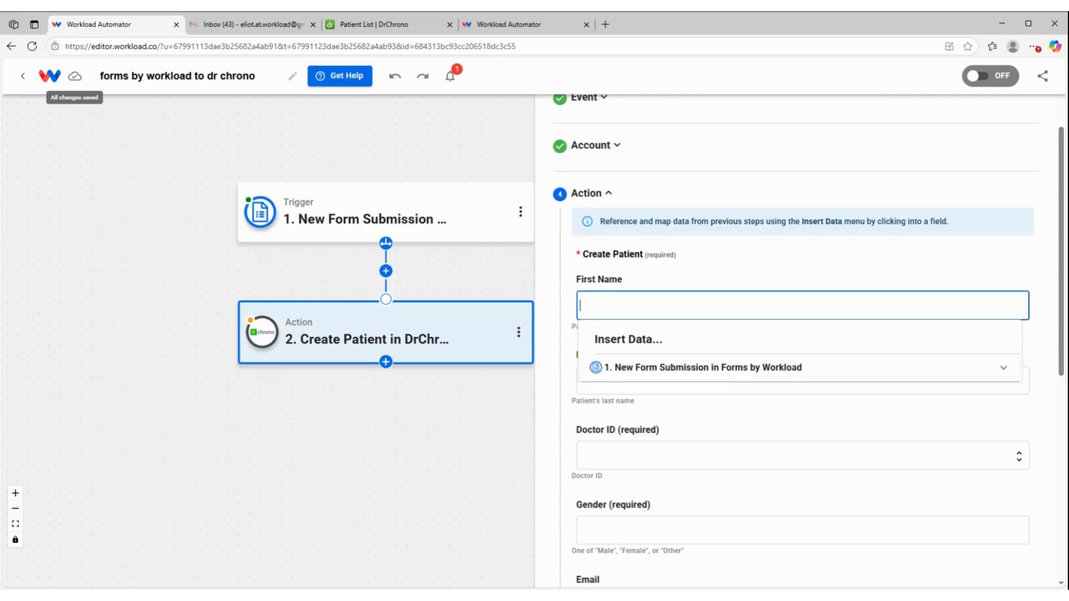
click(652, 372)
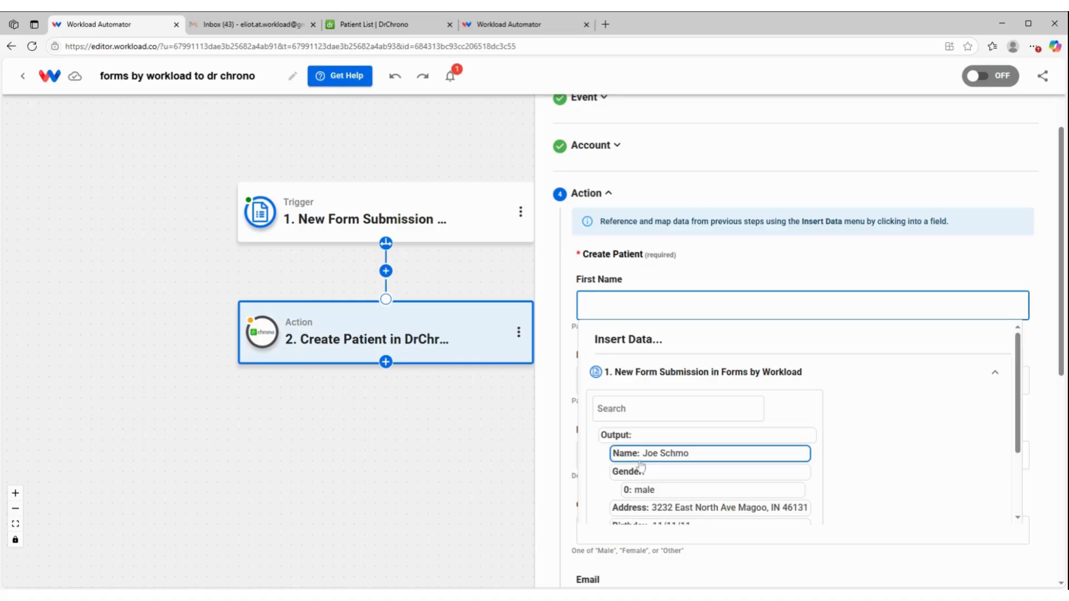
click(618, 270)
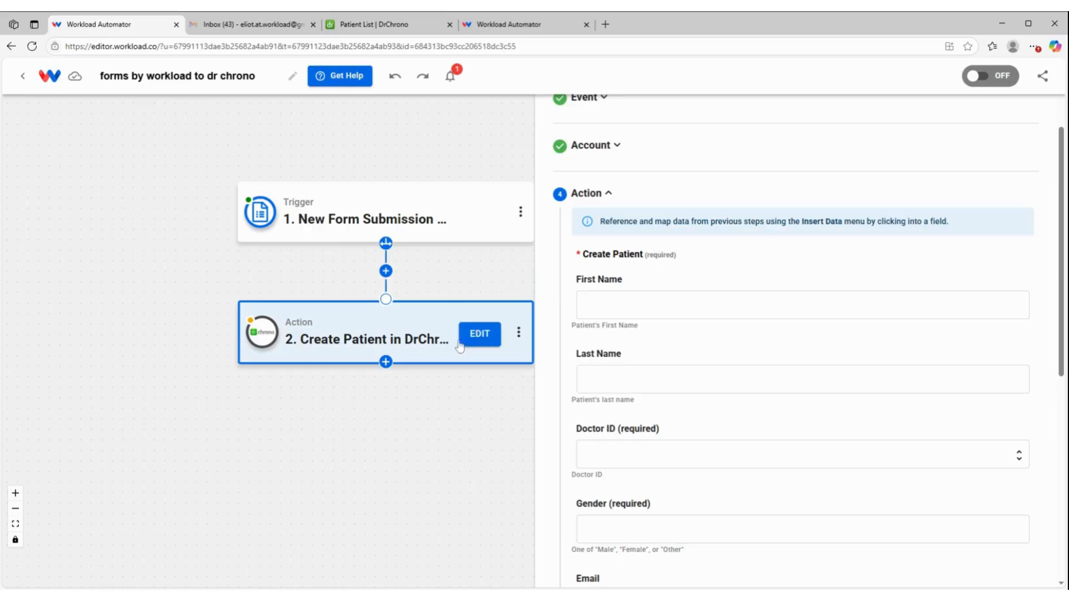
Insert a new step after the trigger using AI Formatter by Workload's Format Data event
click(386, 272)
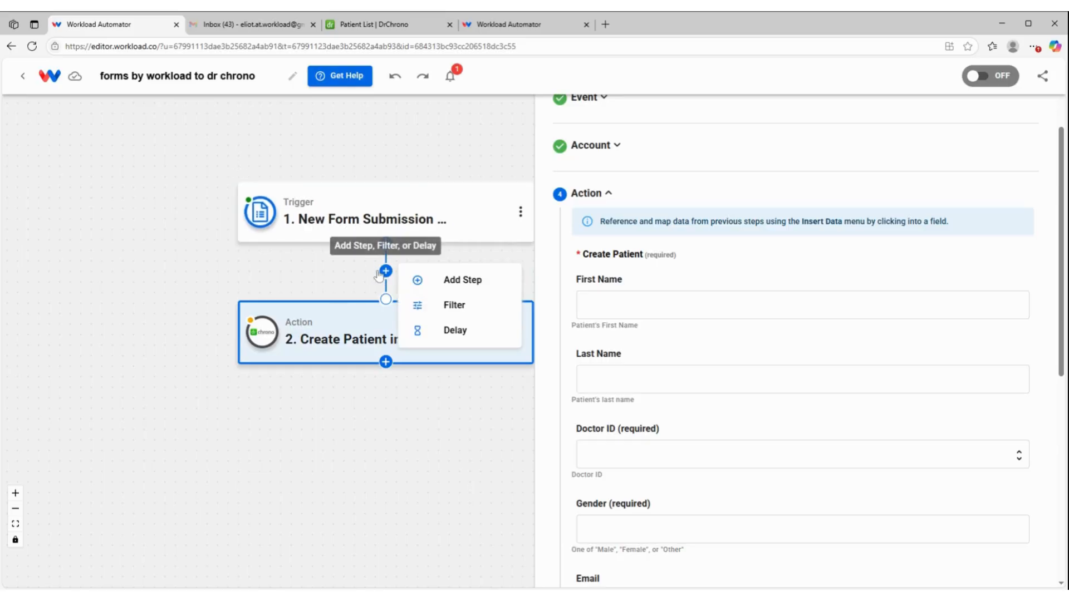
click(479, 285)
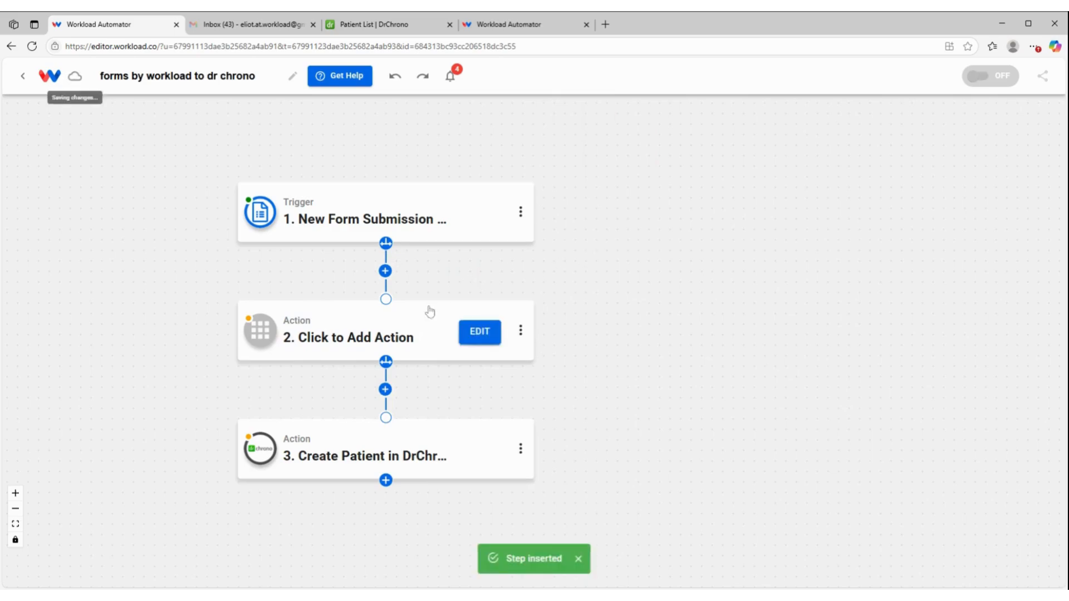
click(367, 331)
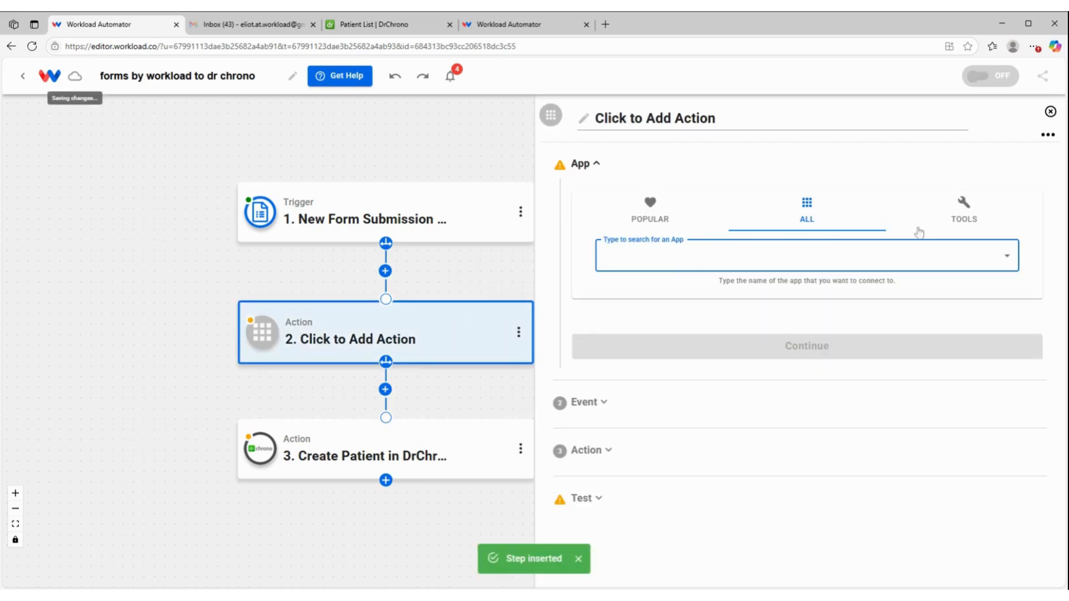
click(969, 215)
click(649, 255)
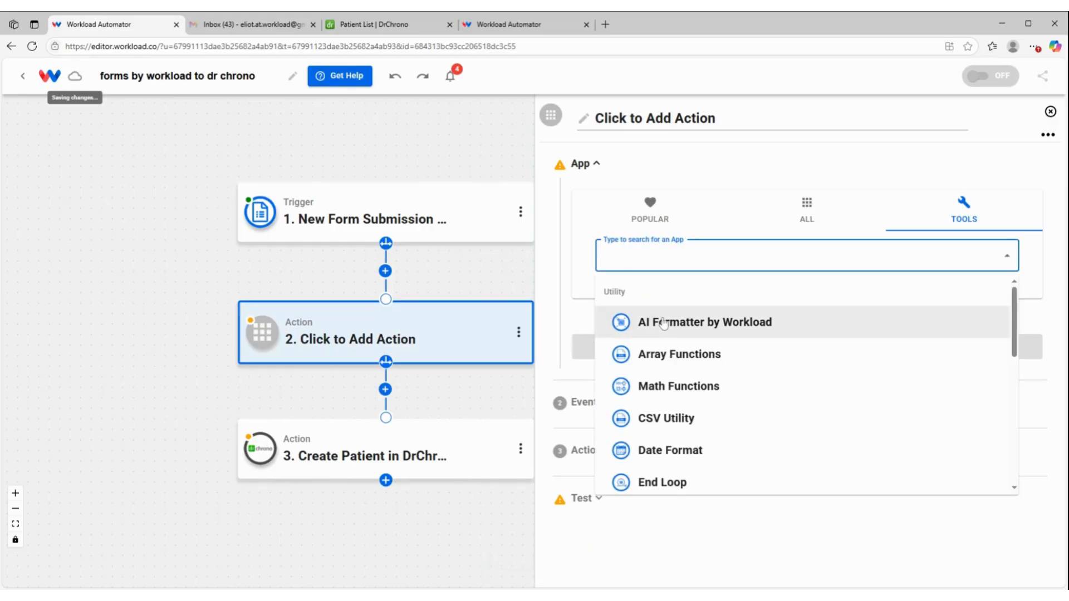
click(664, 323)
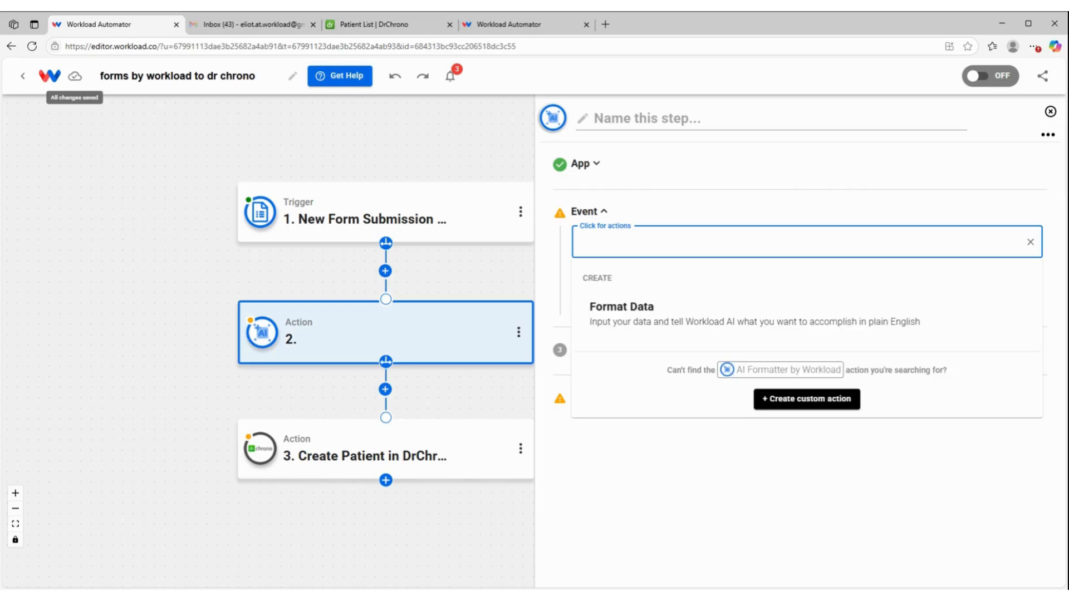
click(646, 312)
Feed the form submission's Name into the Format Data step's Input Data
click(652, 305)
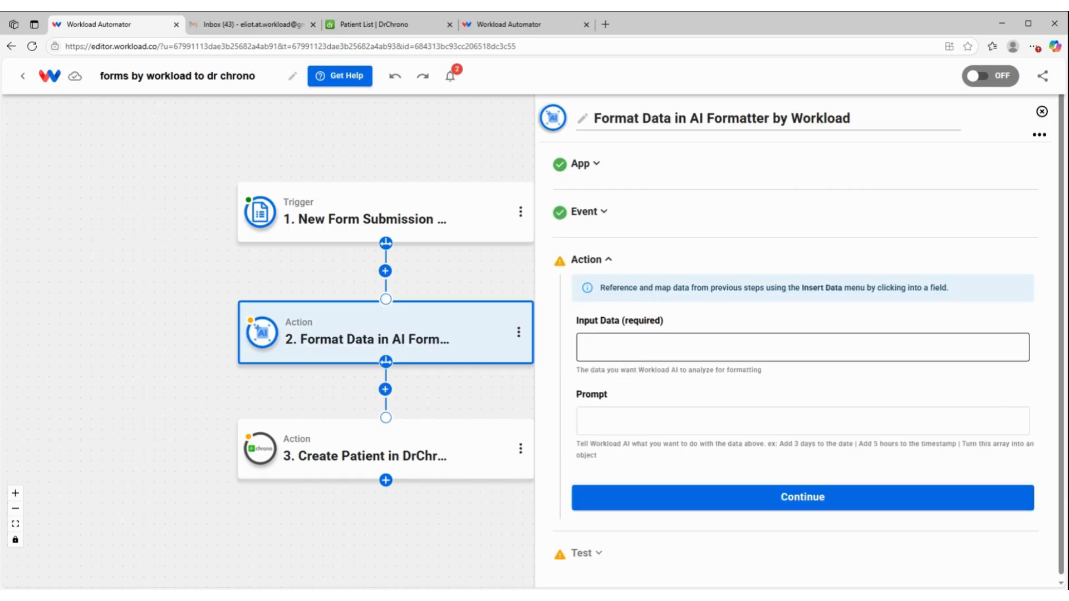
click(622, 347)
click(656, 410)
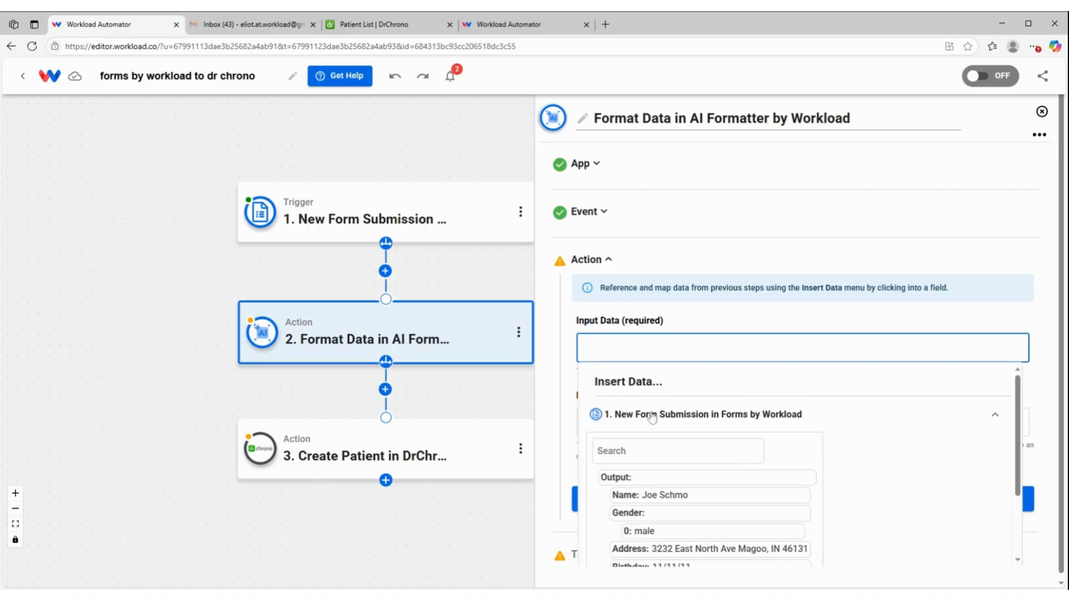
click(657, 495)
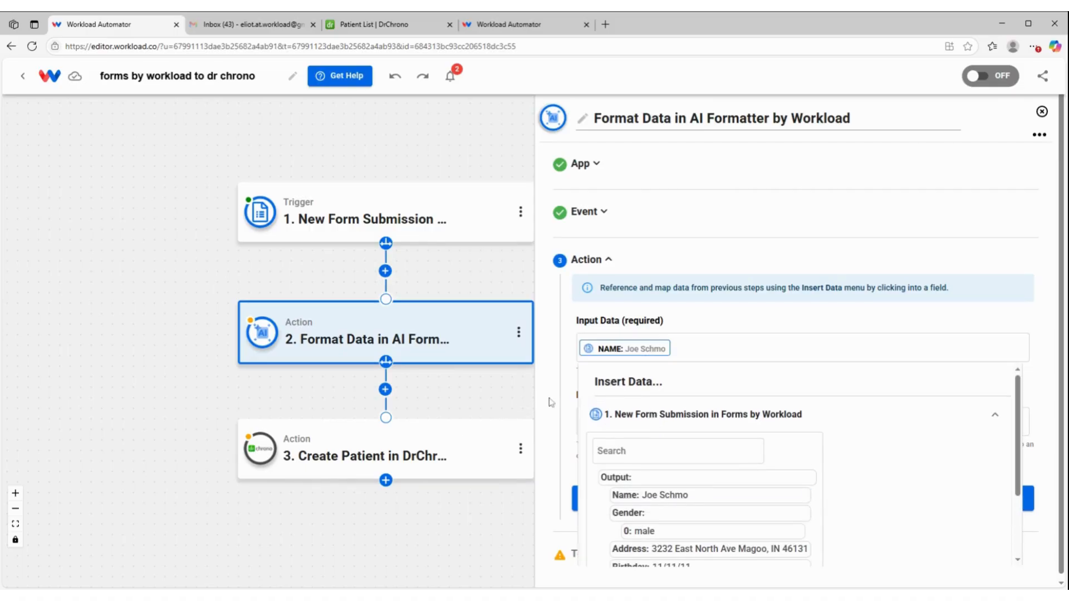
click(551, 402)
Set the prompt 'split into first and last name as separate responses' and test the step
click(601, 422)
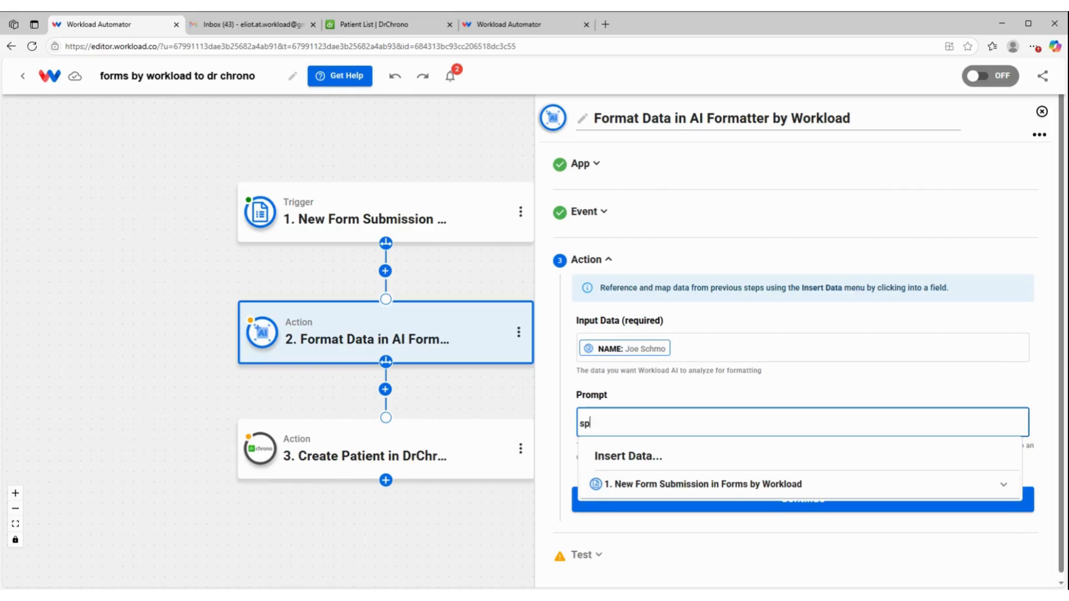
text(split into first and last name as separate responses)
click(685, 500)
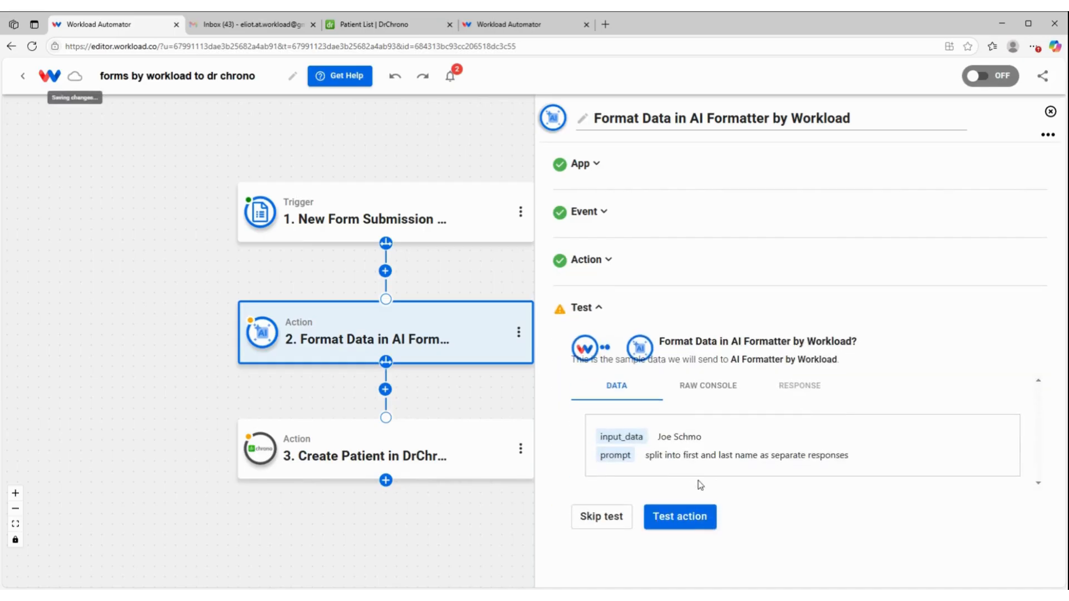
click(694, 516)
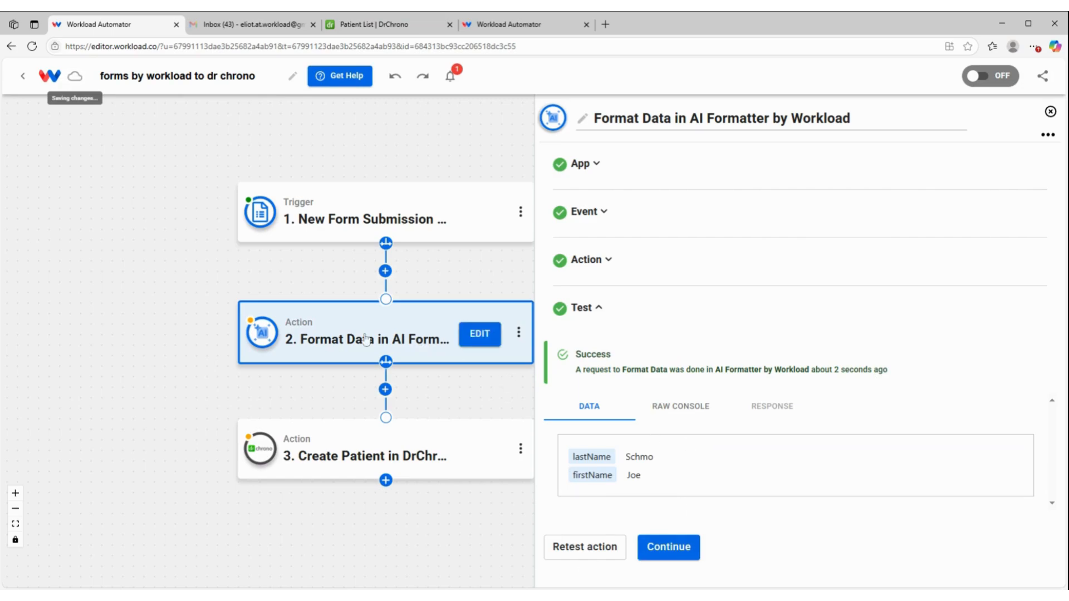
click(338, 446)
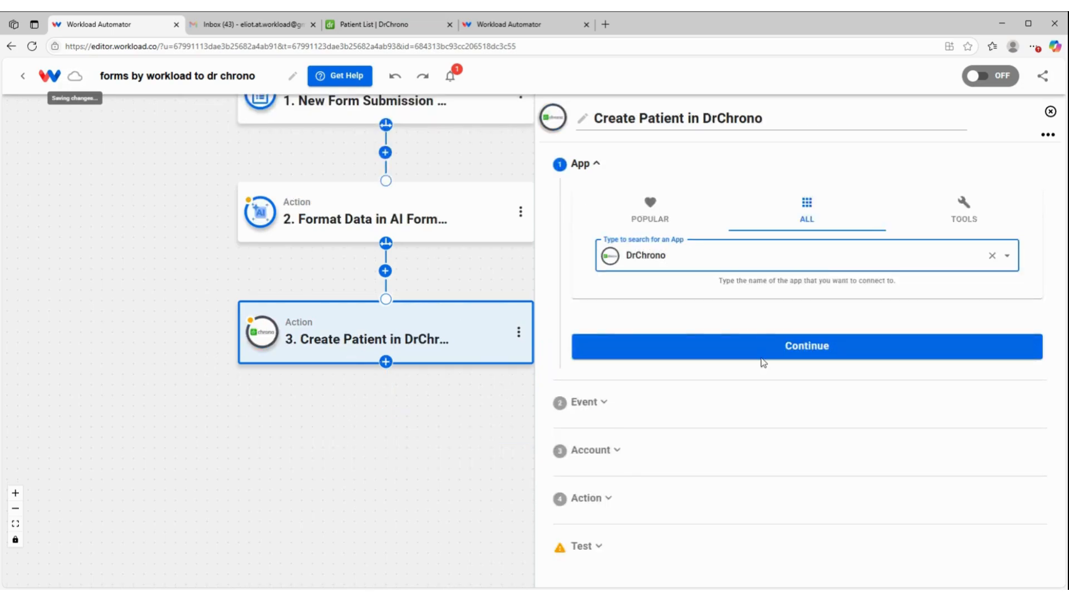
Map Create Patient's First Name and Last Name to the formatter's firstName and lastName outputs
click(673, 501)
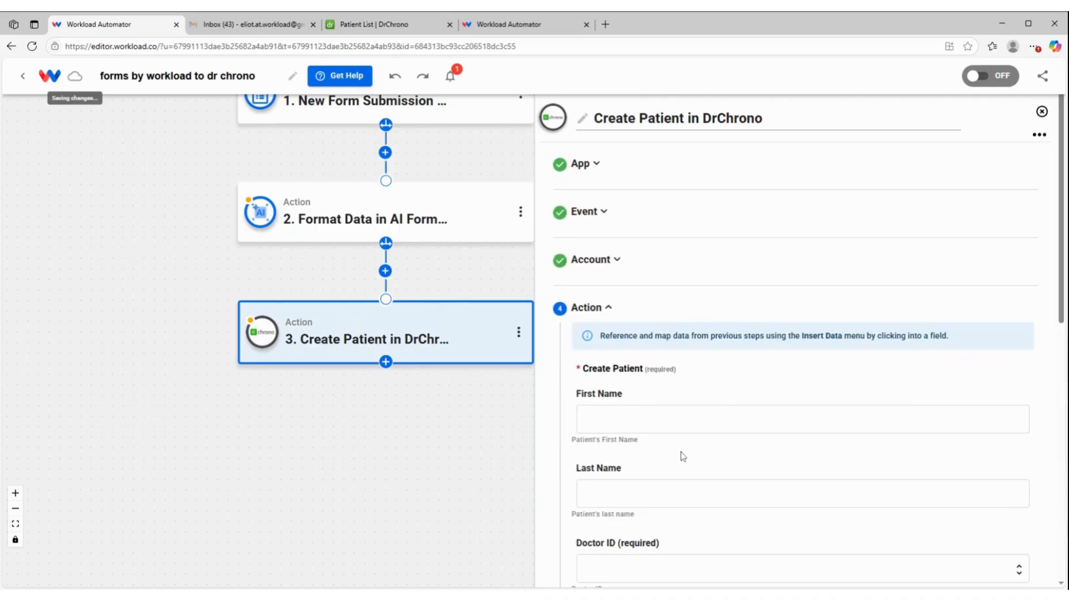
click(685, 420)
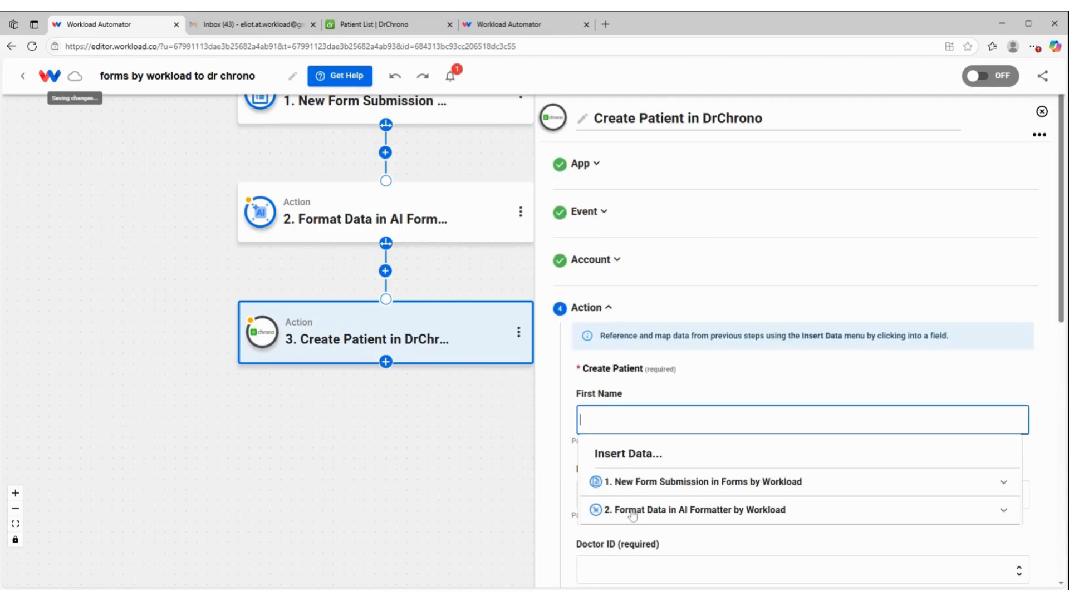
click(632, 510)
scroll(668, 501, down, 4)
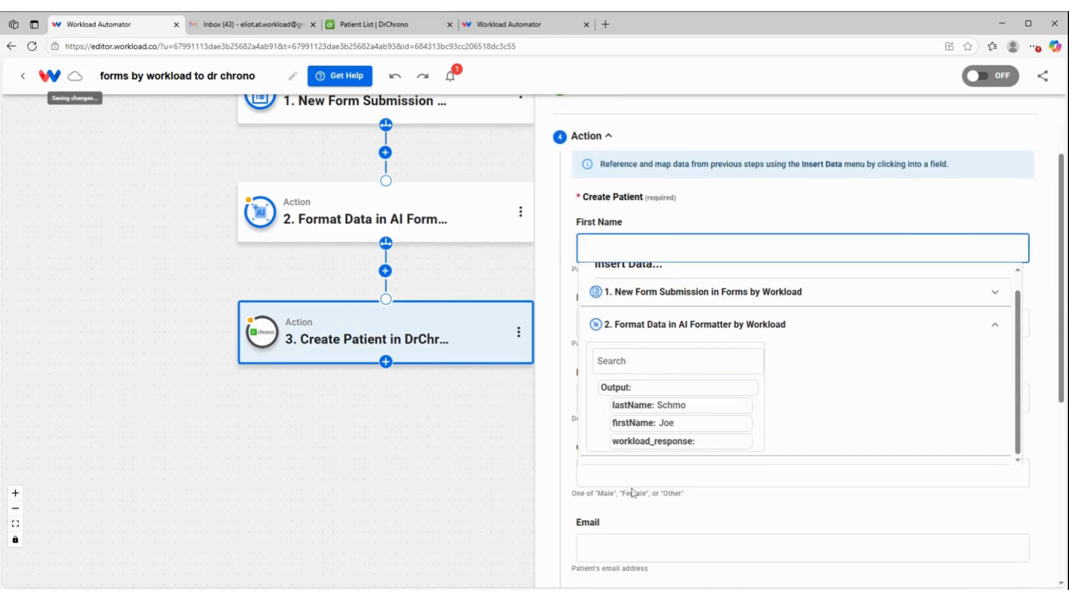
click(643, 423)
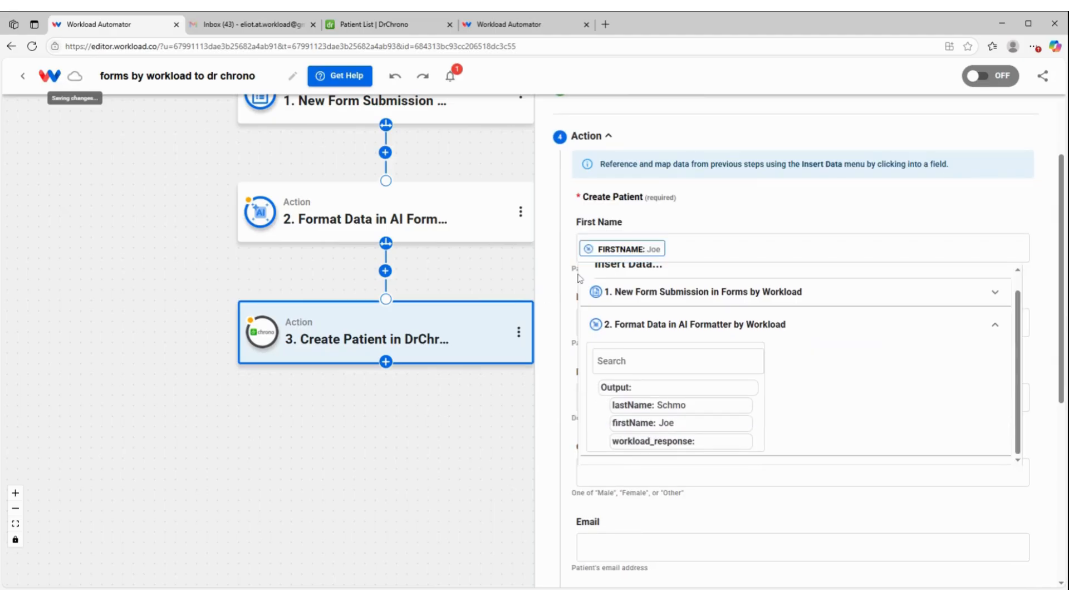
click(590, 323)
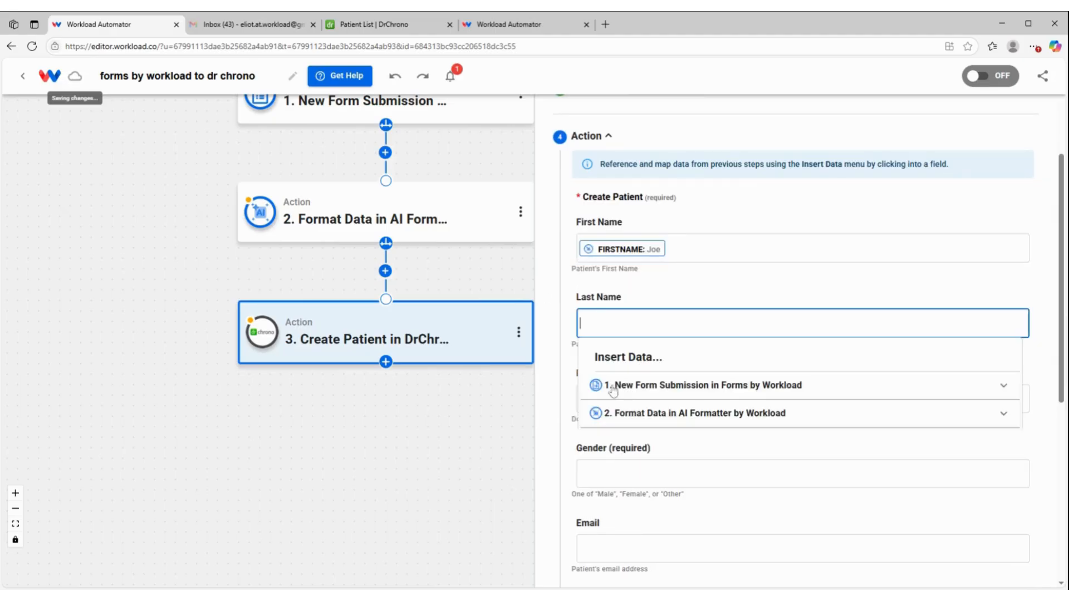
click(648, 415)
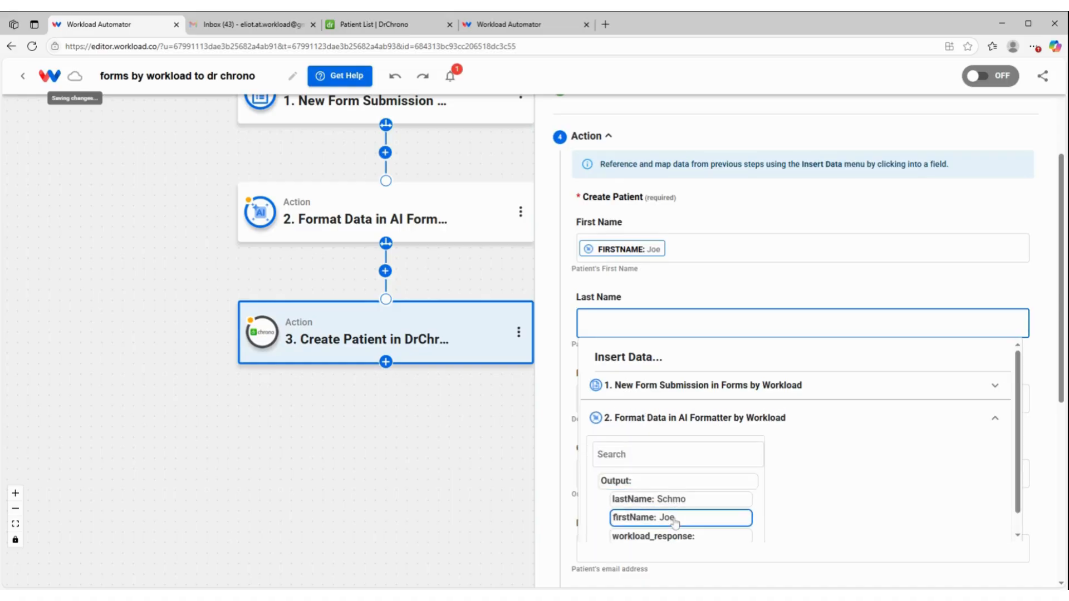
scroll(675, 518, down, 1)
click(657, 478)
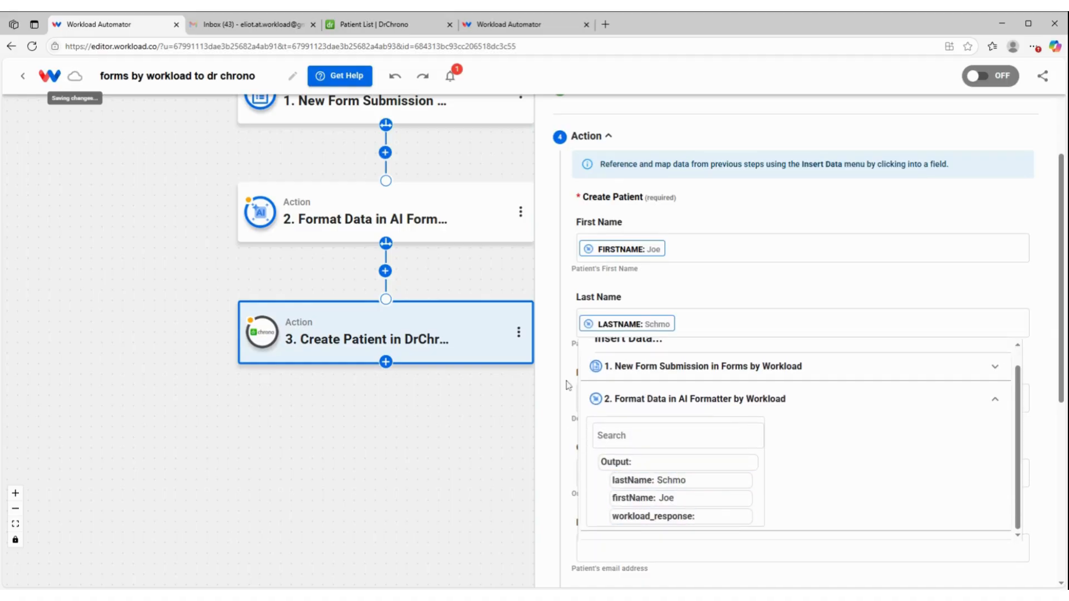
Choose the listed doctor for Doctor ID and start picking form data for Gender
click(657, 398)
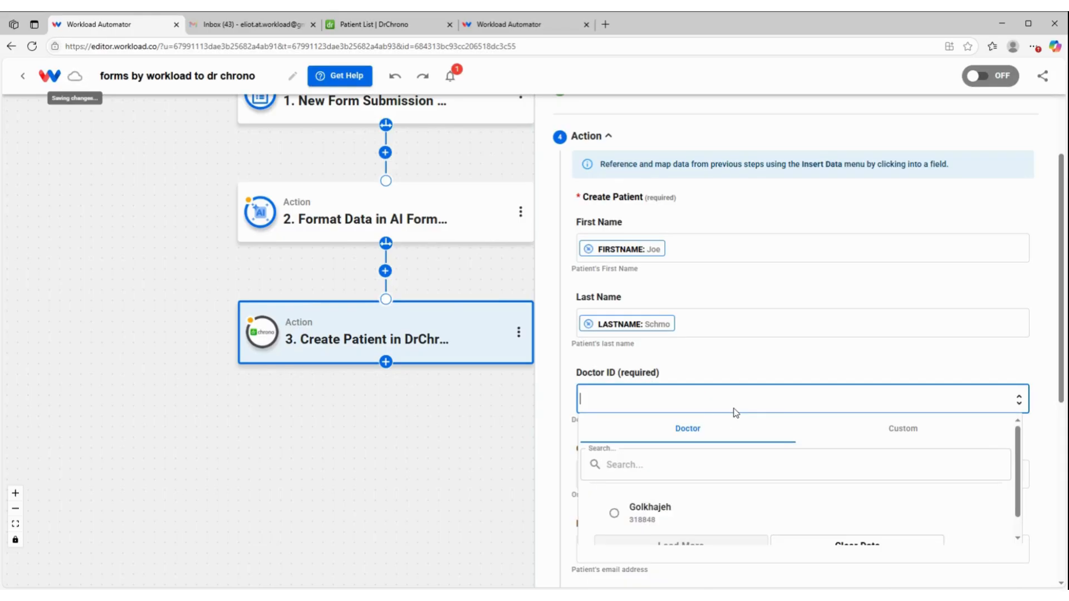
click(640, 512)
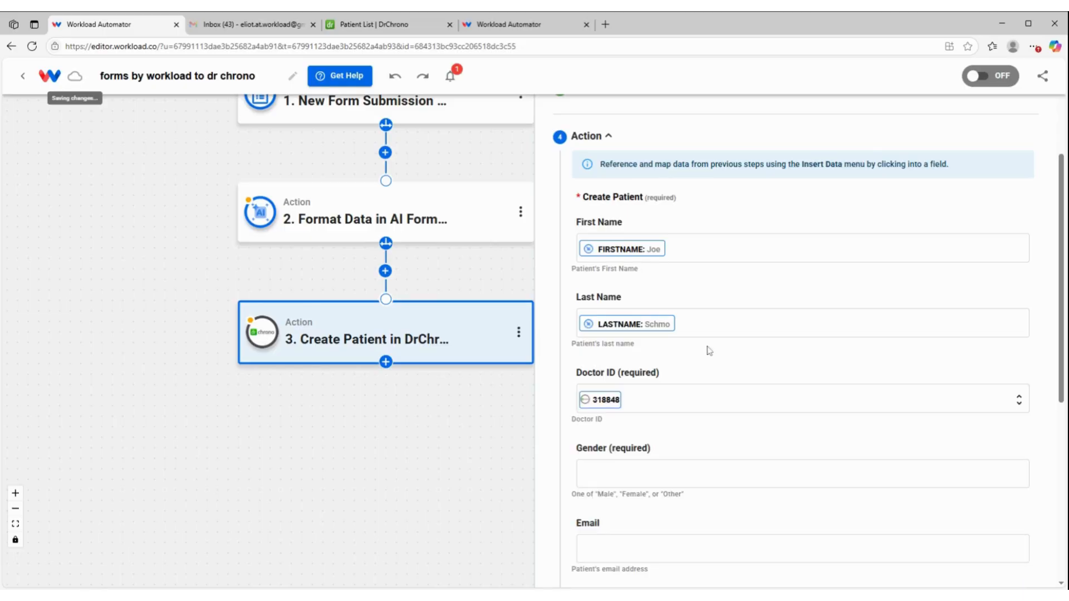
scroll(709, 351, down, 2)
click(671, 351)
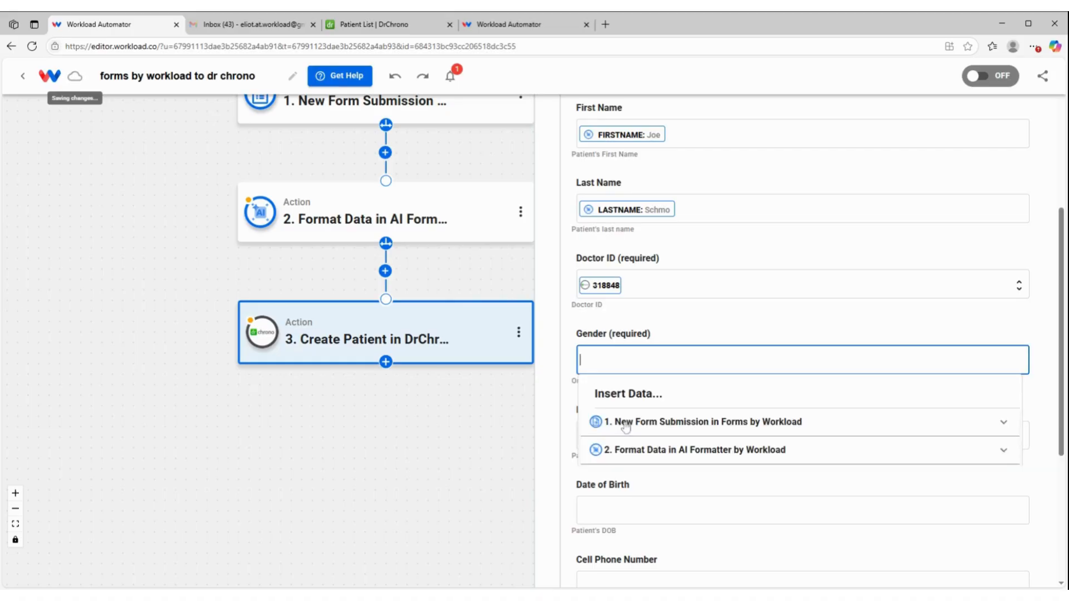
click(626, 426)
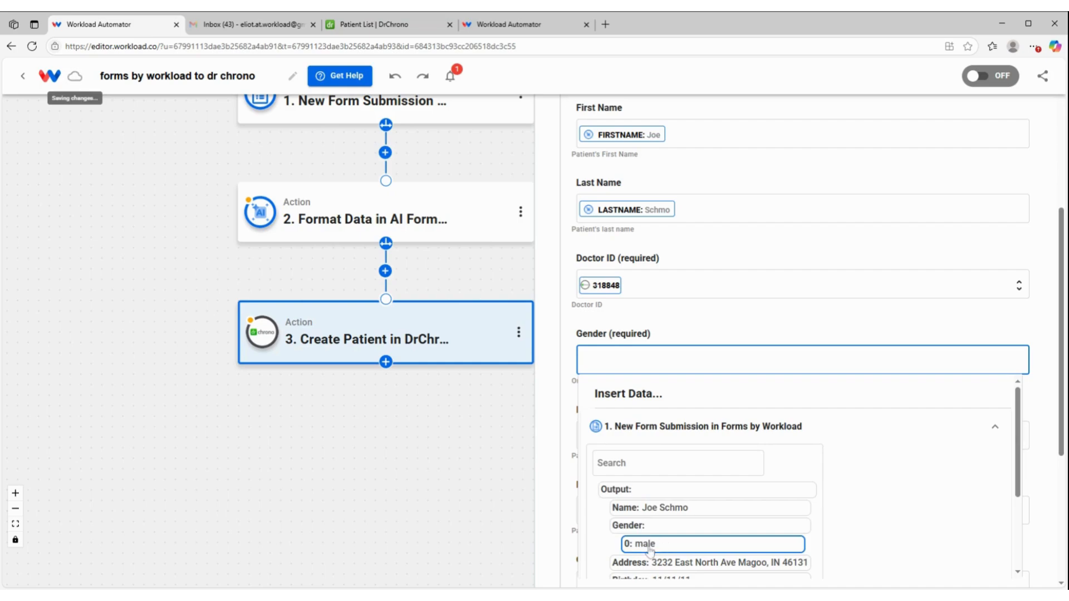
Add a new step after step 2 using AI Formatter by Workload's Format Data event
click(386, 272)
click(468, 284)
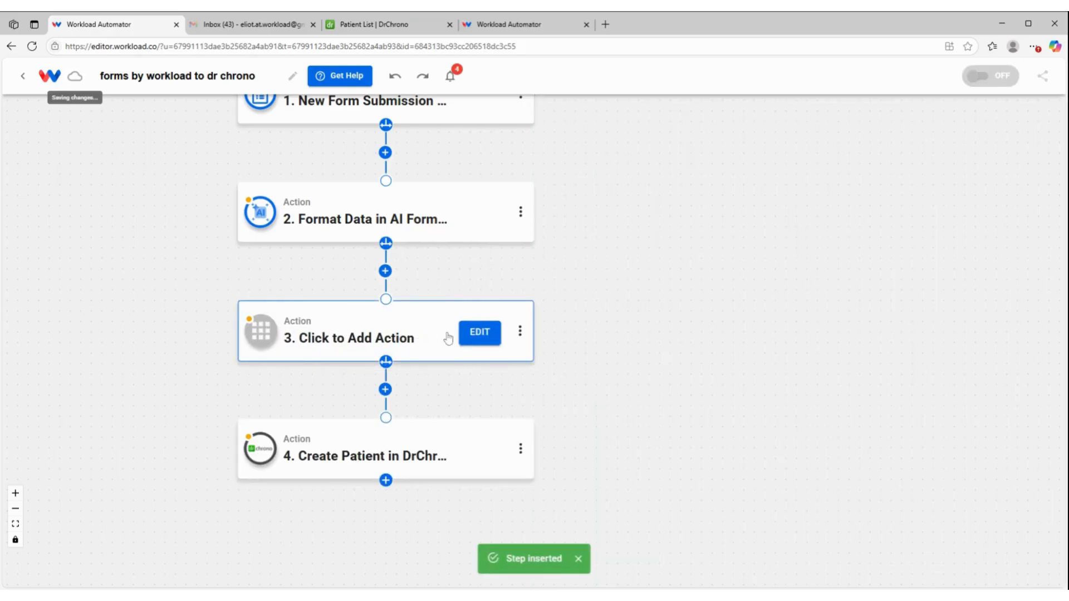
click(437, 335)
click(963, 216)
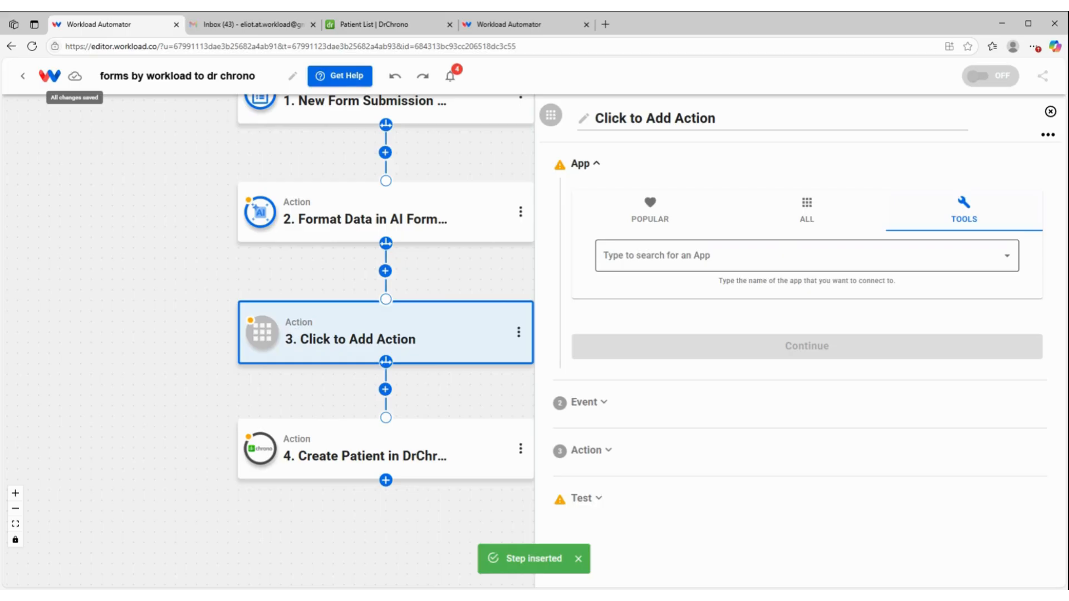
click(807, 255)
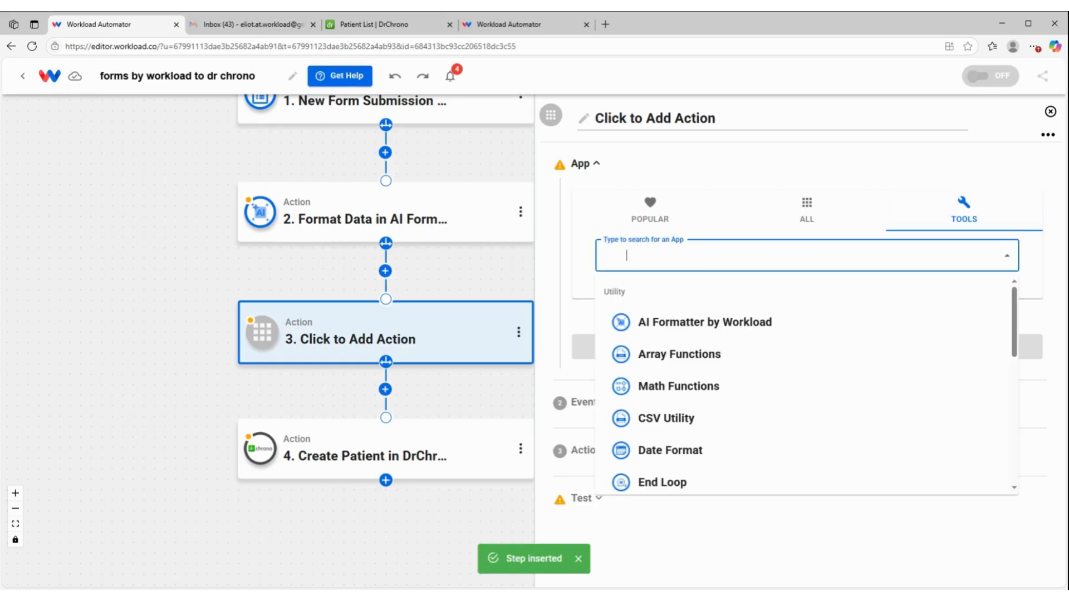
click(668, 322)
click(607, 254)
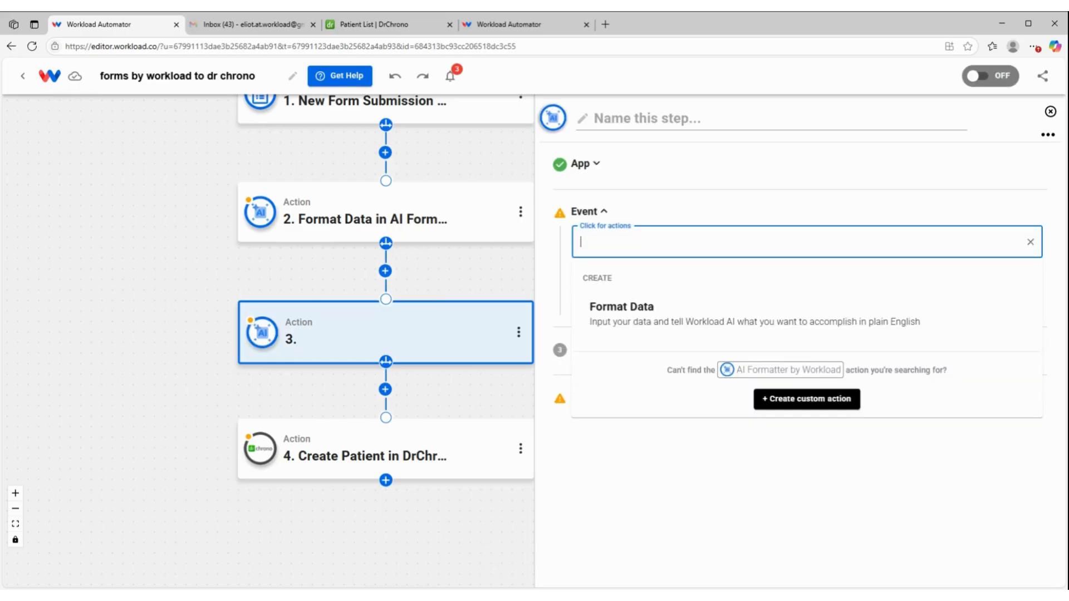
click(623, 309)
click(649, 293)
Feed it the form's Gender with prompt 'pull out "o" as separate flat response' and test it
click(661, 346)
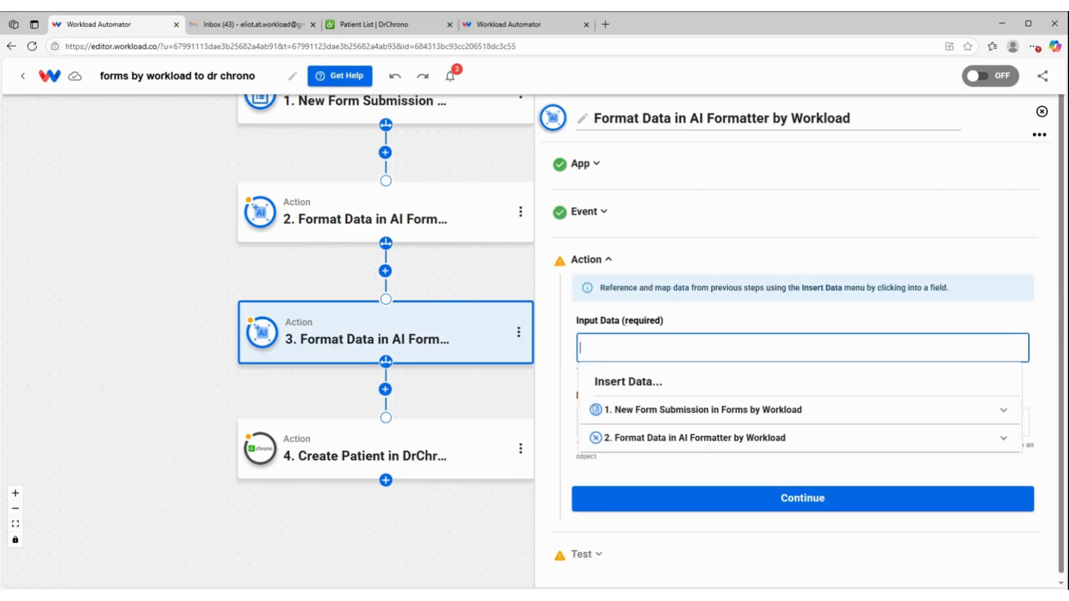
click(670, 410)
scroll(679, 440, down, 3)
click(651, 398)
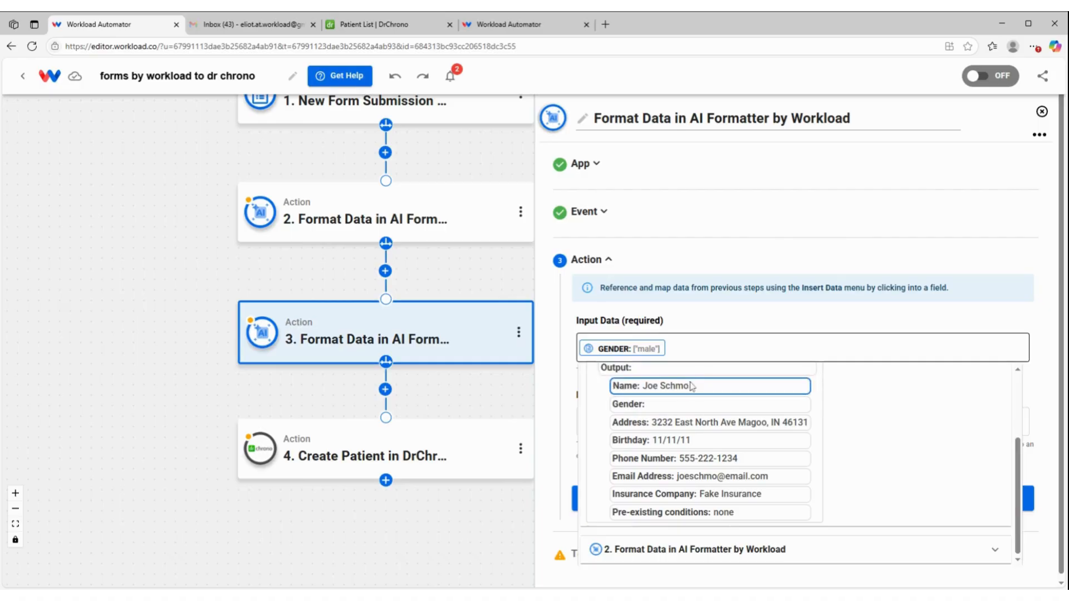
click(703, 317)
click(724, 422)
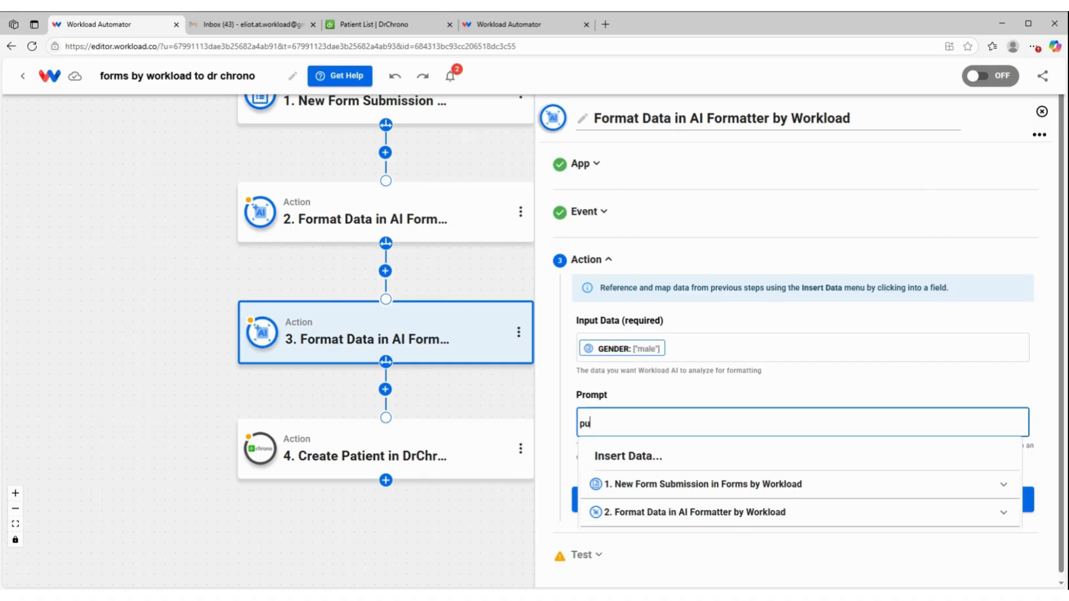
text(pull out "o" as separate flat response)
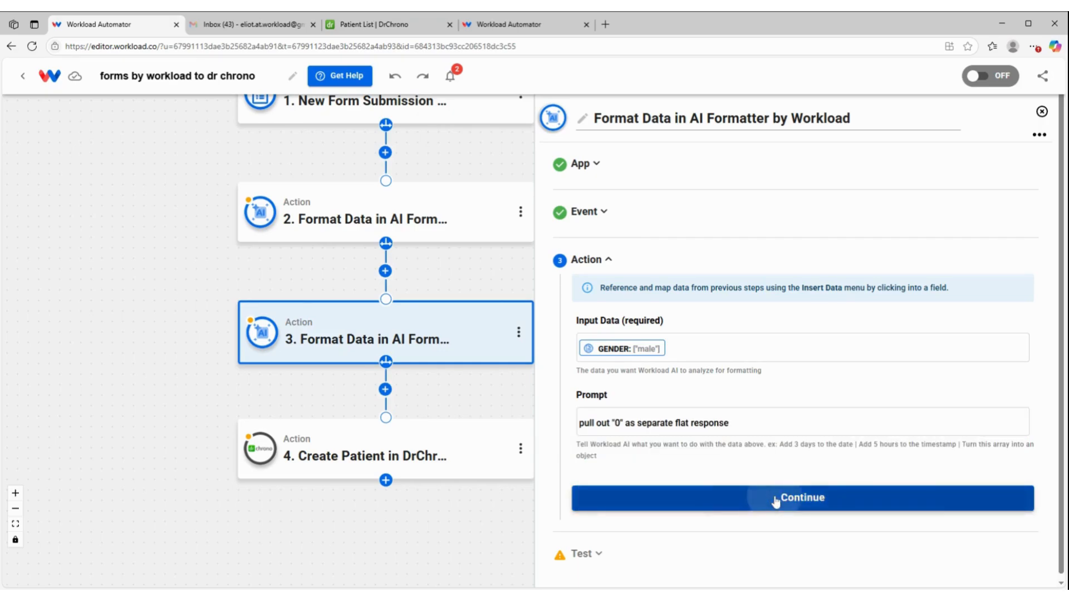
click(776, 499)
click(699, 517)
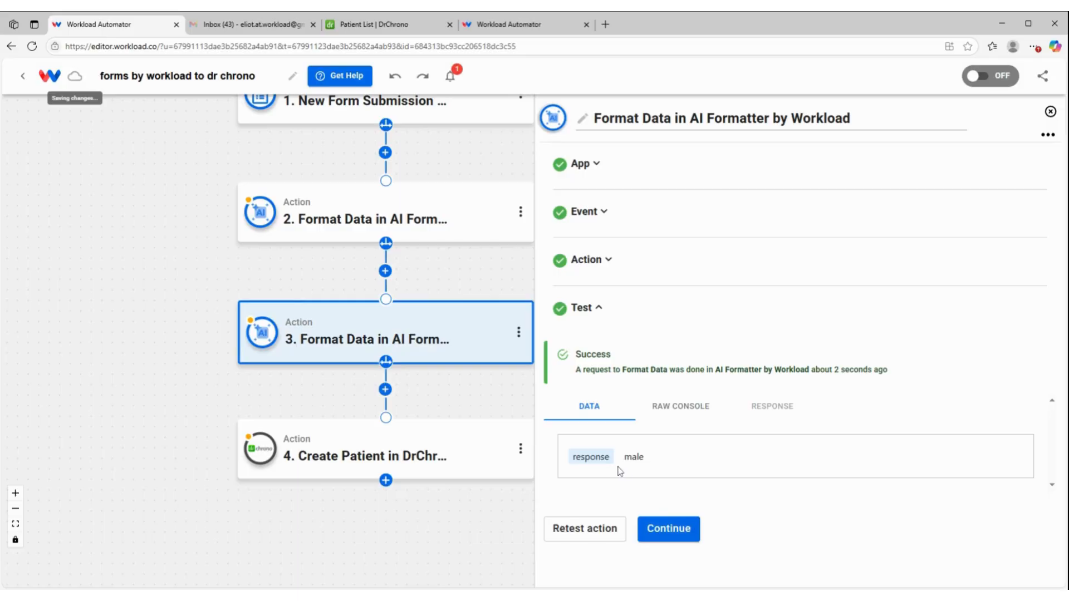
click(668, 529)
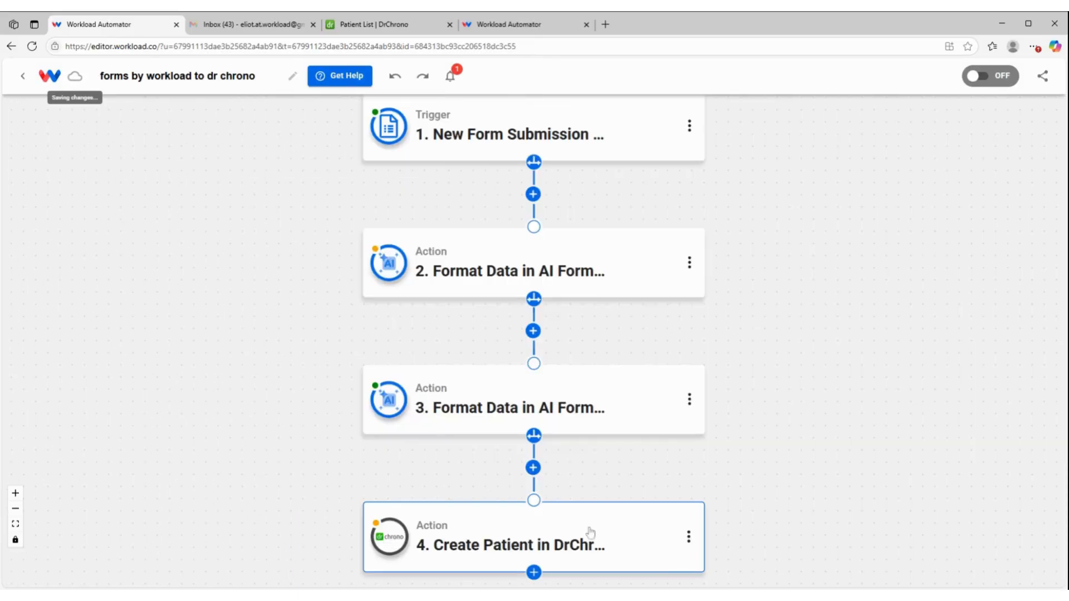
Map Create Patient's Gender to the new formatter step's response, male
click(463, 537)
click(700, 498)
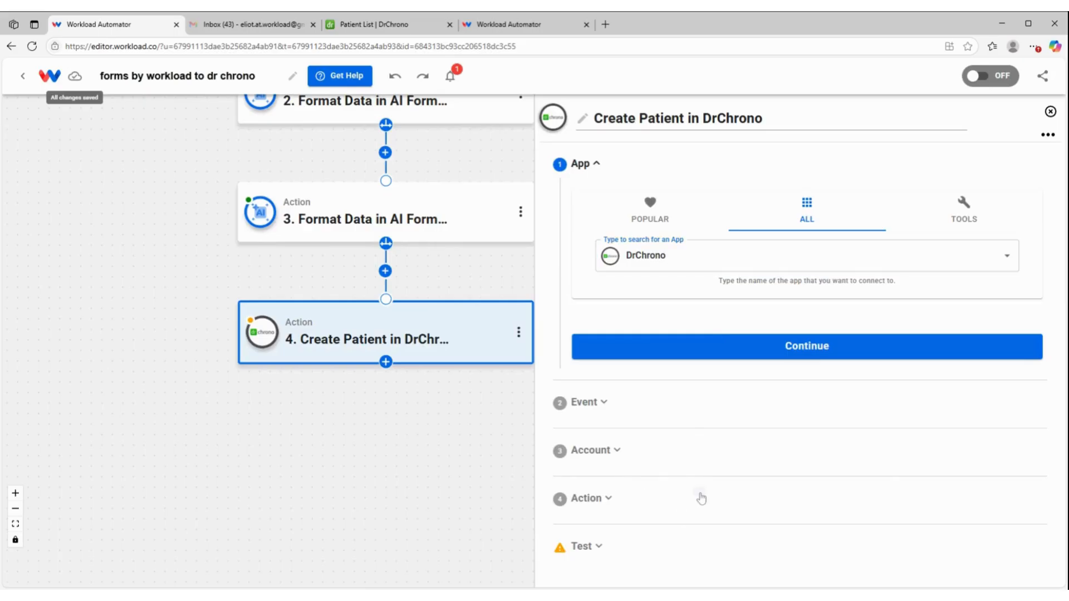
scroll(707, 469, down, 5)
click(682, 364)
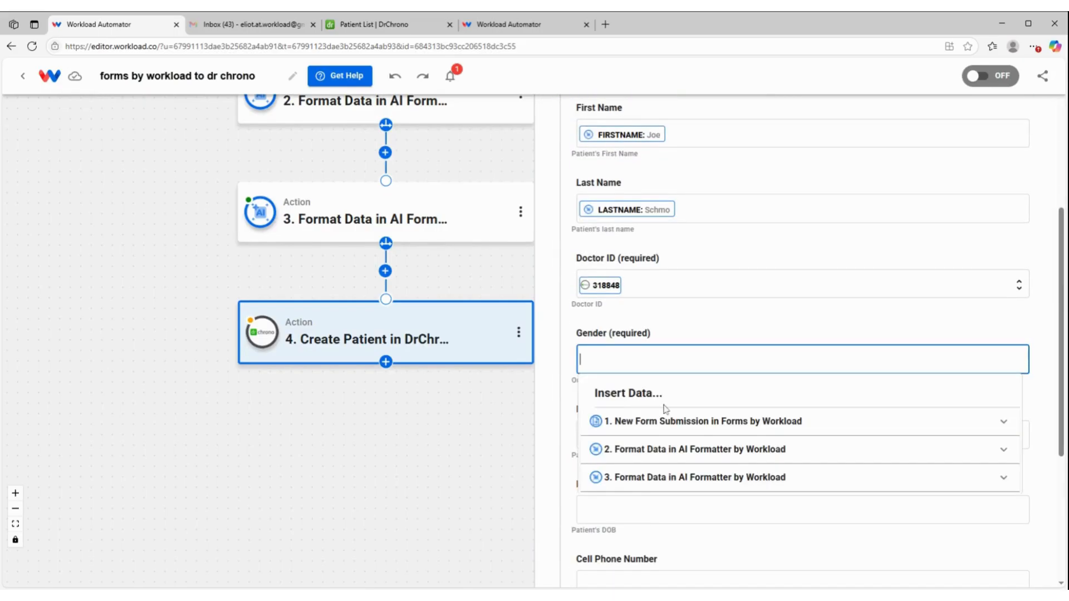
click(633, 478)
click(682, 537)
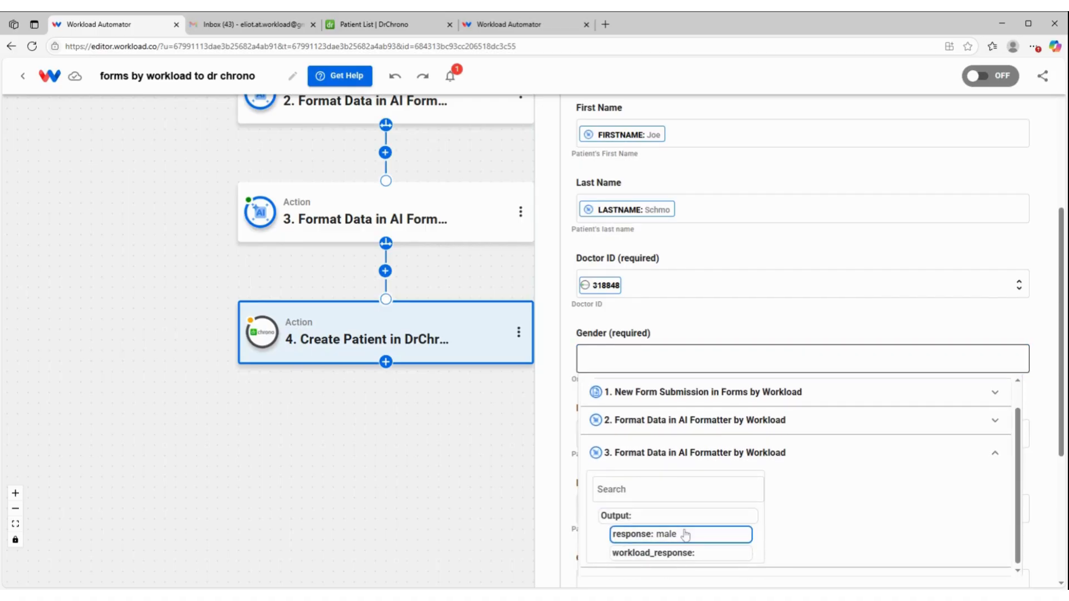
click(714, 312)
Map the Email field to the form's email address
scroll(728, 353, down, 3)
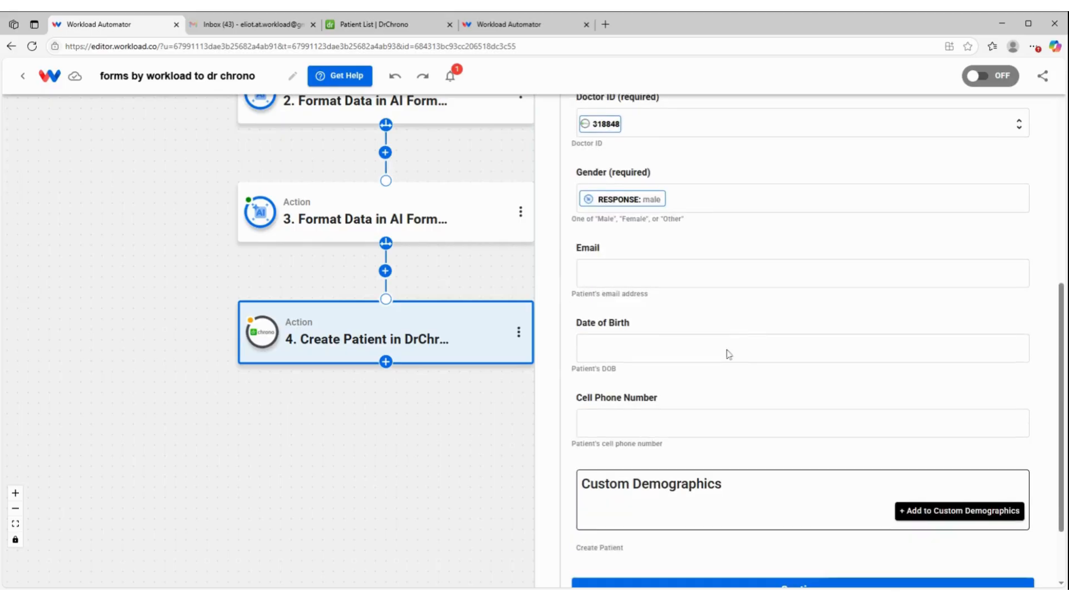
click(592, 273)
click(606, 267)
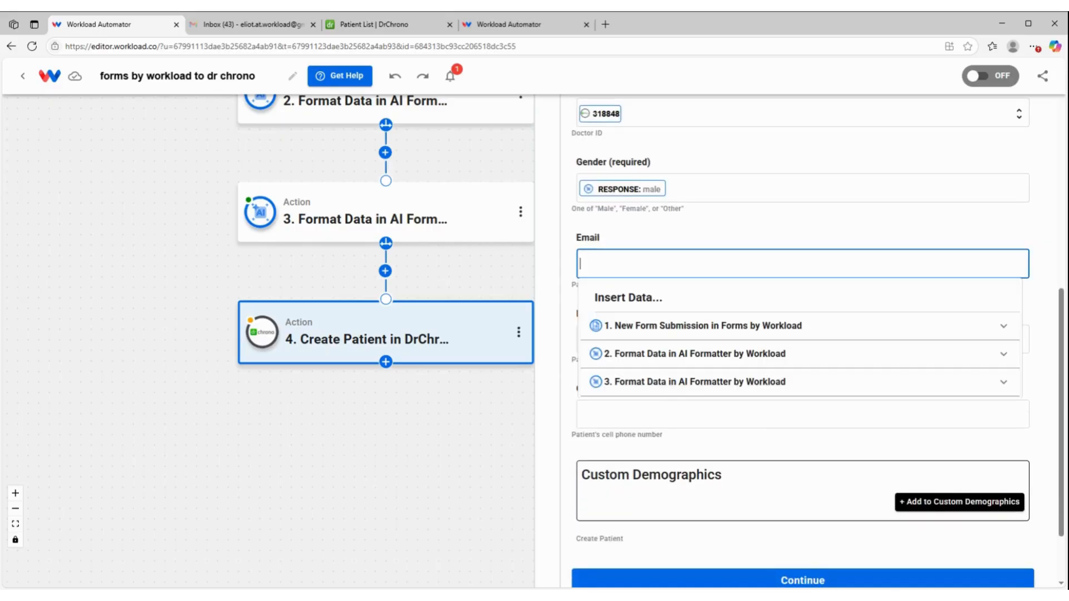
click(694, 333)
scroll(702, 367, down, 3)
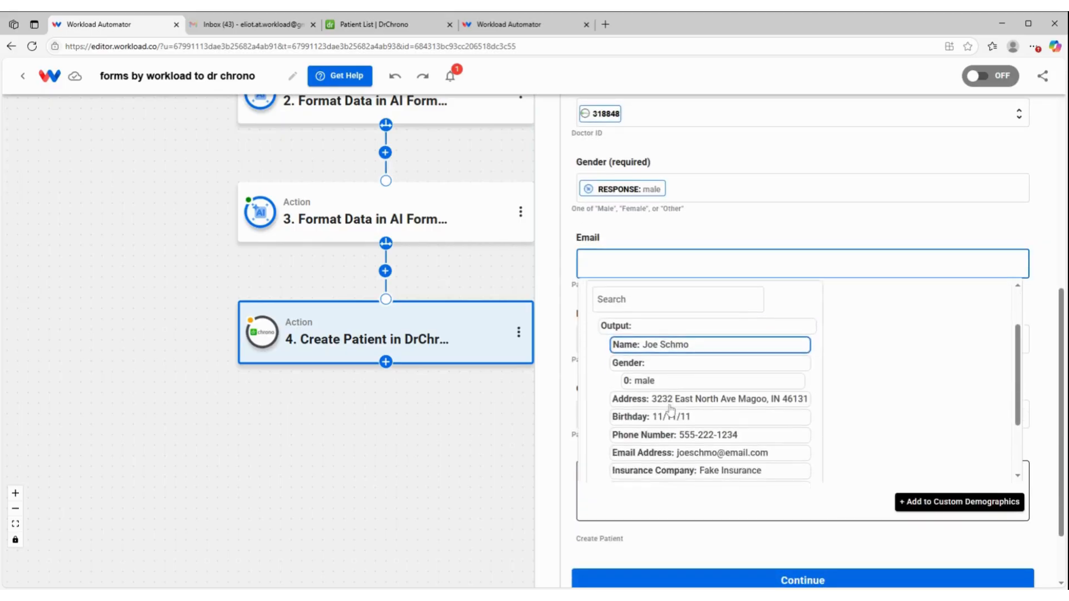
click(731, 412)
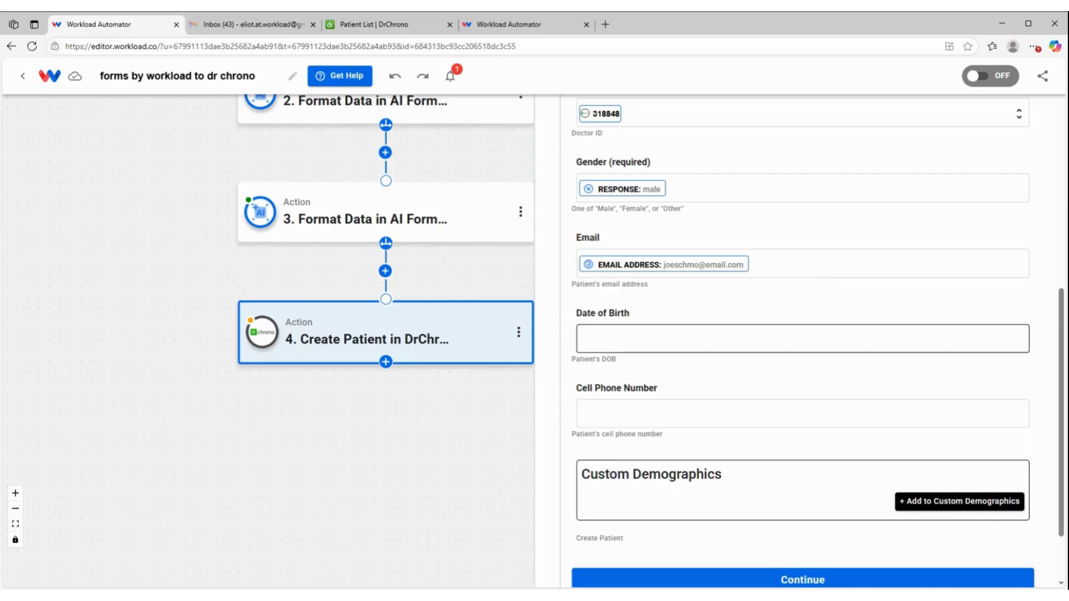
Map Date of Birth to the form's Birthday and Cell Phone Number to its Phone Number
click(724, 339)
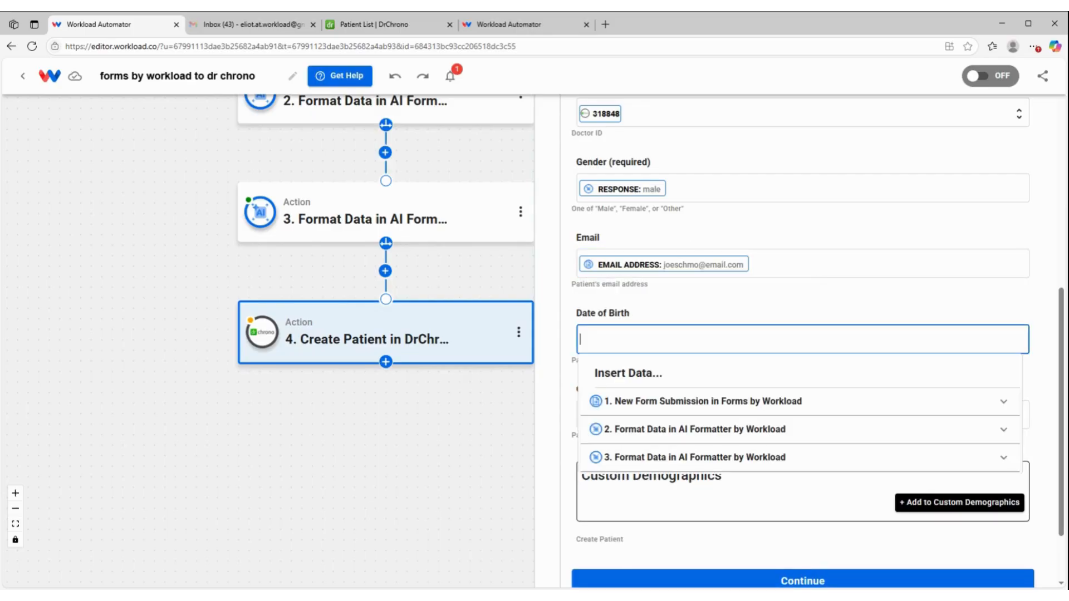
click(693, 402)
scroll(689, 473, down, 2)
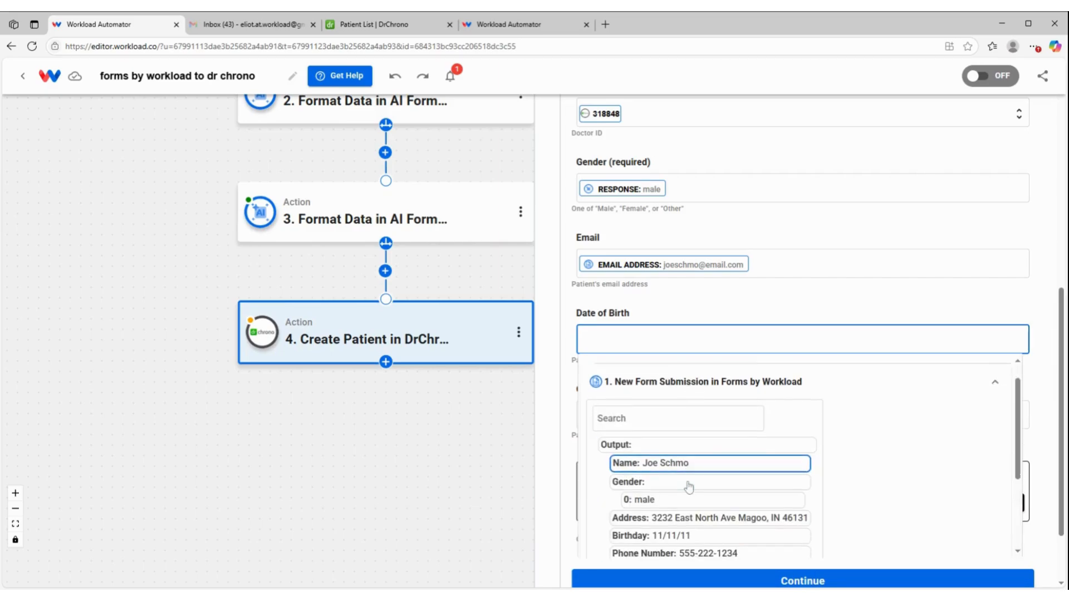
click(689, 504)
click(651, 290)
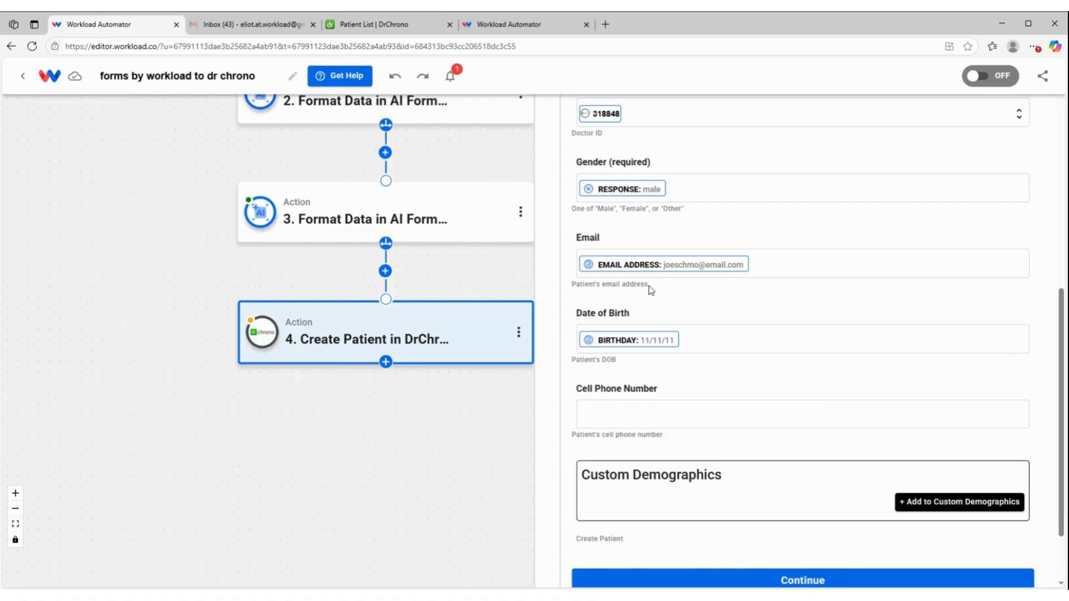
scroll(676, 368, down, 2)
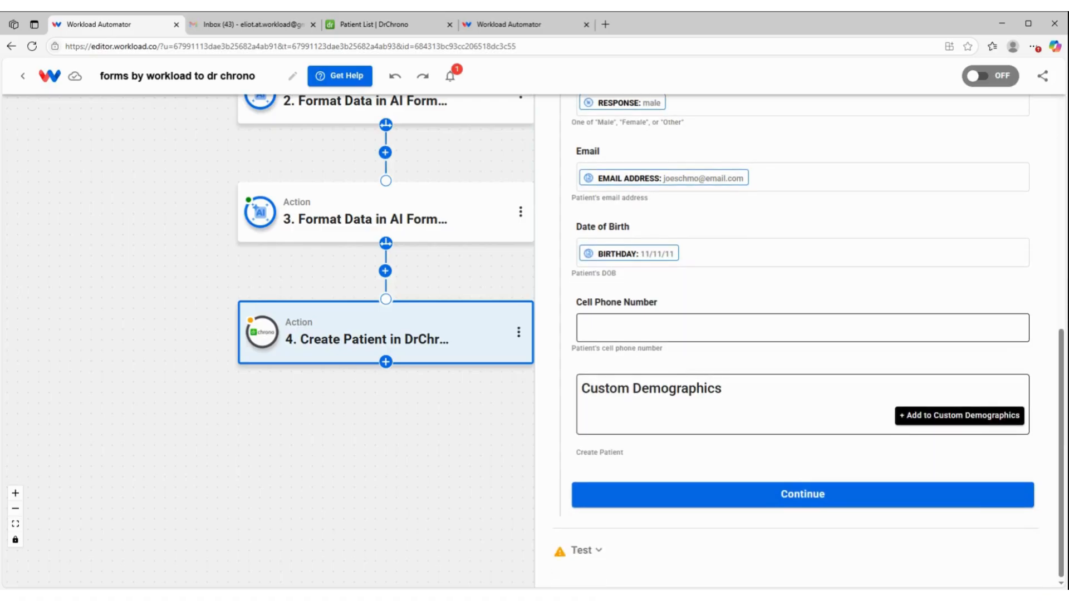
click(635, 334)
click(689, 390)
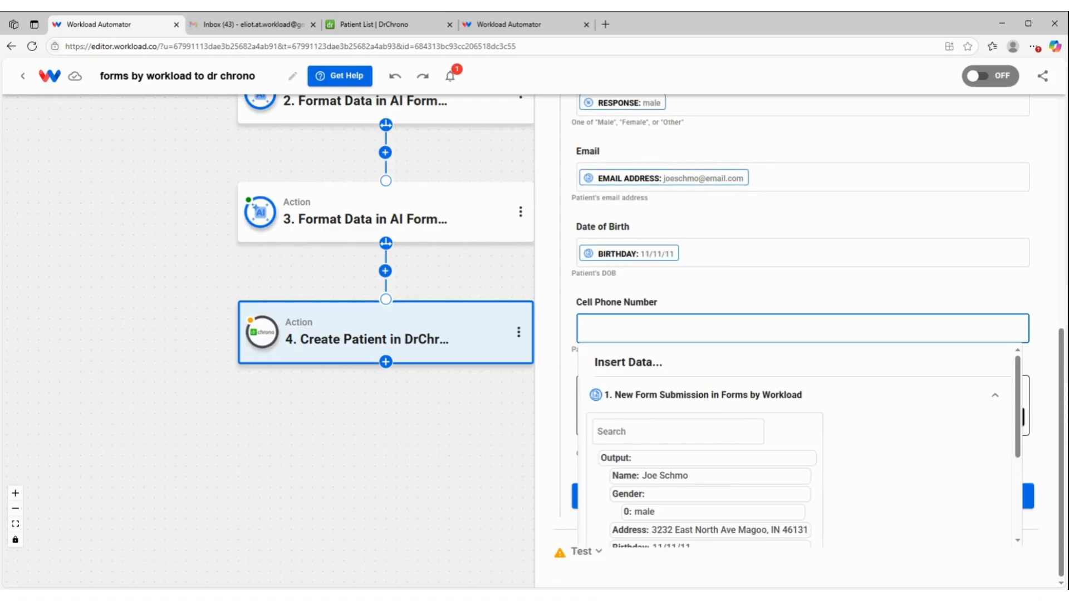
scroll(698, 396, down, 2)
click(714, 452)
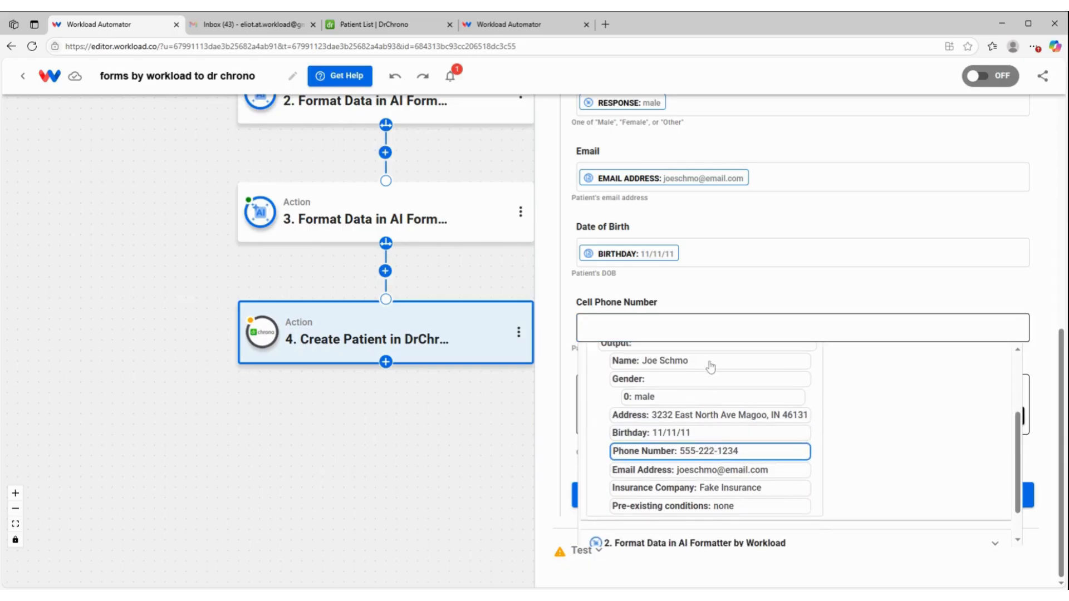
click(723, 290)
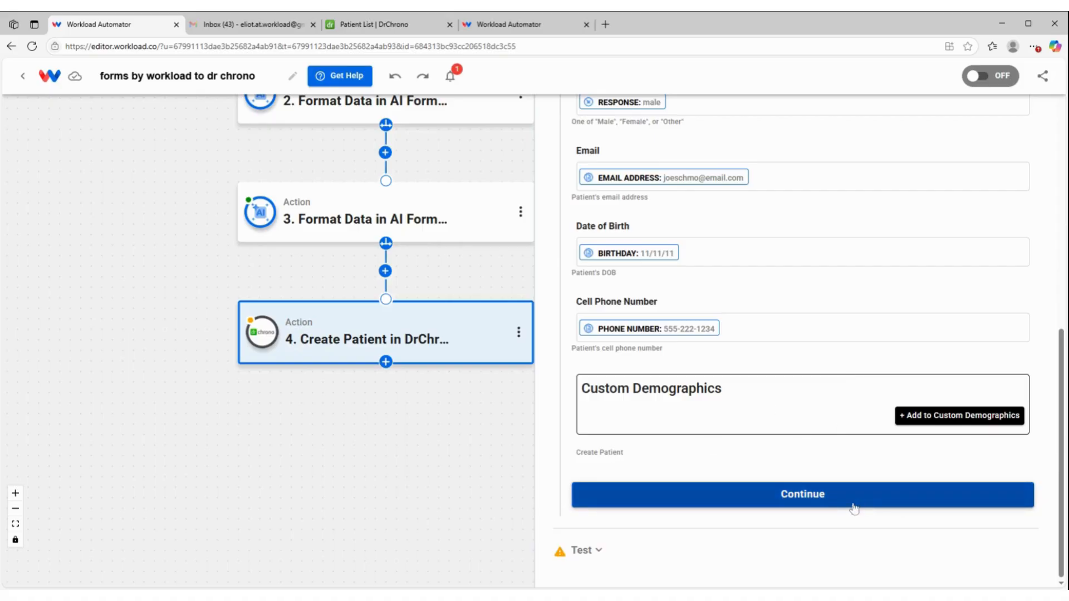
Test Create Patient and read the raw 400 error about gender and YYYY-MM-DD birth date
click(820, 503)
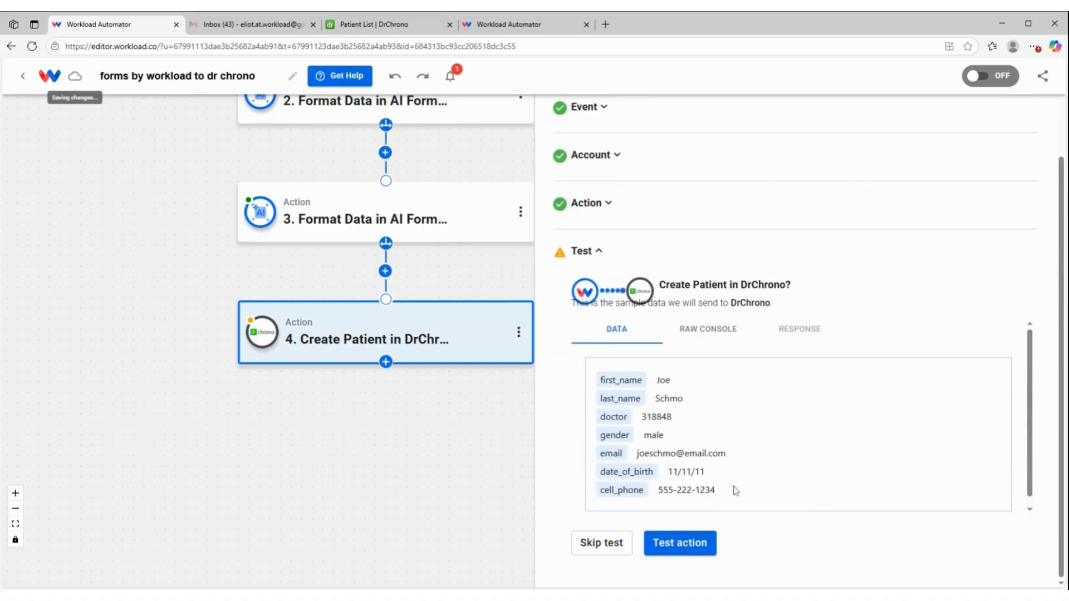
click(699, 542)
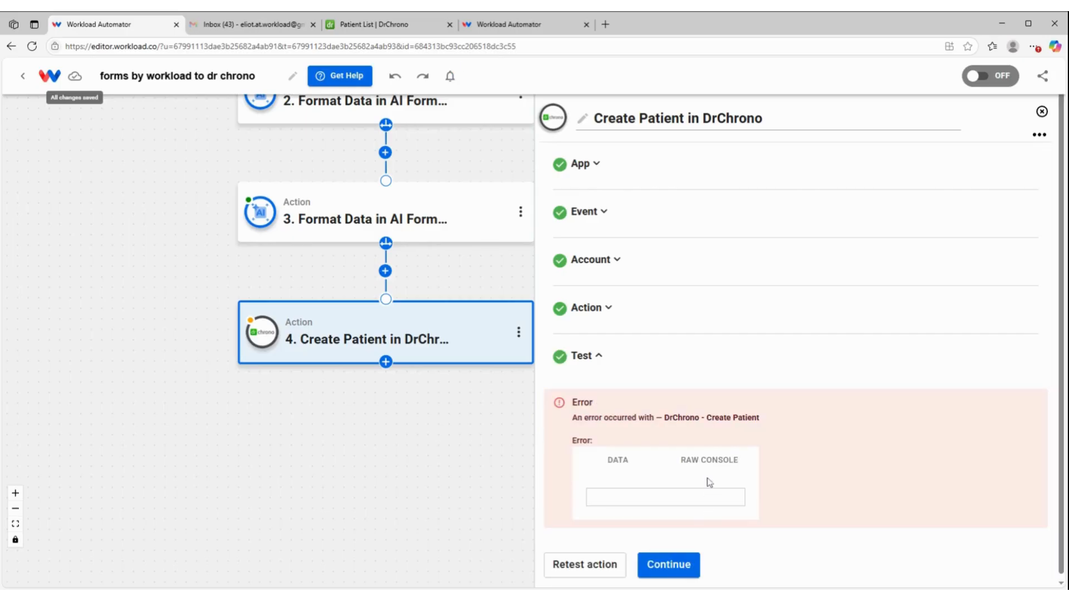
click(710, 461)
scroll(804, 436, down, 2)
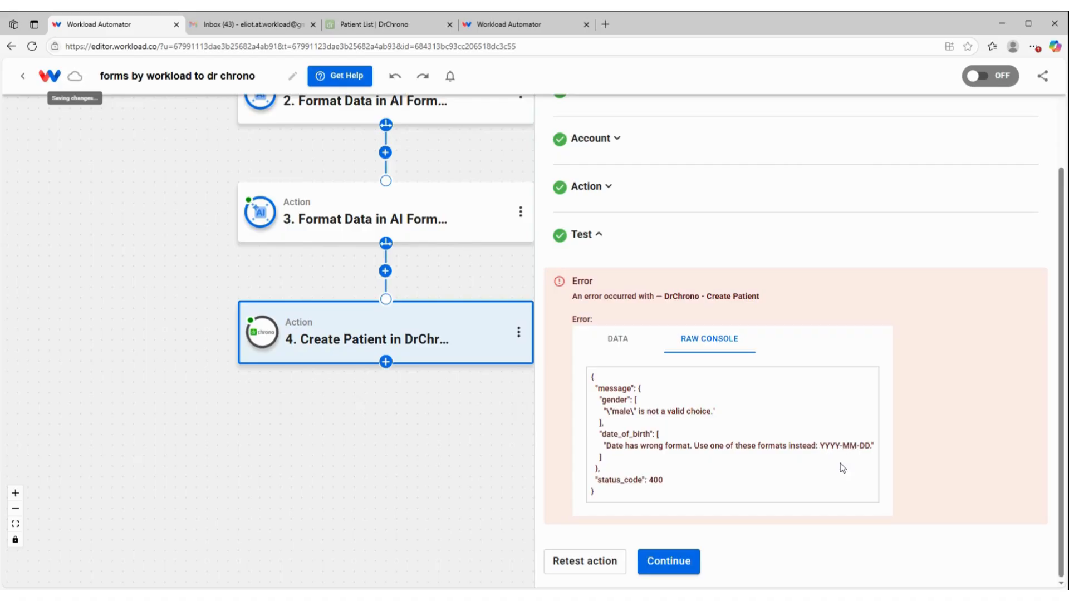
scroll(431, 248, up, 2)
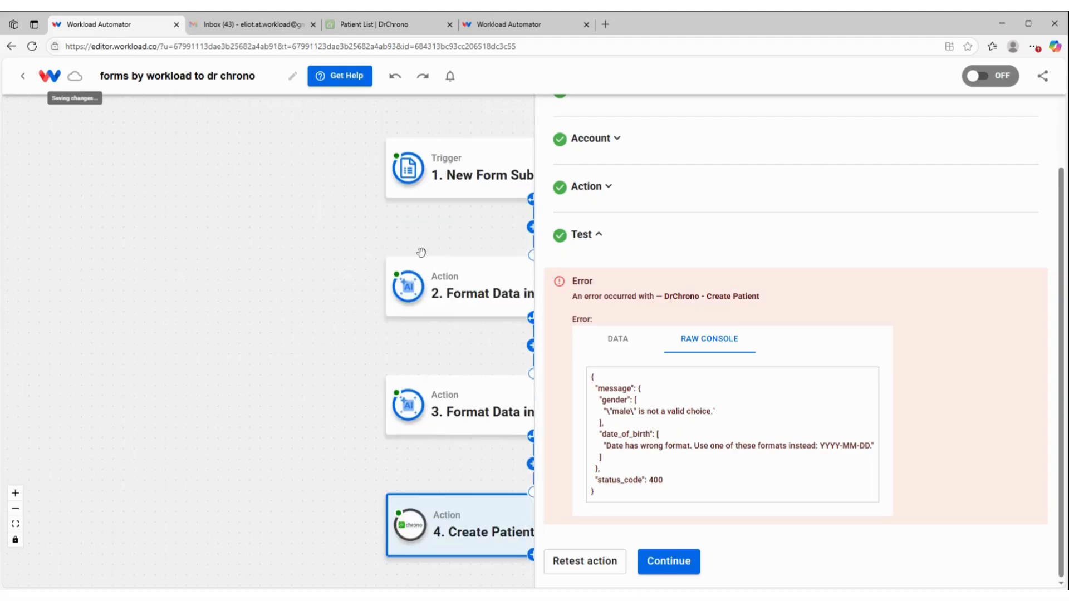
click(415, 292)
Append 'and capitalize the first letter' to the gender step's prompt and retest it, returning Male
click(423, 450)
click(752, 352)
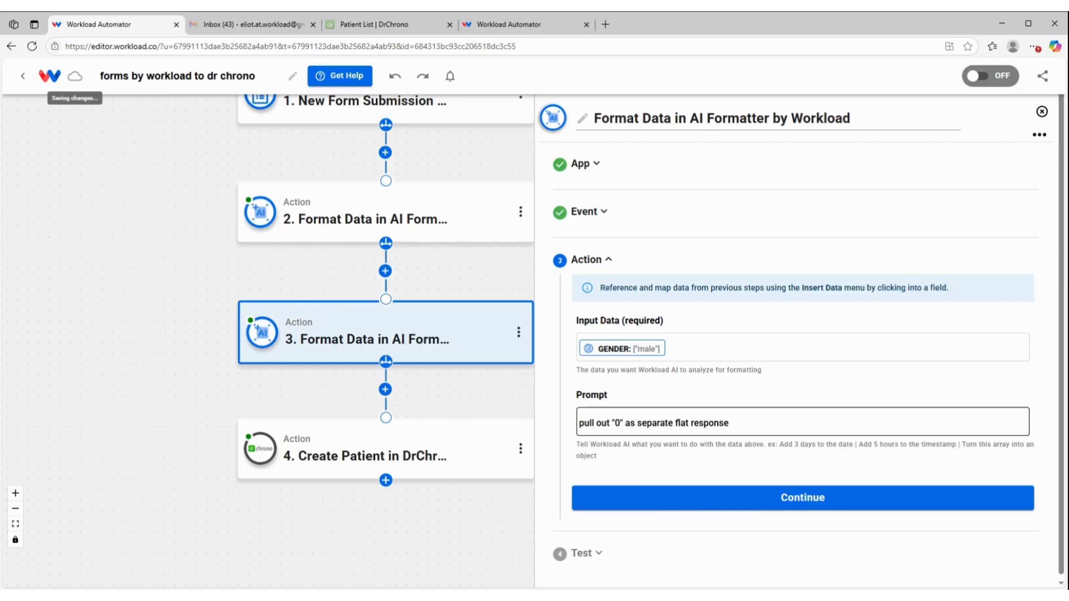
click(731, 423)
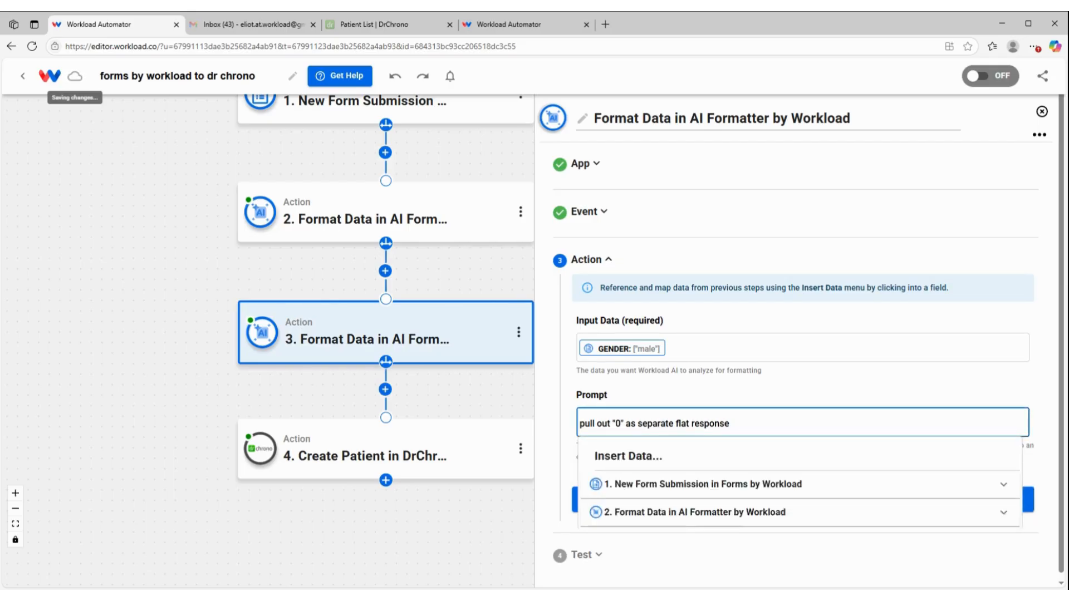
text(and capitalize the first letter)
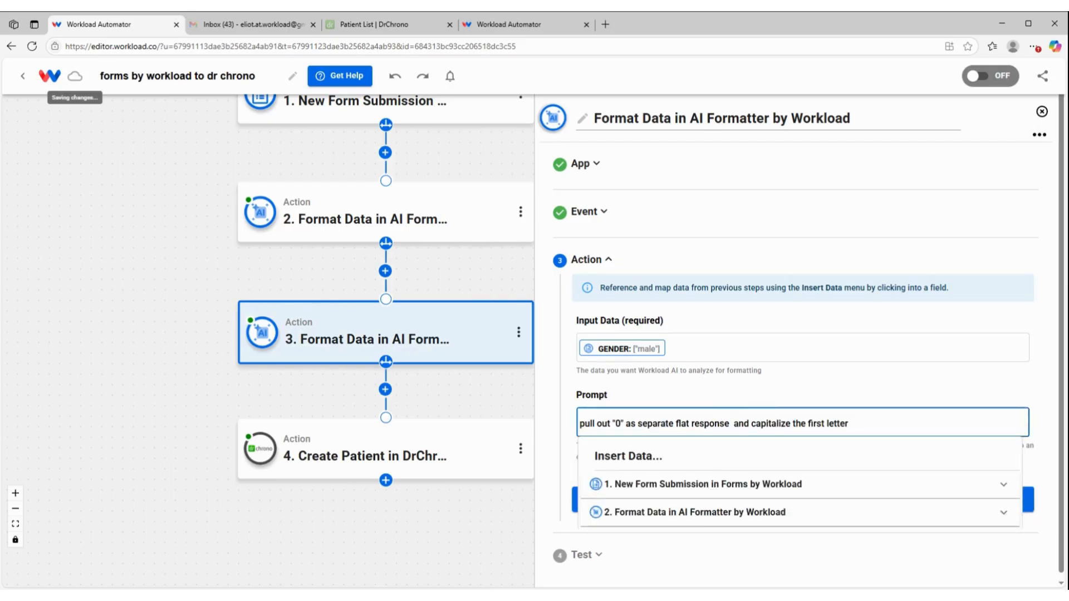
key(BackSpace)
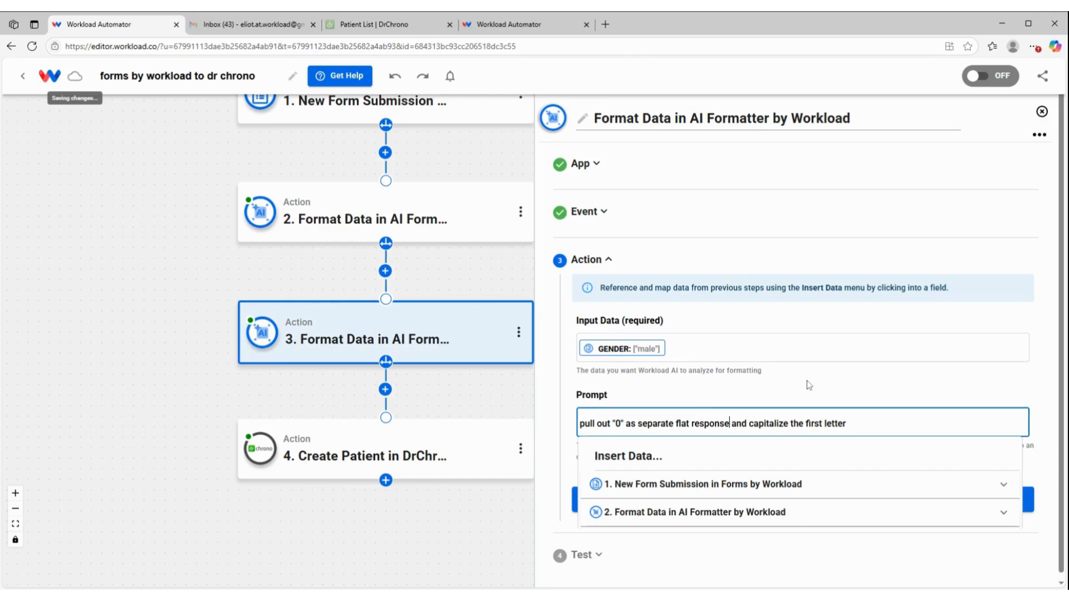
click(807, 385)
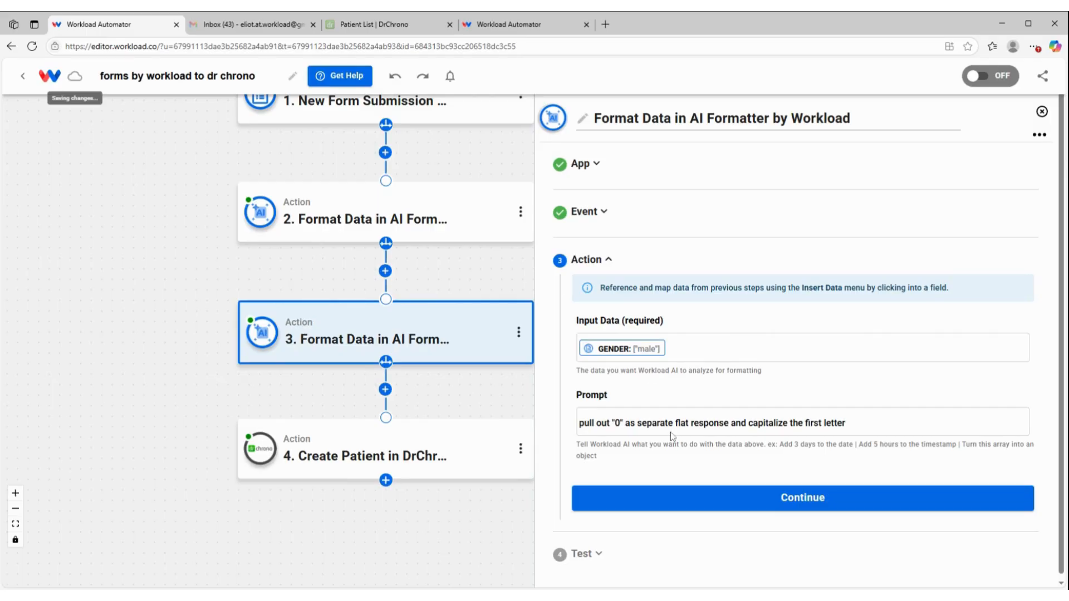
click(720, 500)
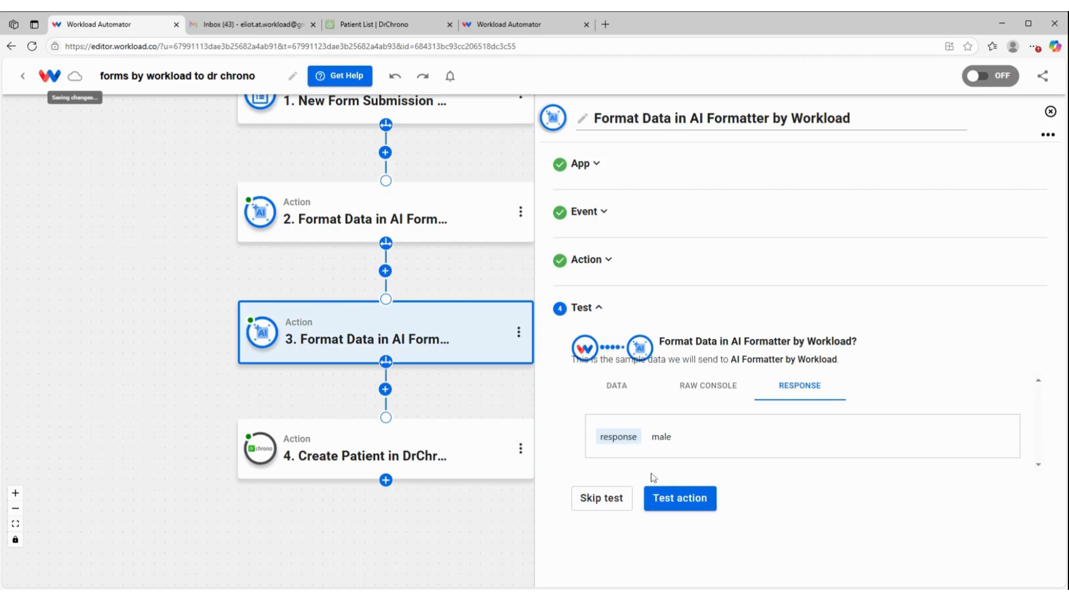
click(693, 500)
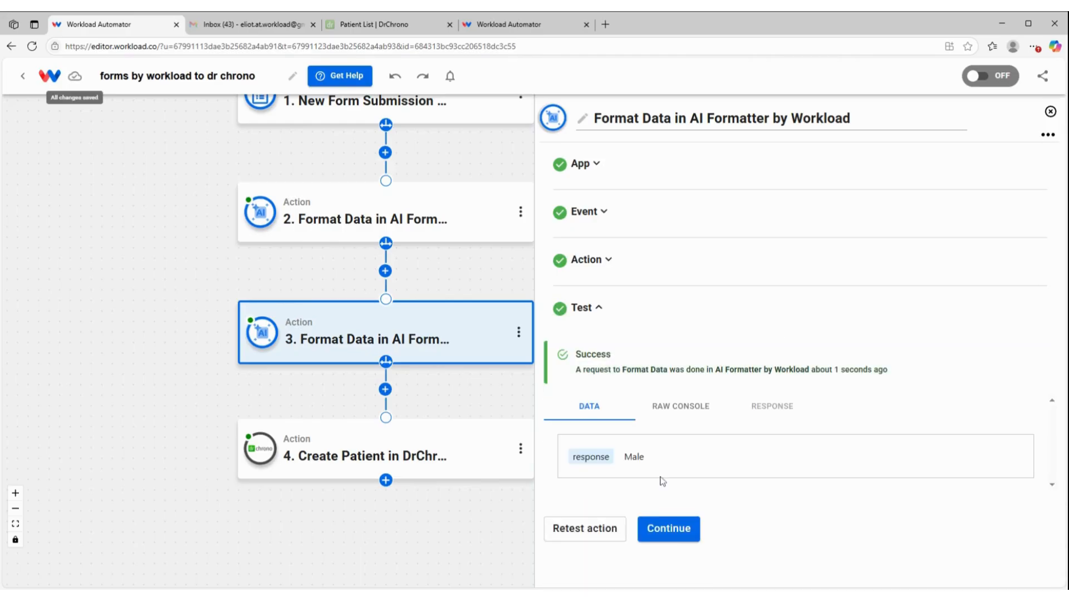
click(670, 530)
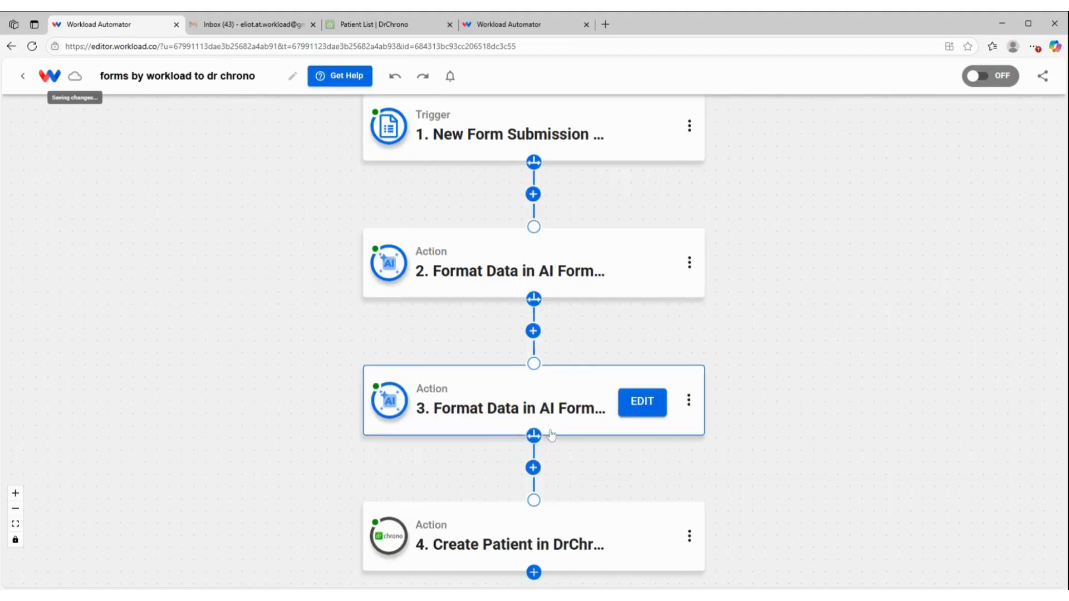
Insert a new Date Format step after step 3 using the Format Date action
click(533, 468)
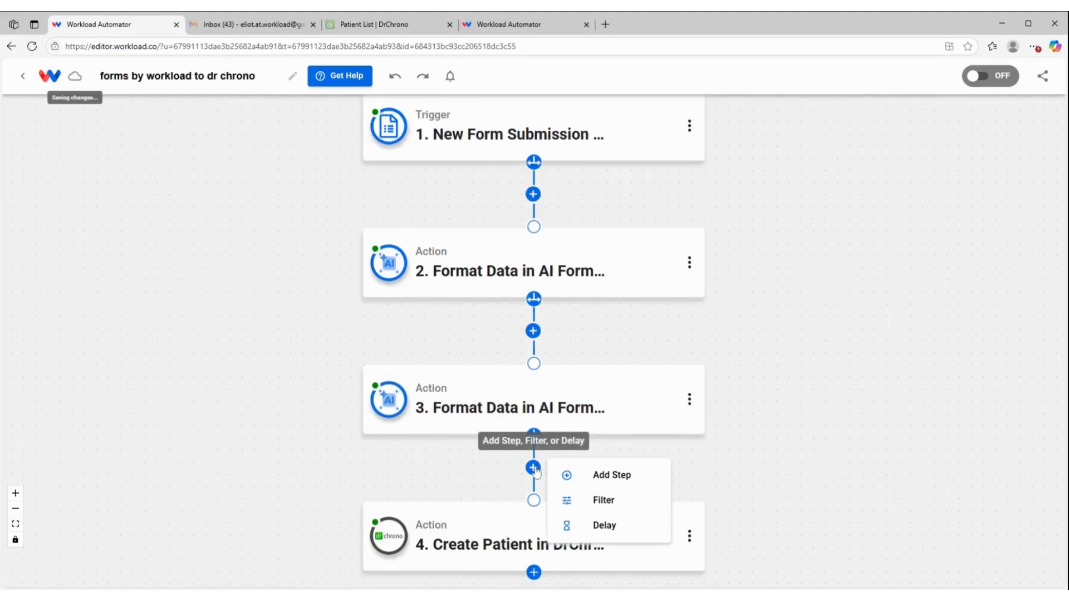
click(590, 475)
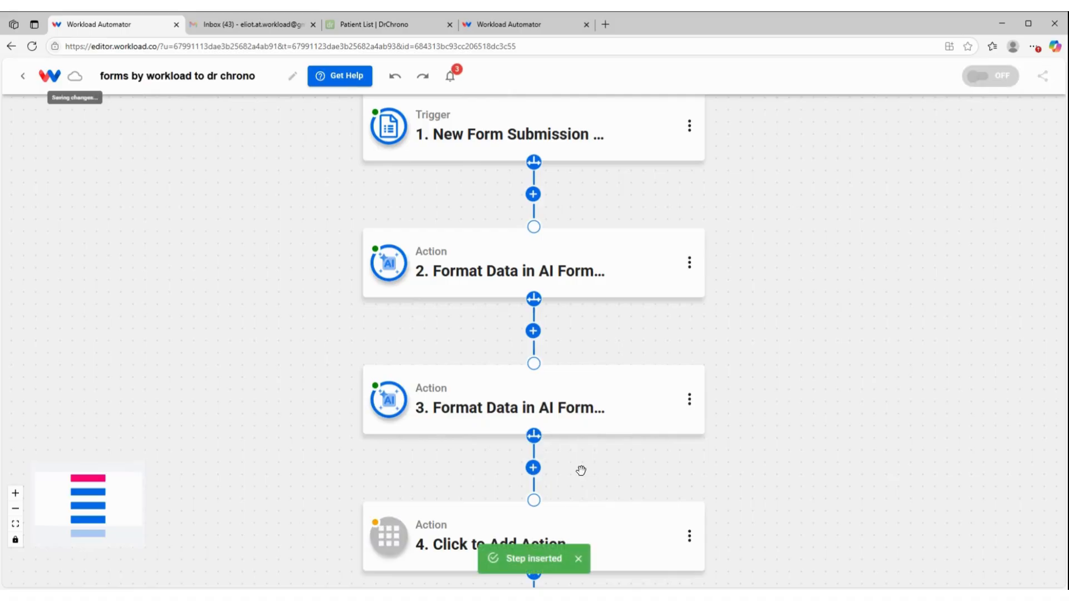
click(608, 533)
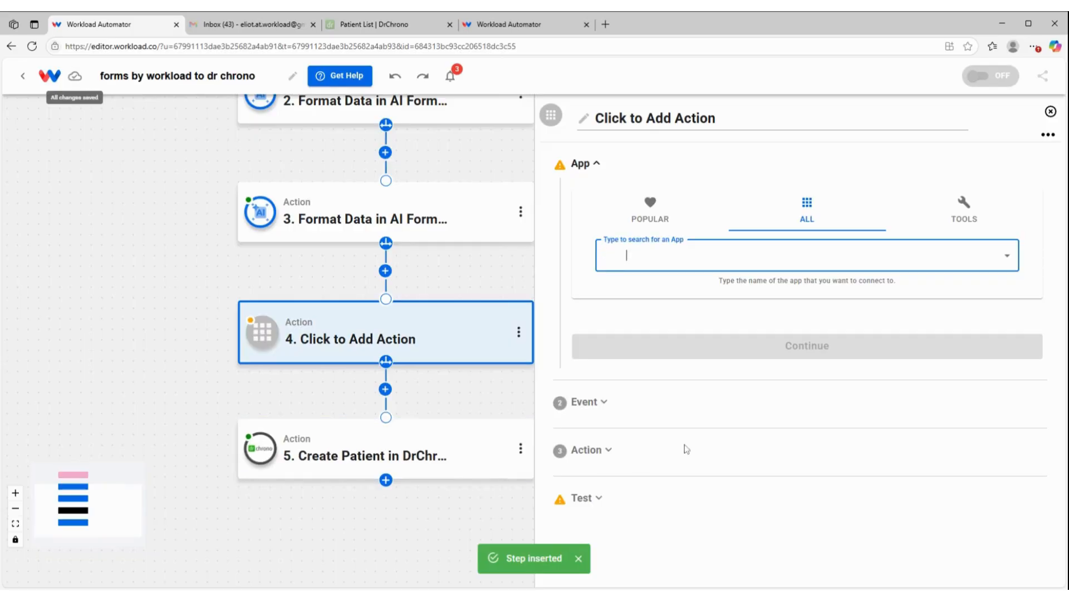
click(947, 216)
click(808, 257)
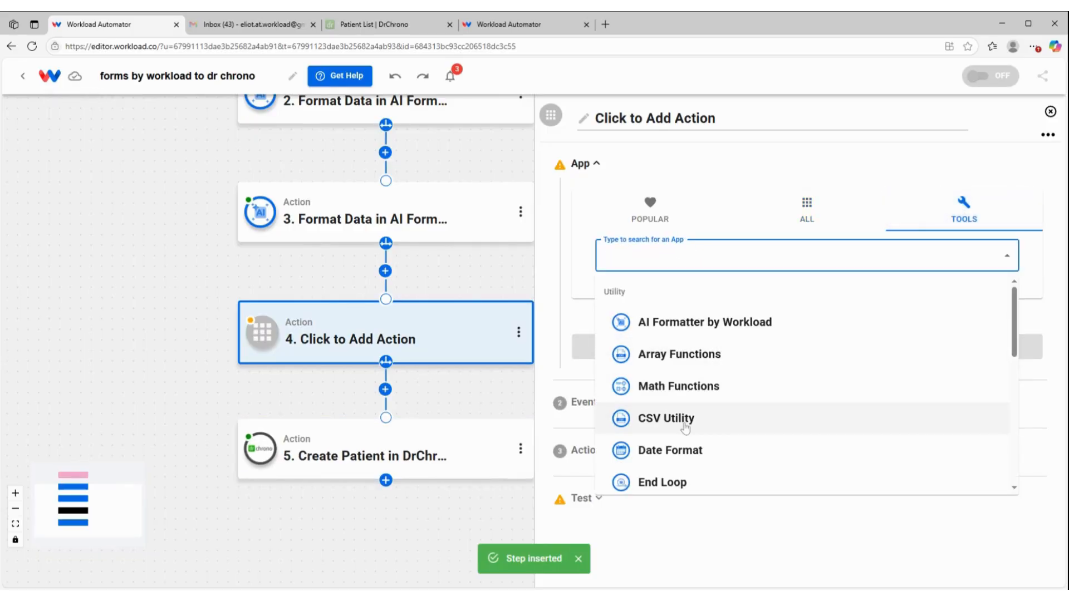
click(680, 451)
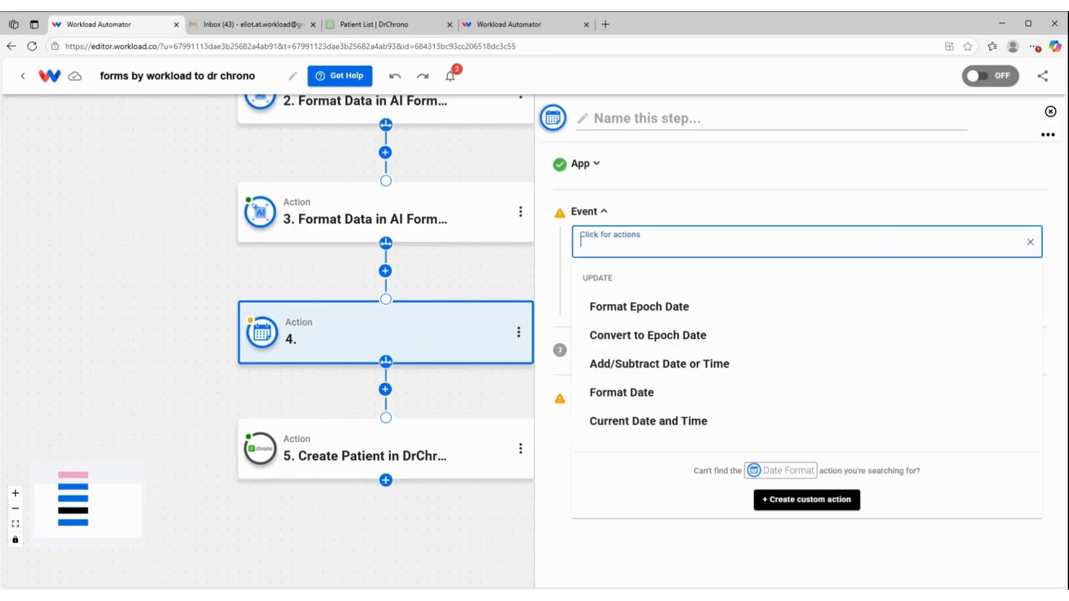
click(605, 401)
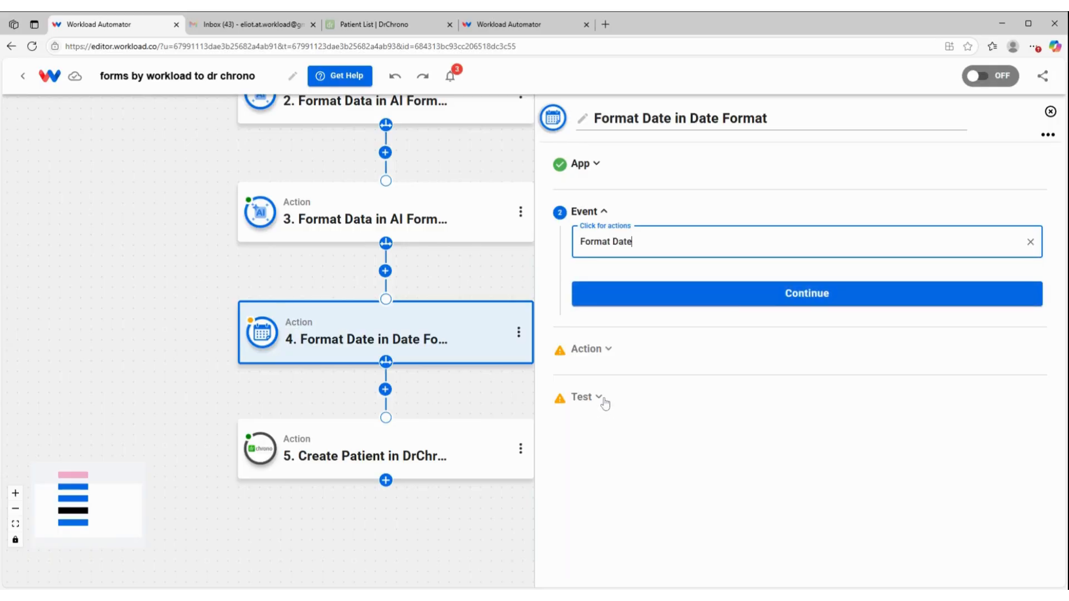
click(737, 294)
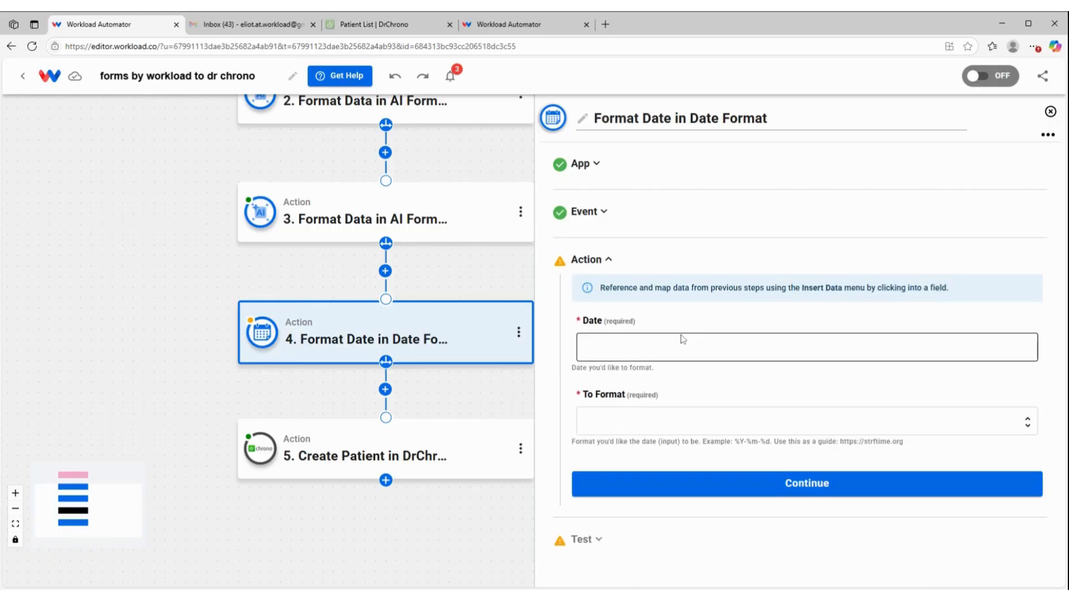
Feed the form's birthday into the Date field and set the output format to YYYY-MM-DD
click(683, 339)
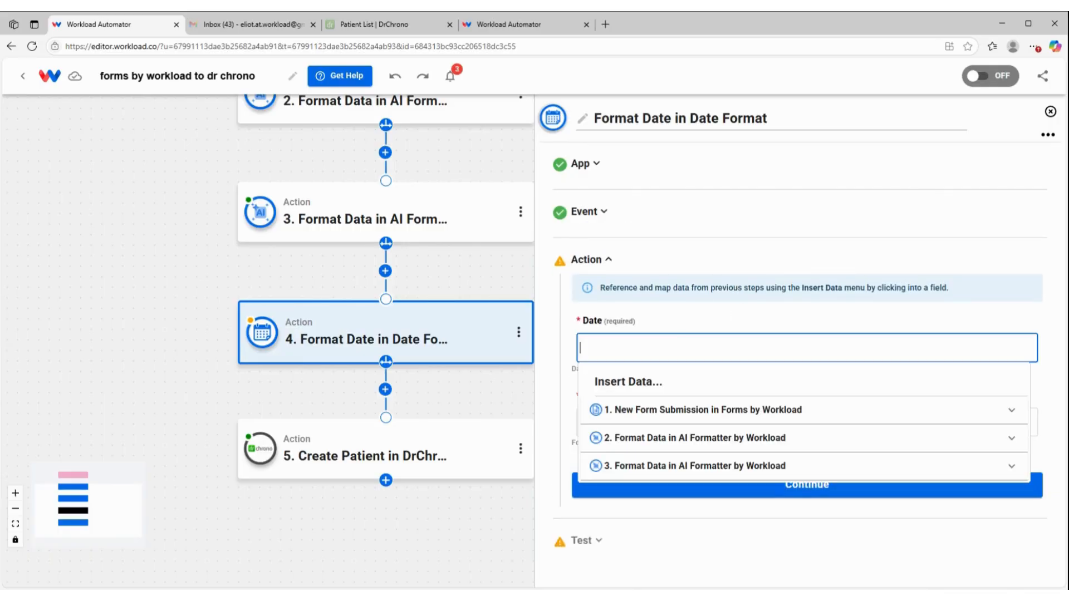
click(681, 412)
scroll(674, 445, down, 3)
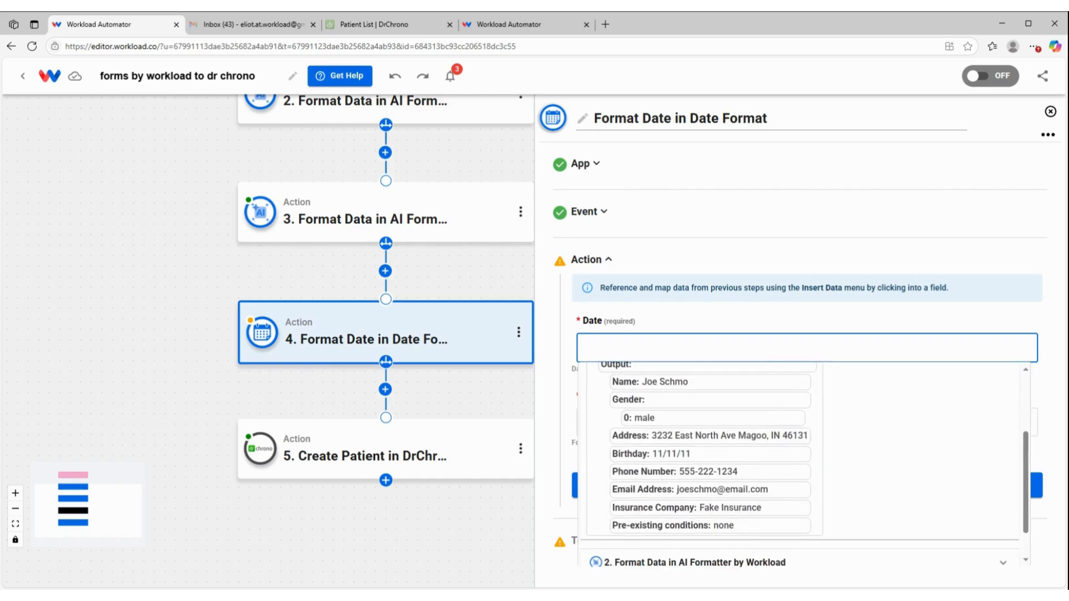
click(670, 452)
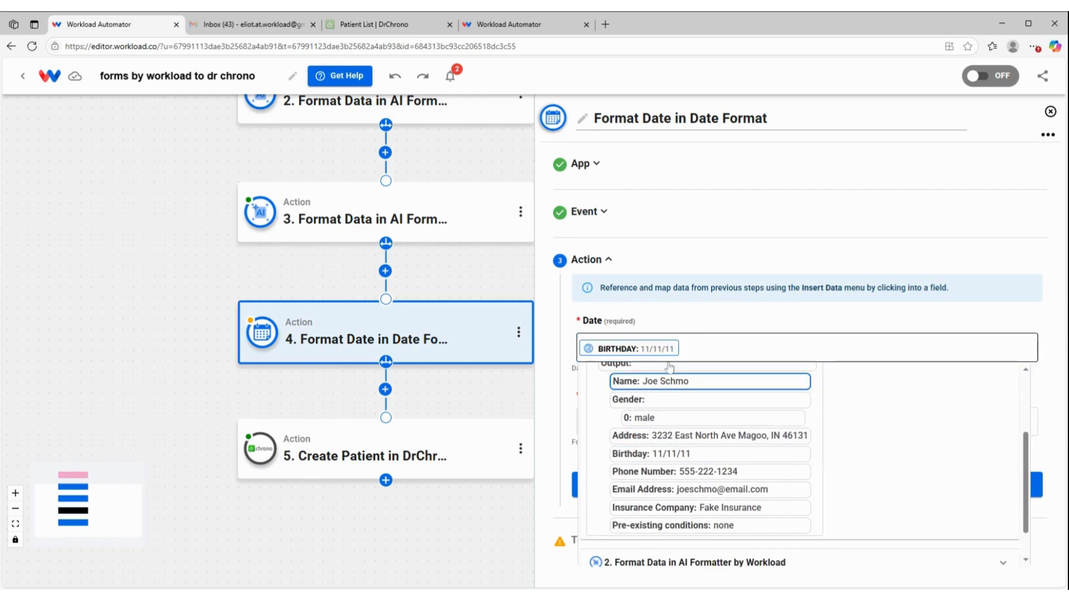
click(701, 319)
click(634, 424)
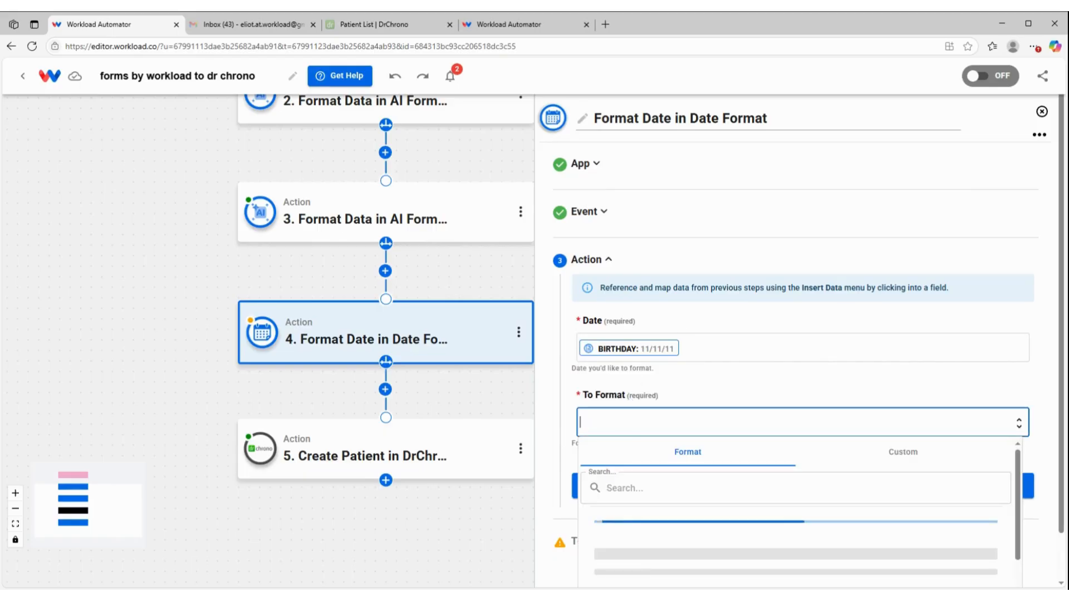
scroll(633, 428, down, 1)
scroll(662, 457, down, 3)
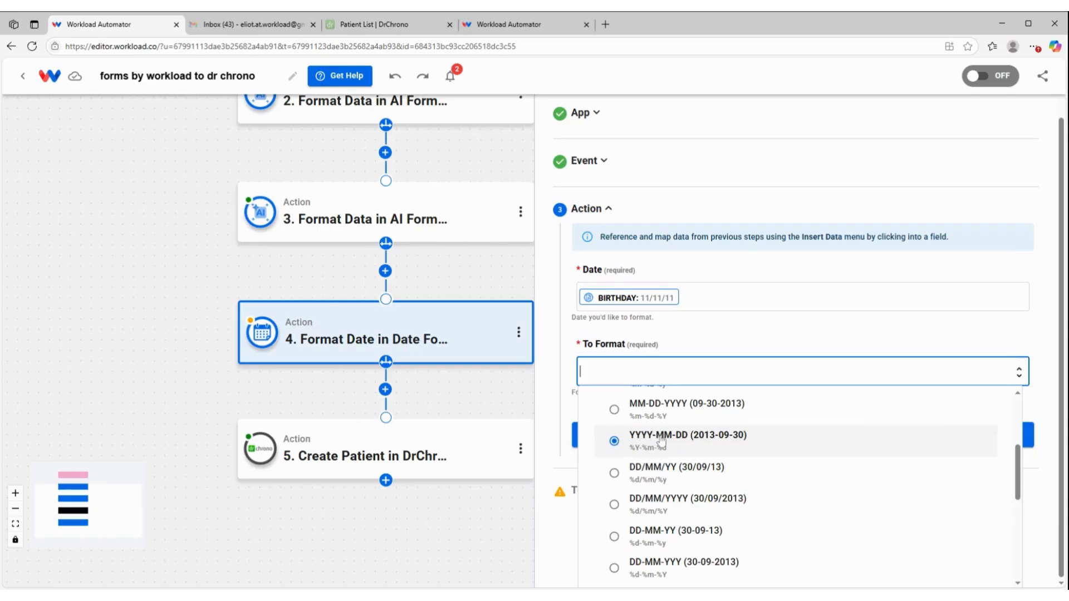
click(713, 442)
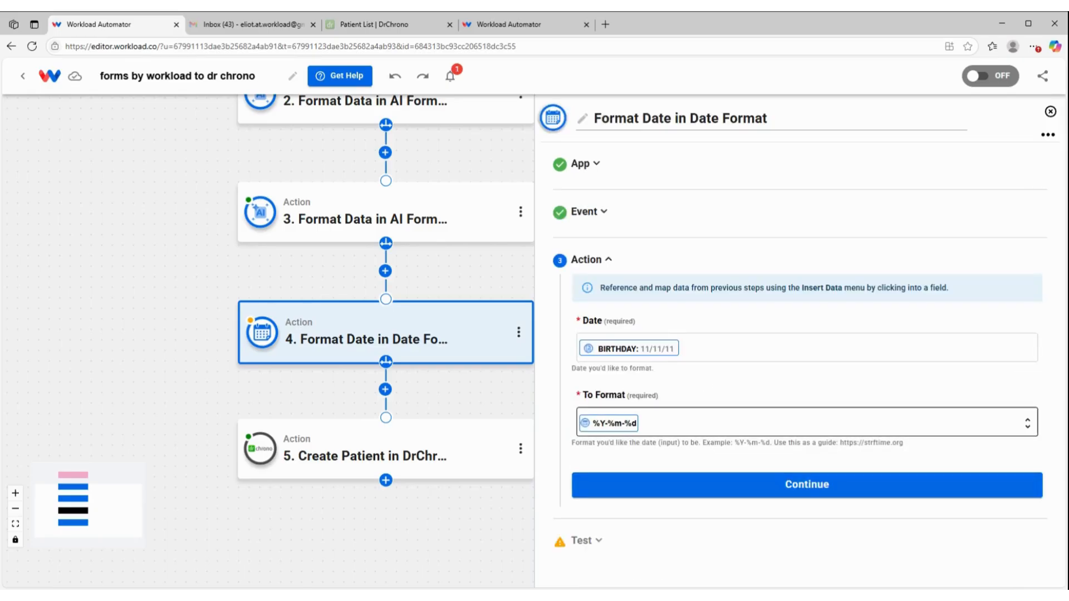
Test the Format Date step and accept the 2011-11-11 result
click(751, 493)
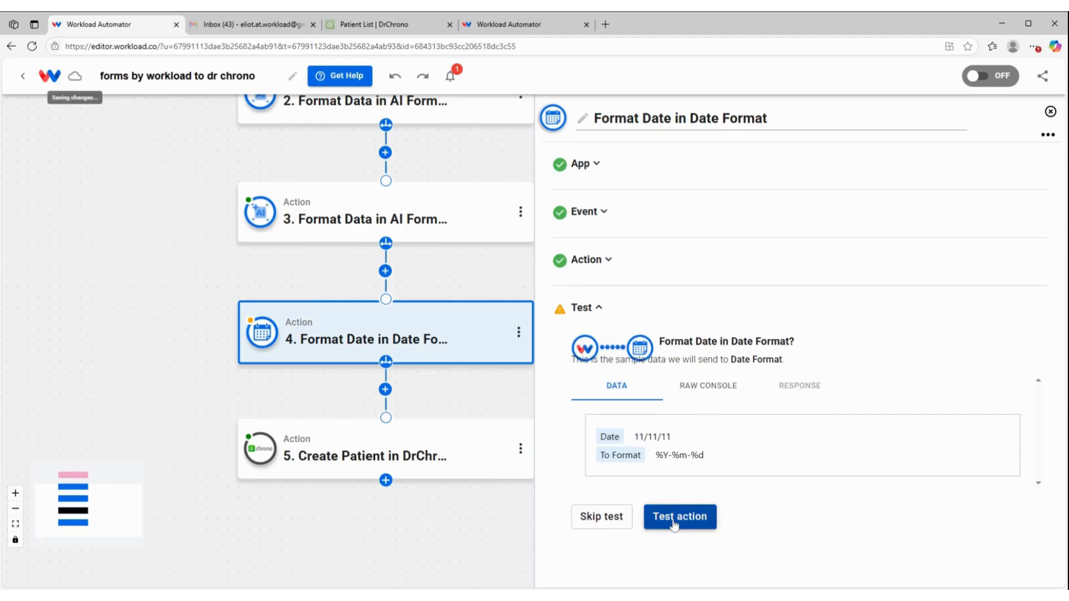
click(674, 523)
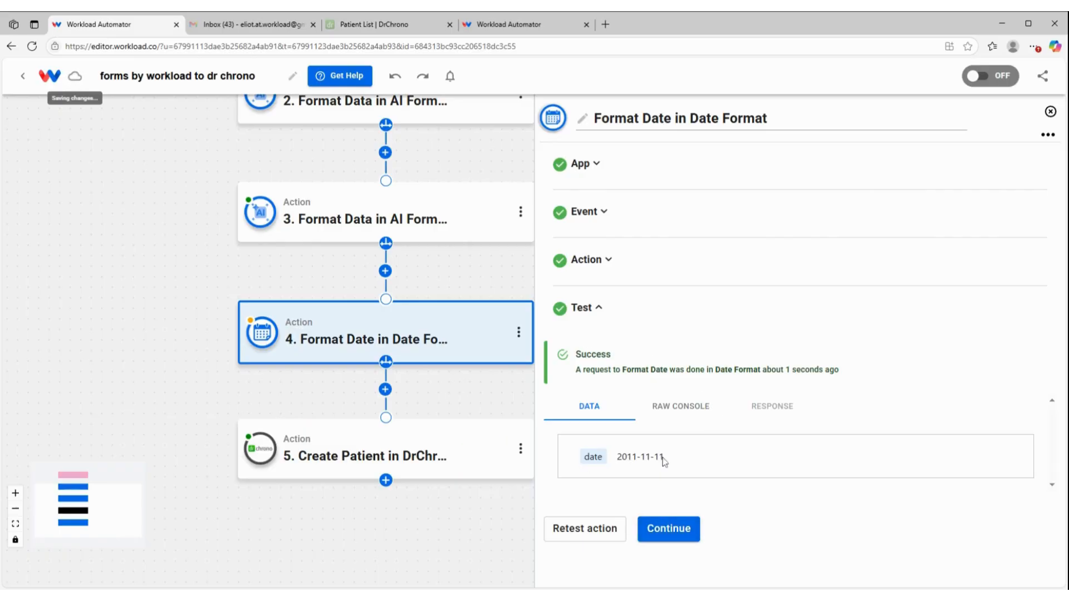
click(669, 527)
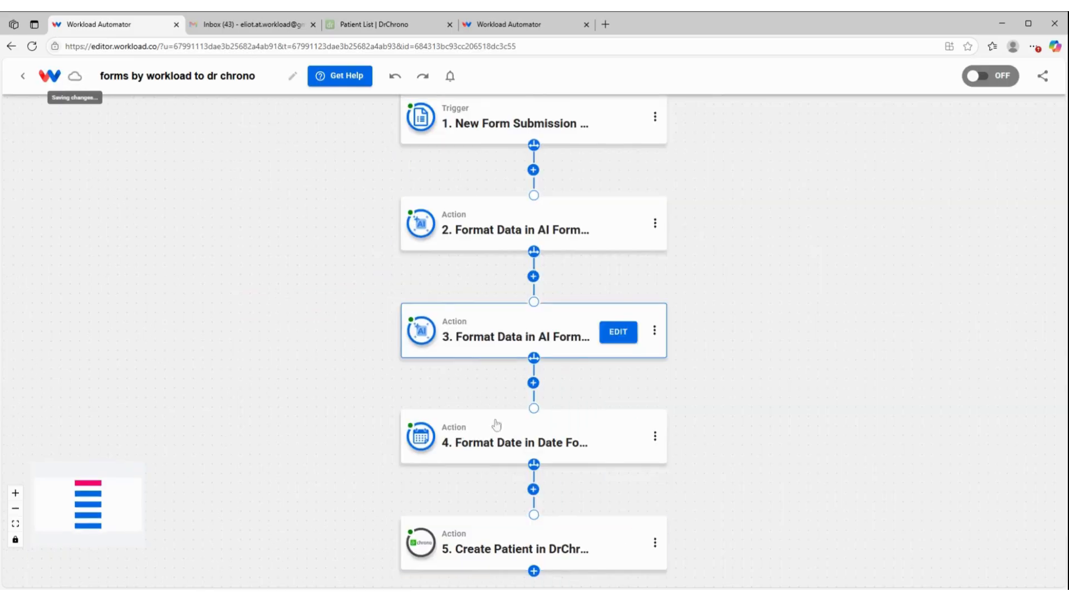
In the Create Patient step, replace the fixed Gender value with step 3's AI Male response
click(485, 537)
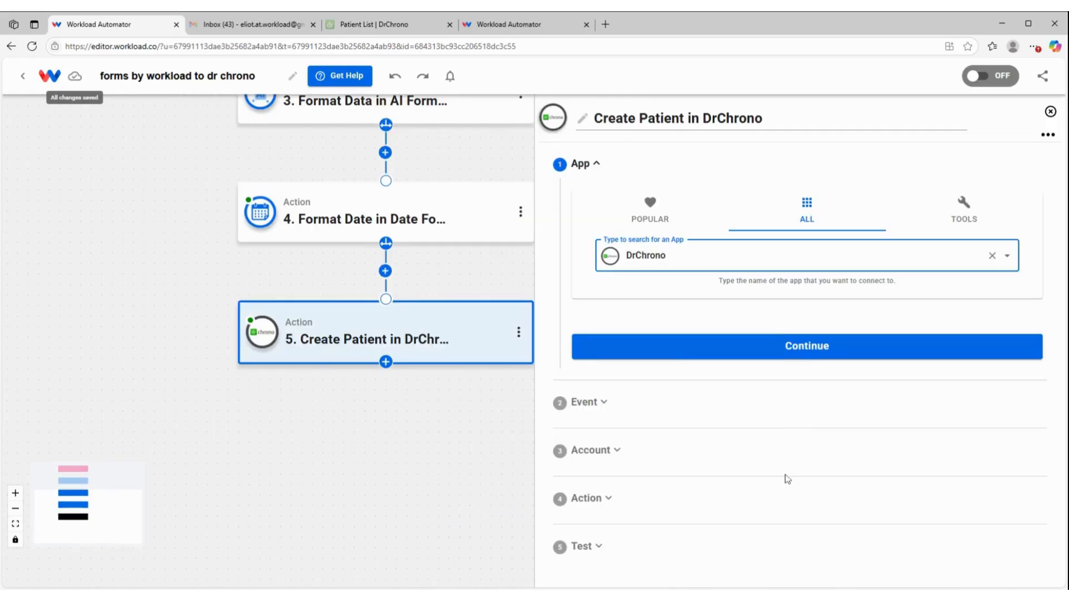
click(695, 507)
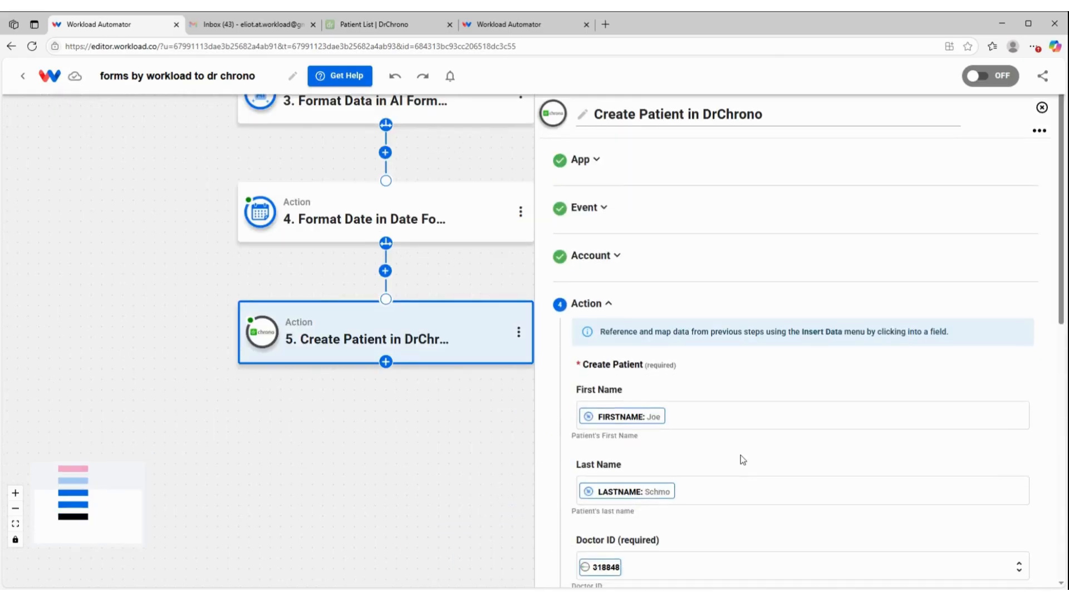
scroll(744, 460, down, 5)
click(741, 360)
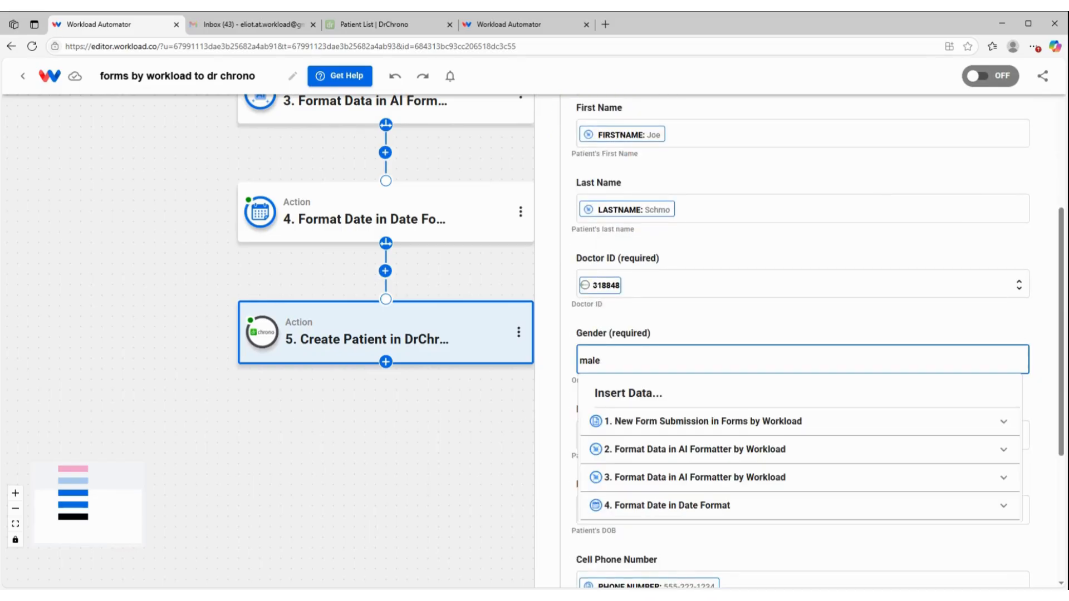
key(BackSpace)
key(BackSpace)
key(BackSpace)
key(BackSpace)
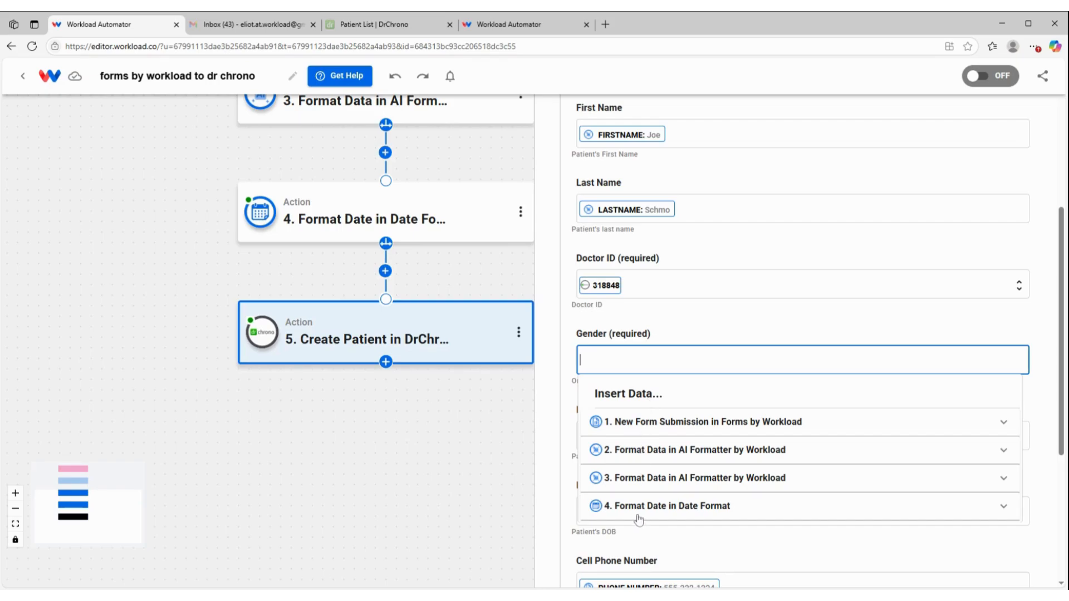
click(645, 478)
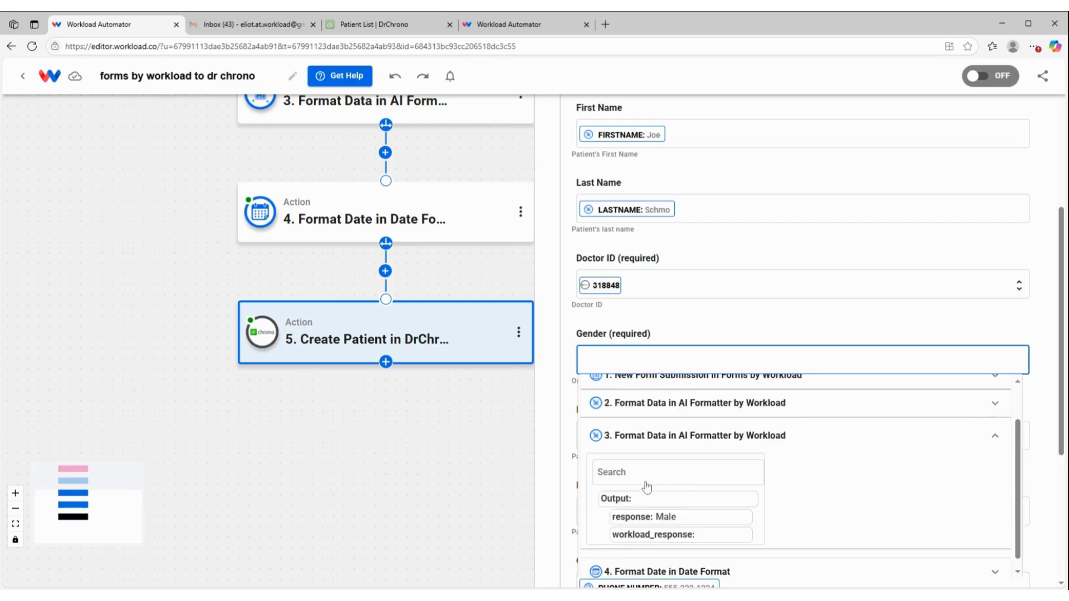
click(643, 507)
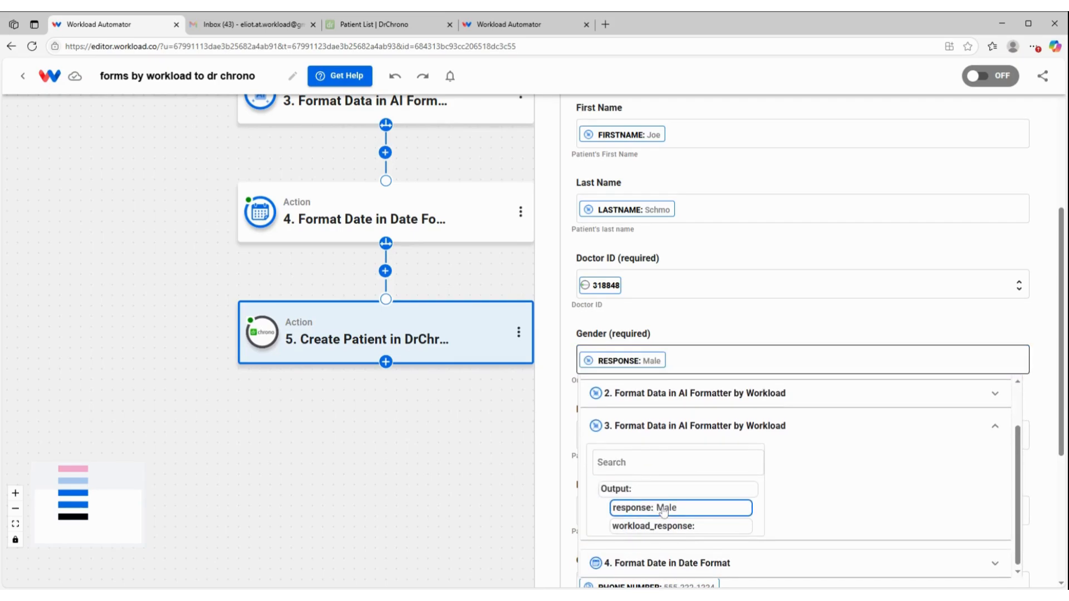
click(736, 325)
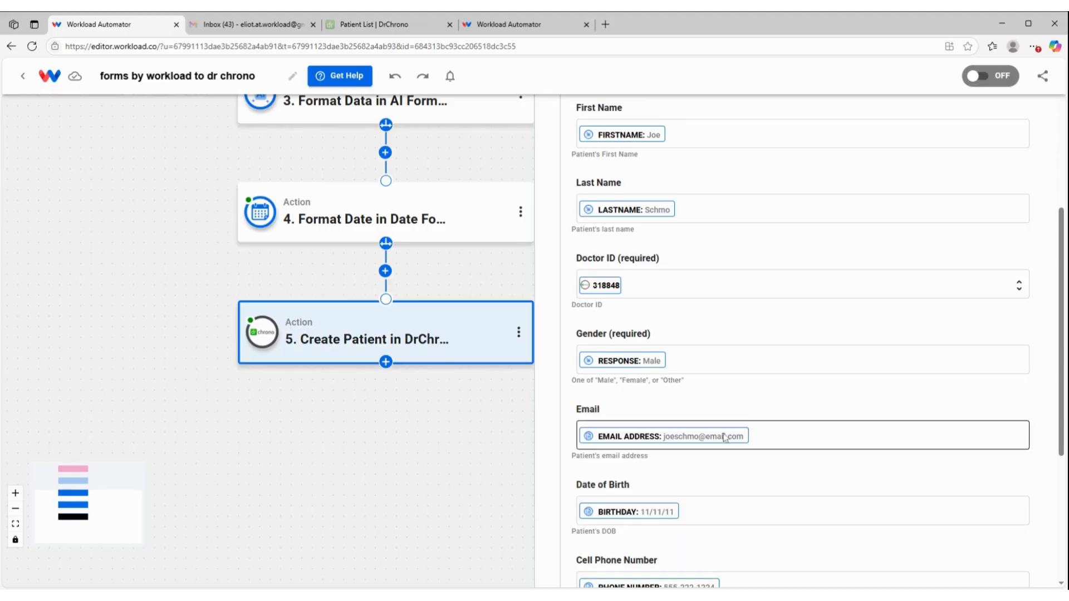
Map Date of Birth to the Format Date step's 2011-11-11 output instead of the raw birthday
scroll(734, 334, down, 3)
click(729, 341)
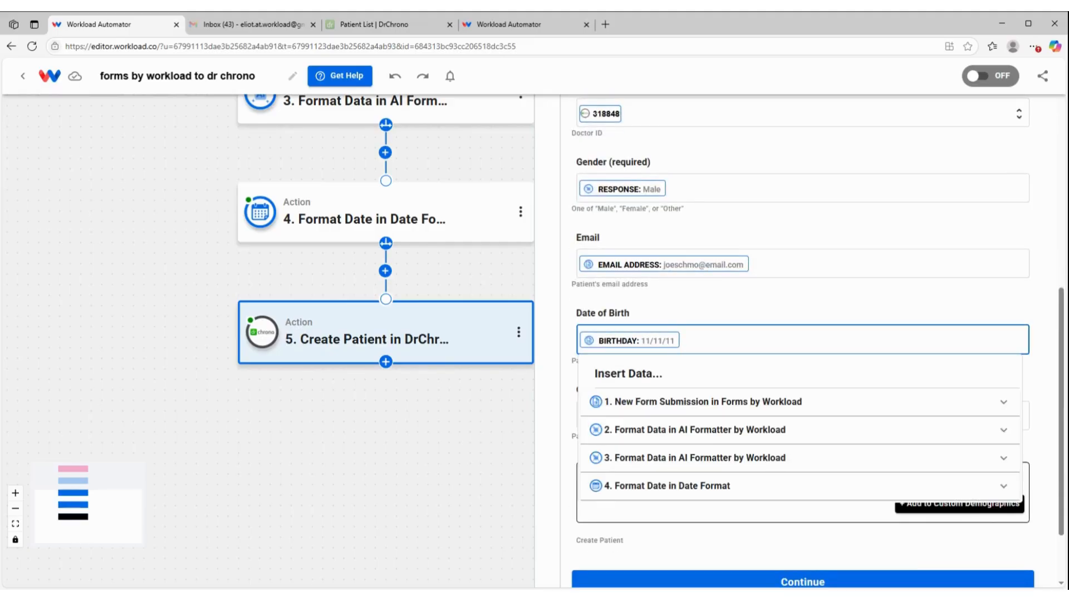
key(BackSpace)
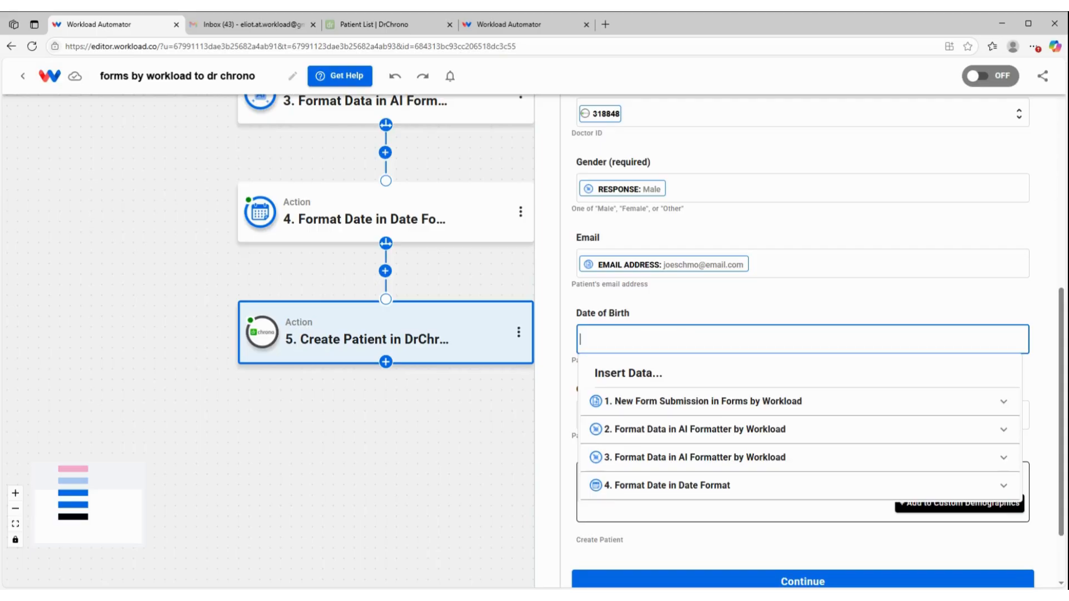
click(671, 486)
scroll(672, 493, down, 2)
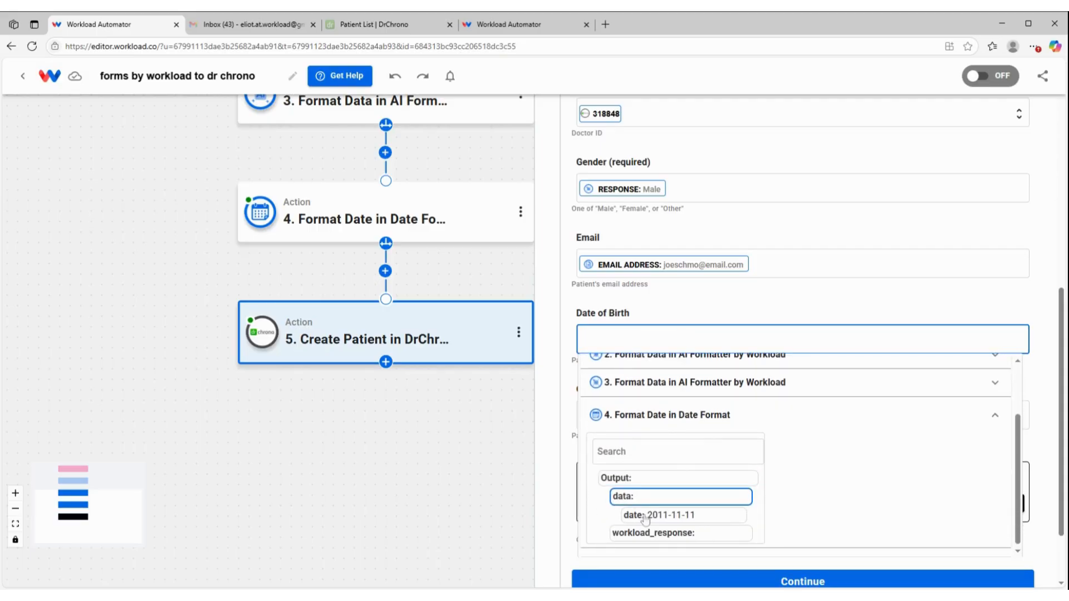
click(645, 515)
click(800, 303)
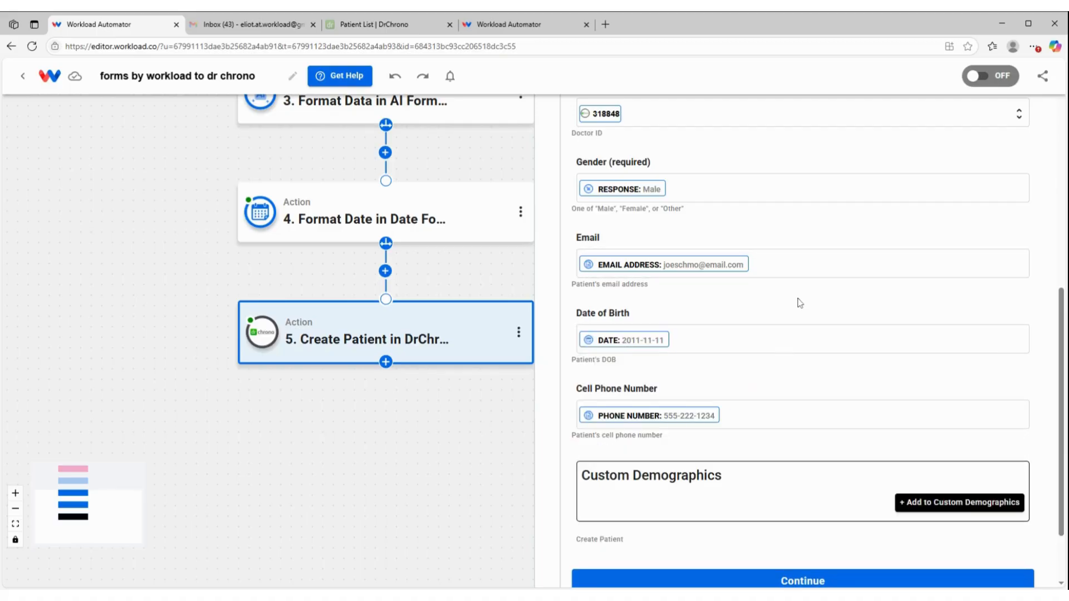
scroll(707, 404, down, 2)
click(804, 496)
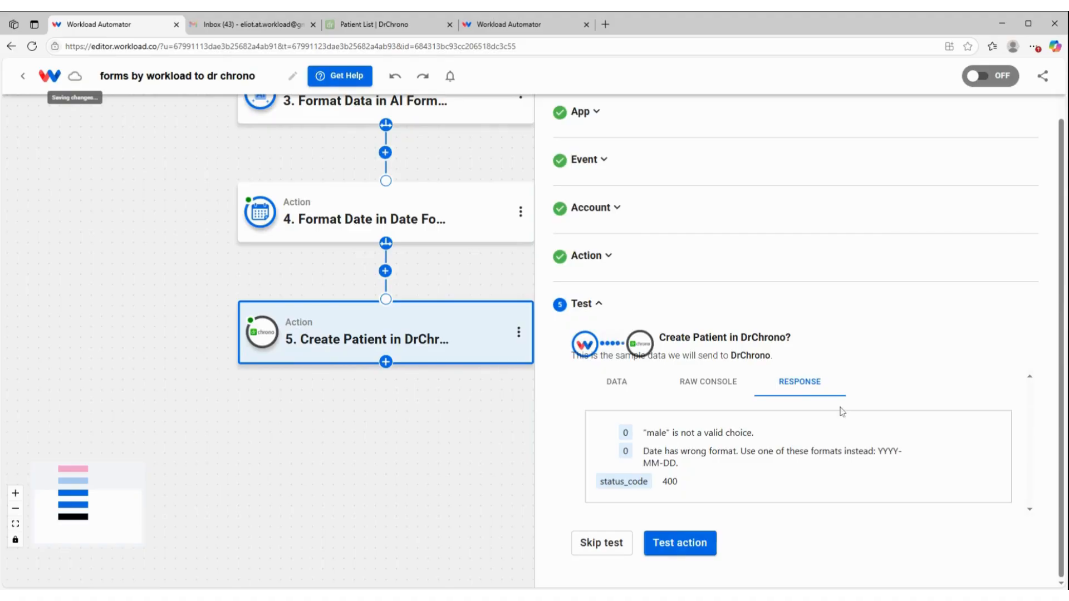
Test Create Patient, verifying a DrChrono patient with gender Male and birth date 2011-11-11 was created
click(674, 543)
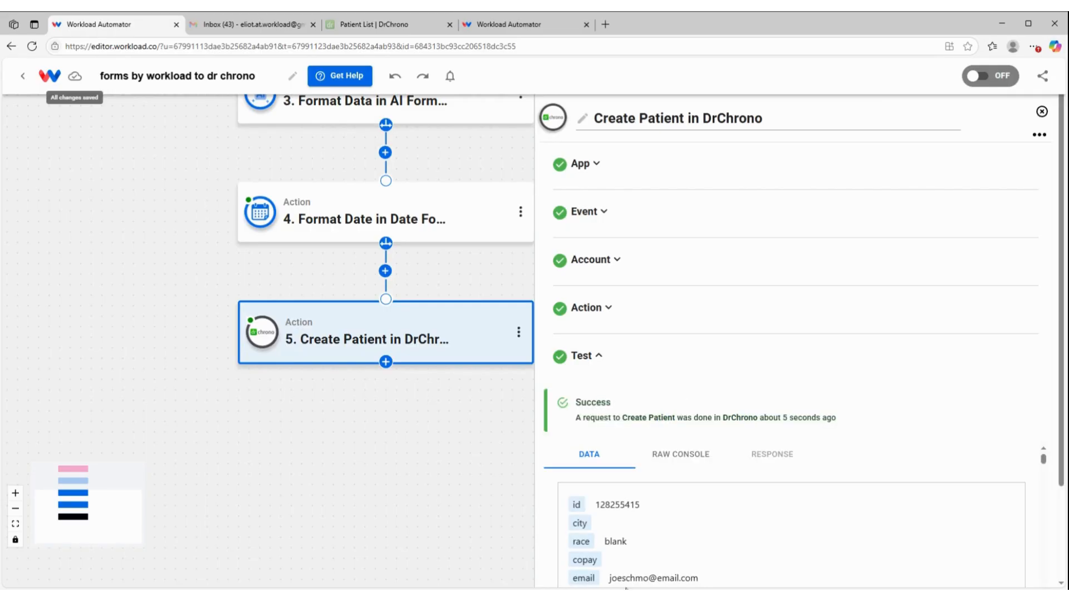
scroll(656, 539, down, 1)
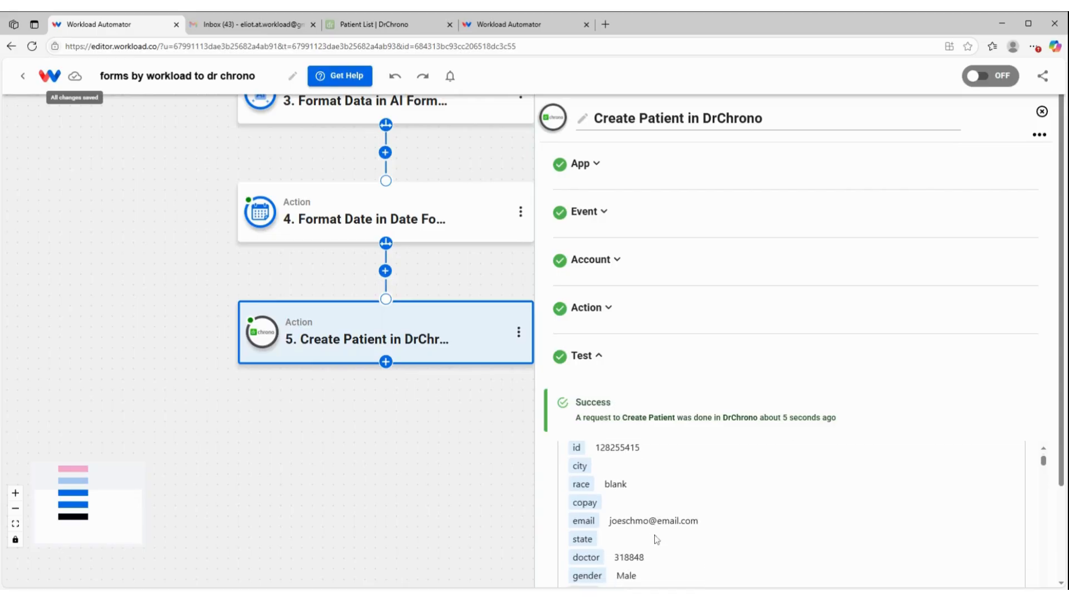
scroll(659, 522, down, 1)
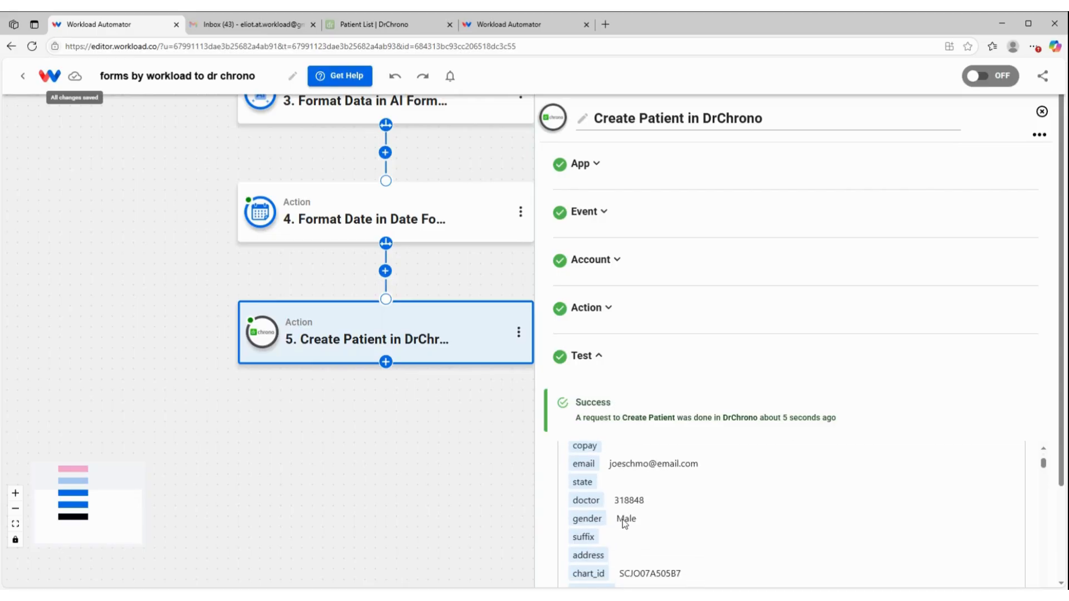
scroll(624, 523, down, 5)
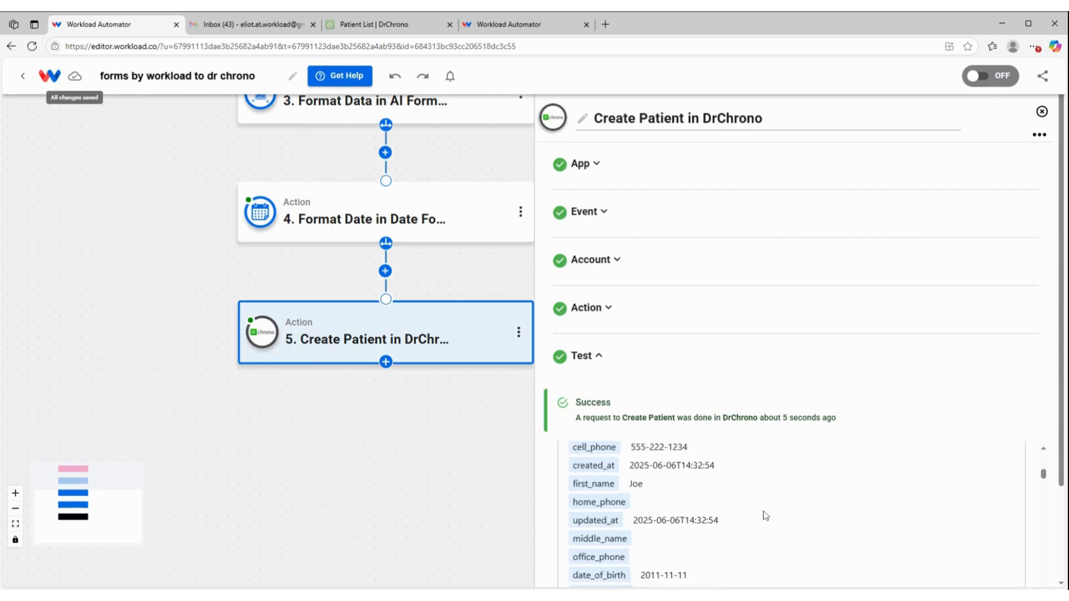
scroll(769, 480, down, 8)
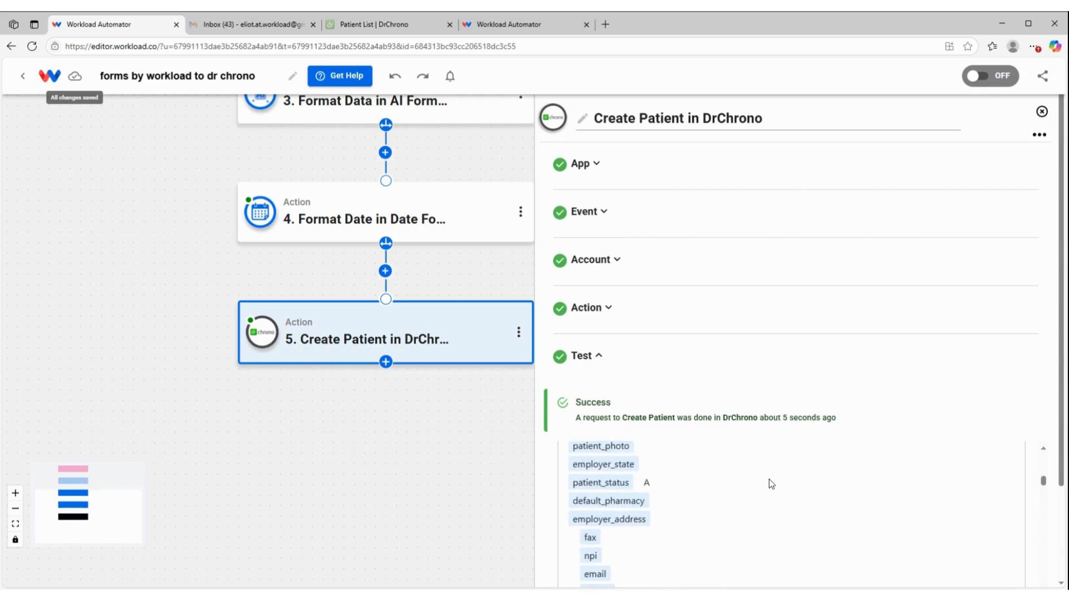
scroll(930, 448, down, 2)
scroll(1044, 387, up, 3)
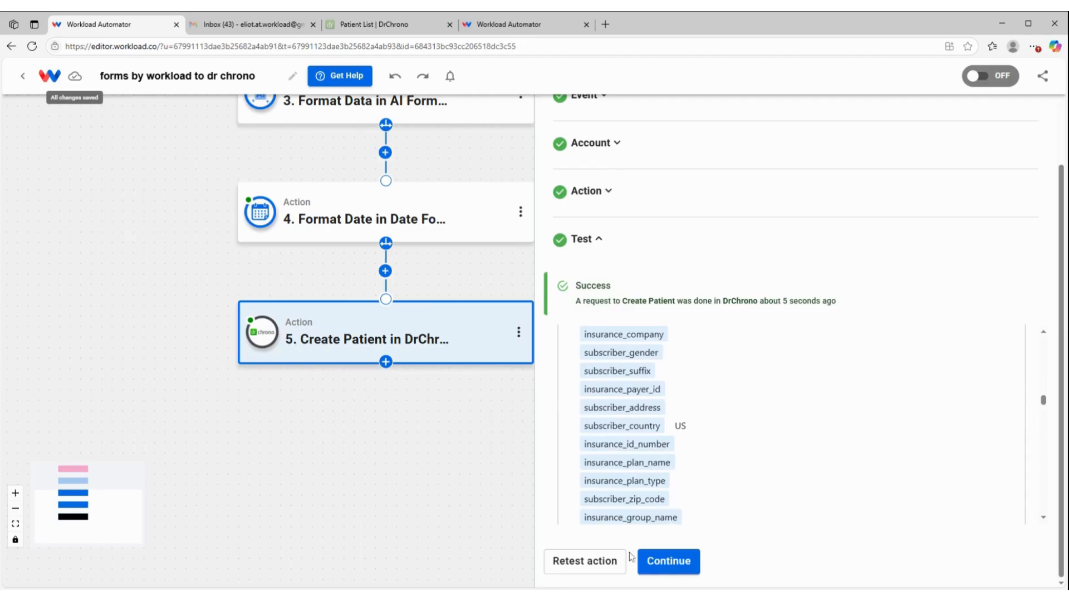
click(668, 563)
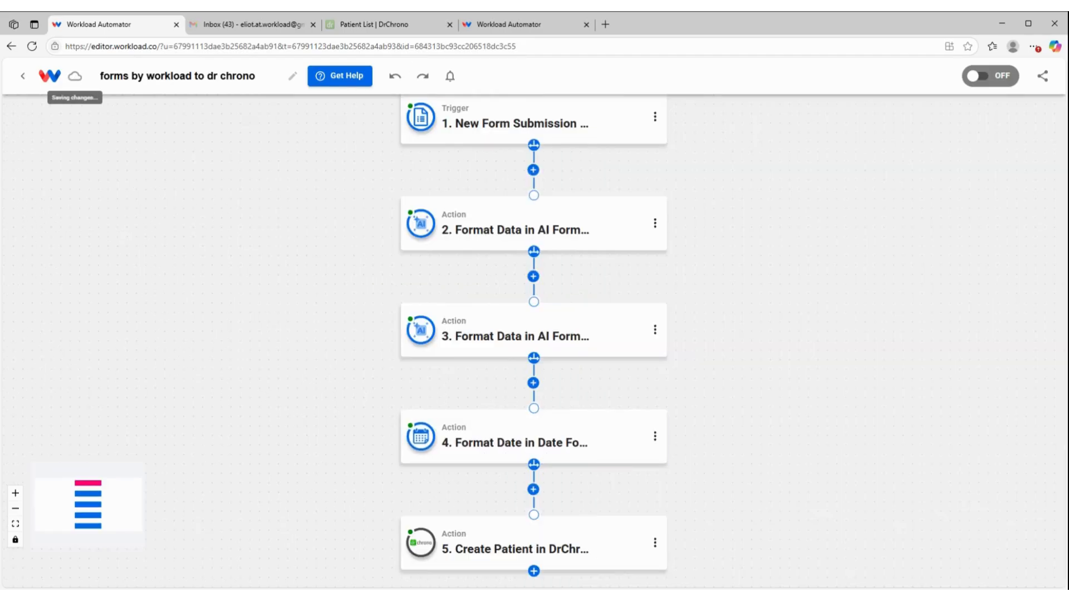
Check the new test patient in DrChrono's patient list, then switch the workflow on
click(397, 26)
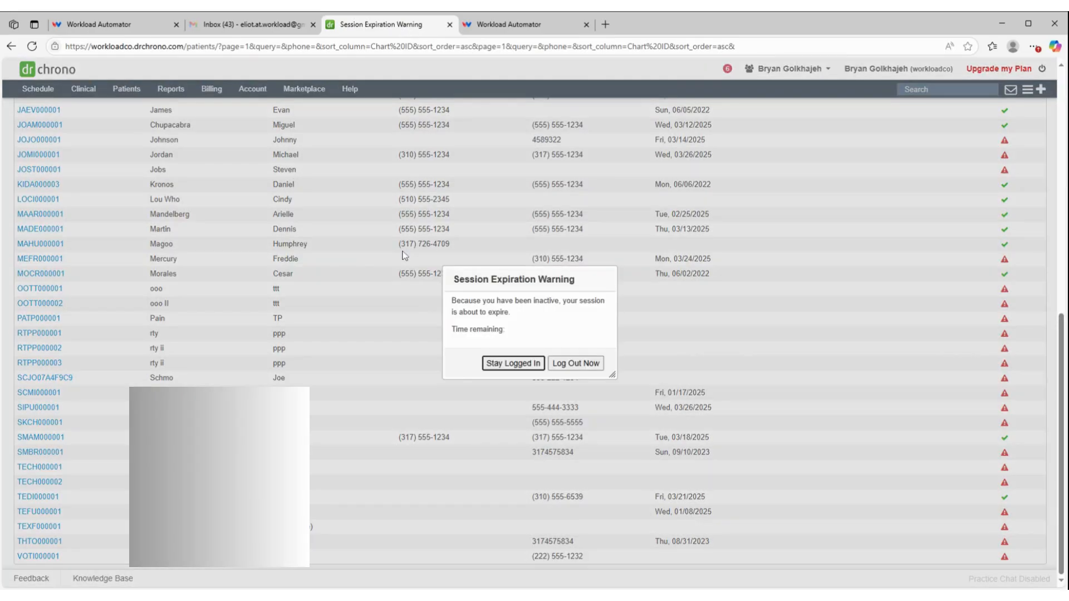
click(504, 364)
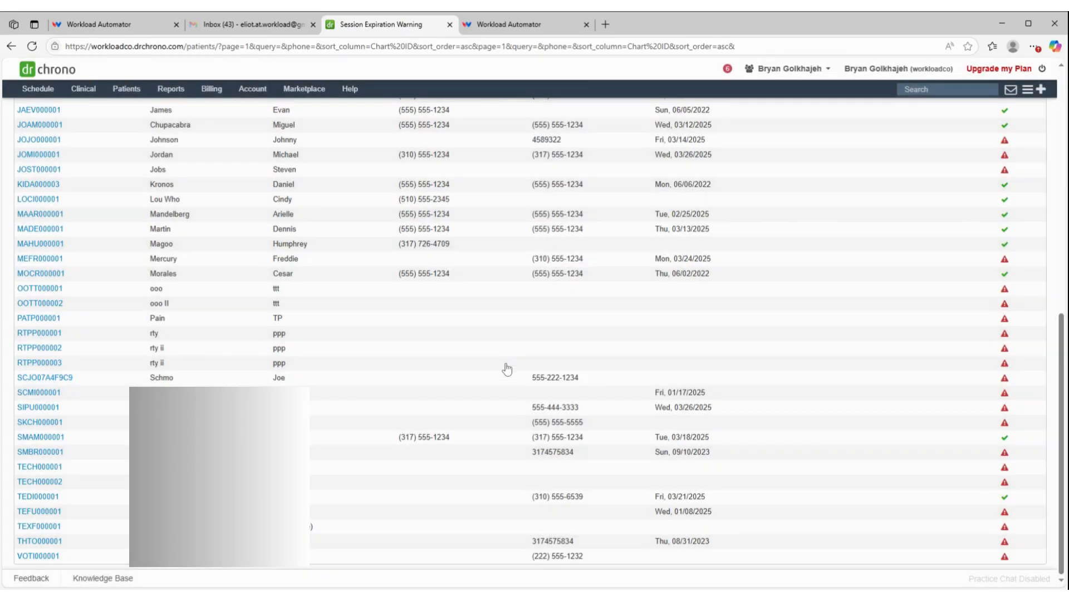
scroll(253, 340, up, 2)
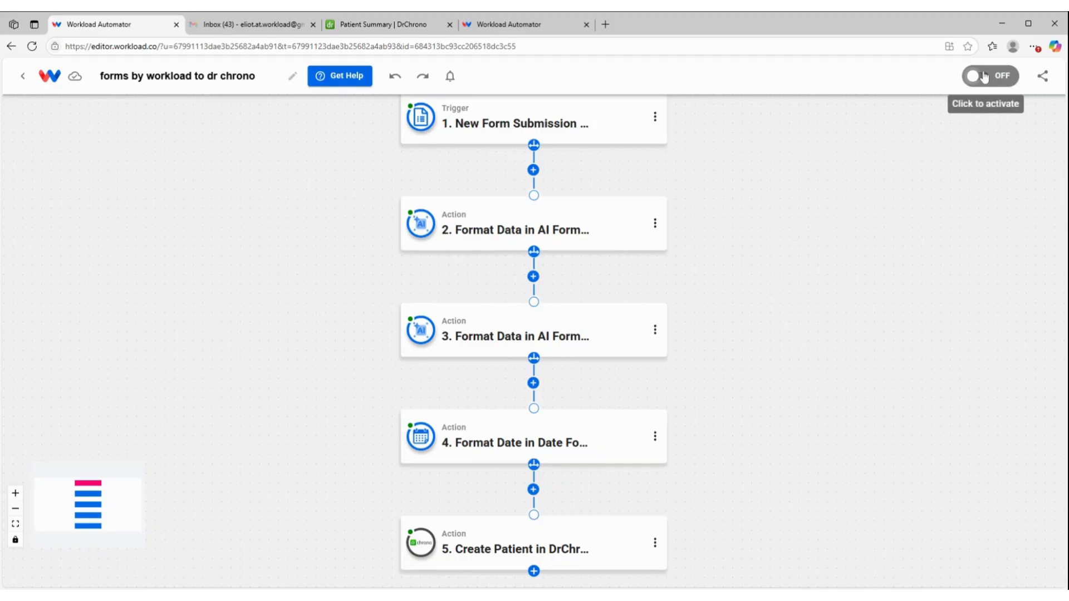
click(984, 77)
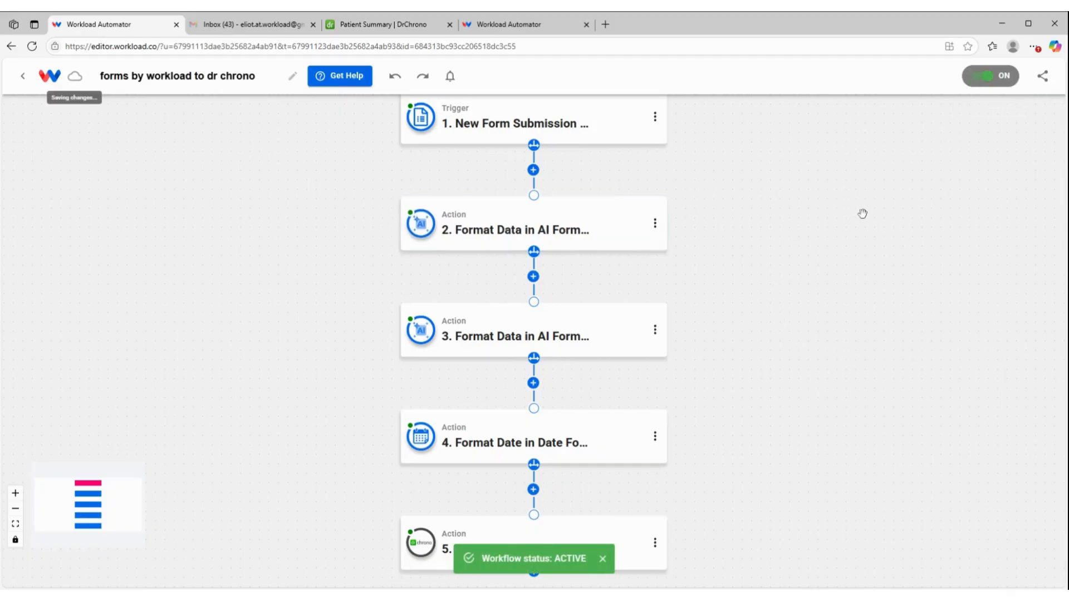